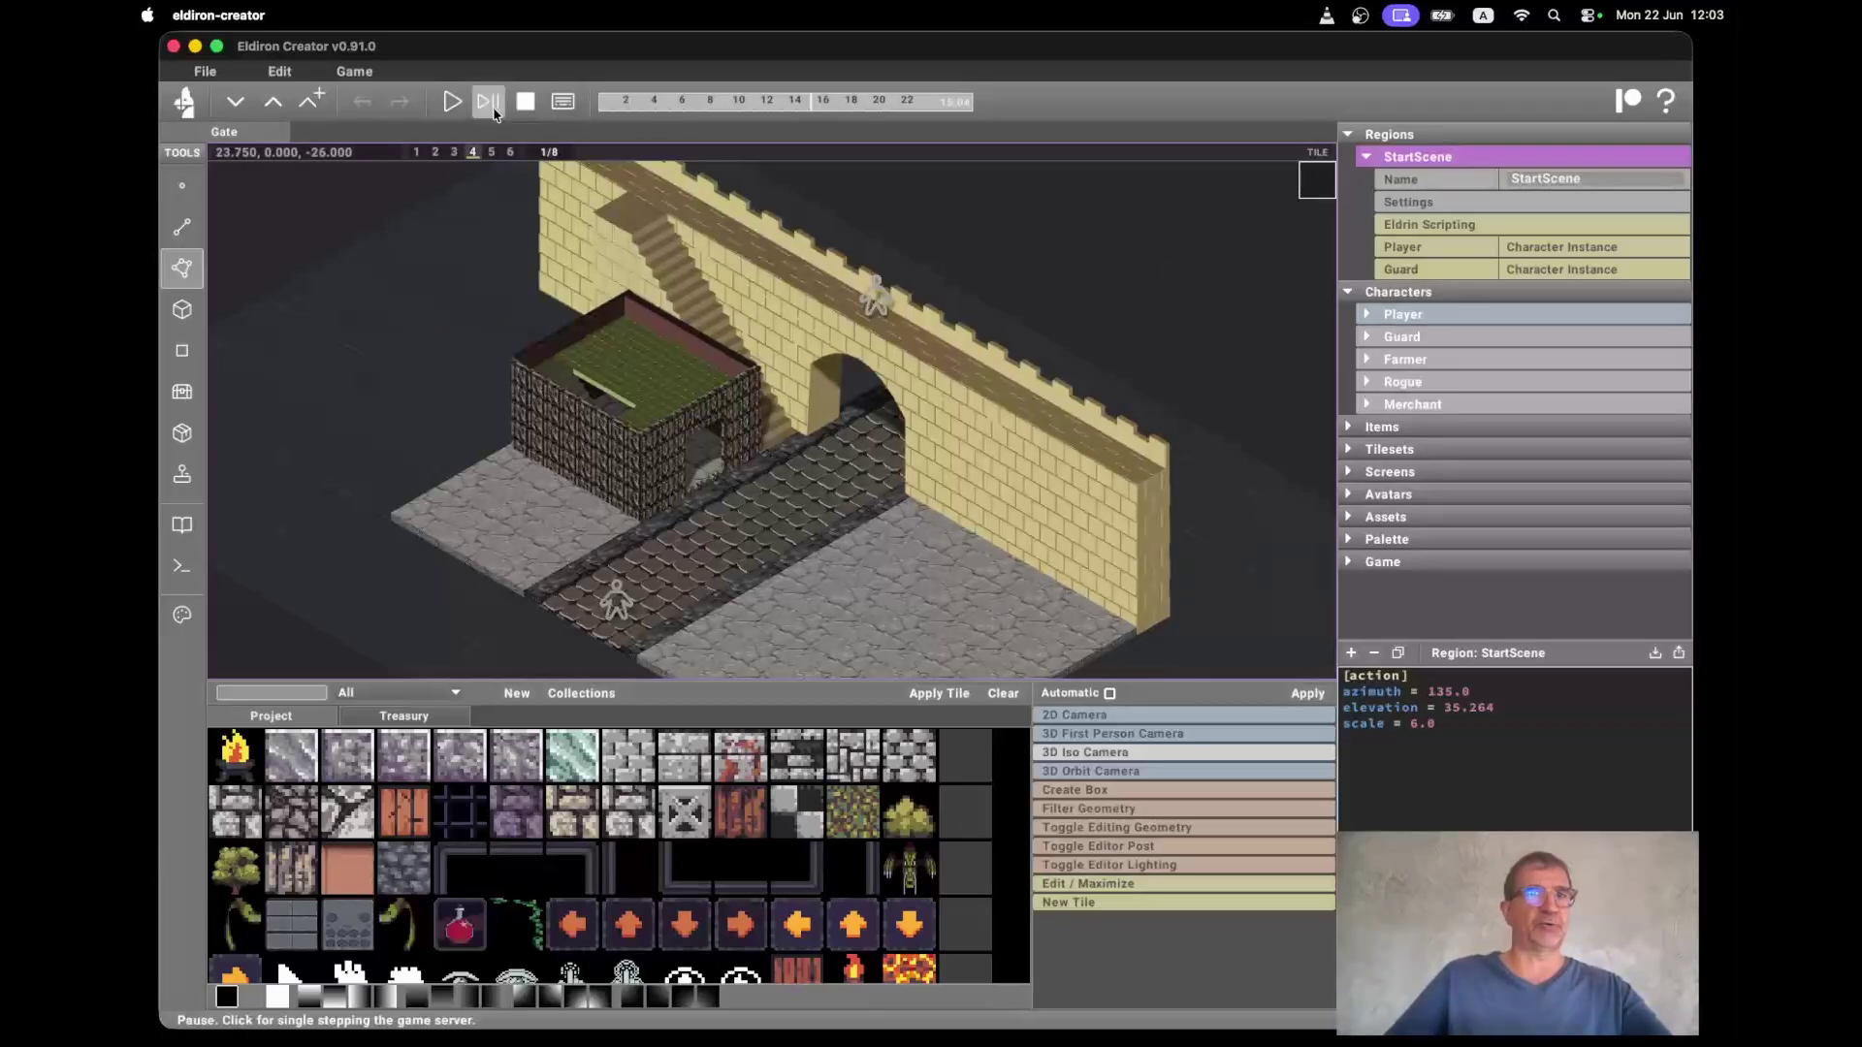
Run the game and walk the player in first person into the house, up its stairs and around the roof
{"action": "left_click", "coordinate": [451, 101]}
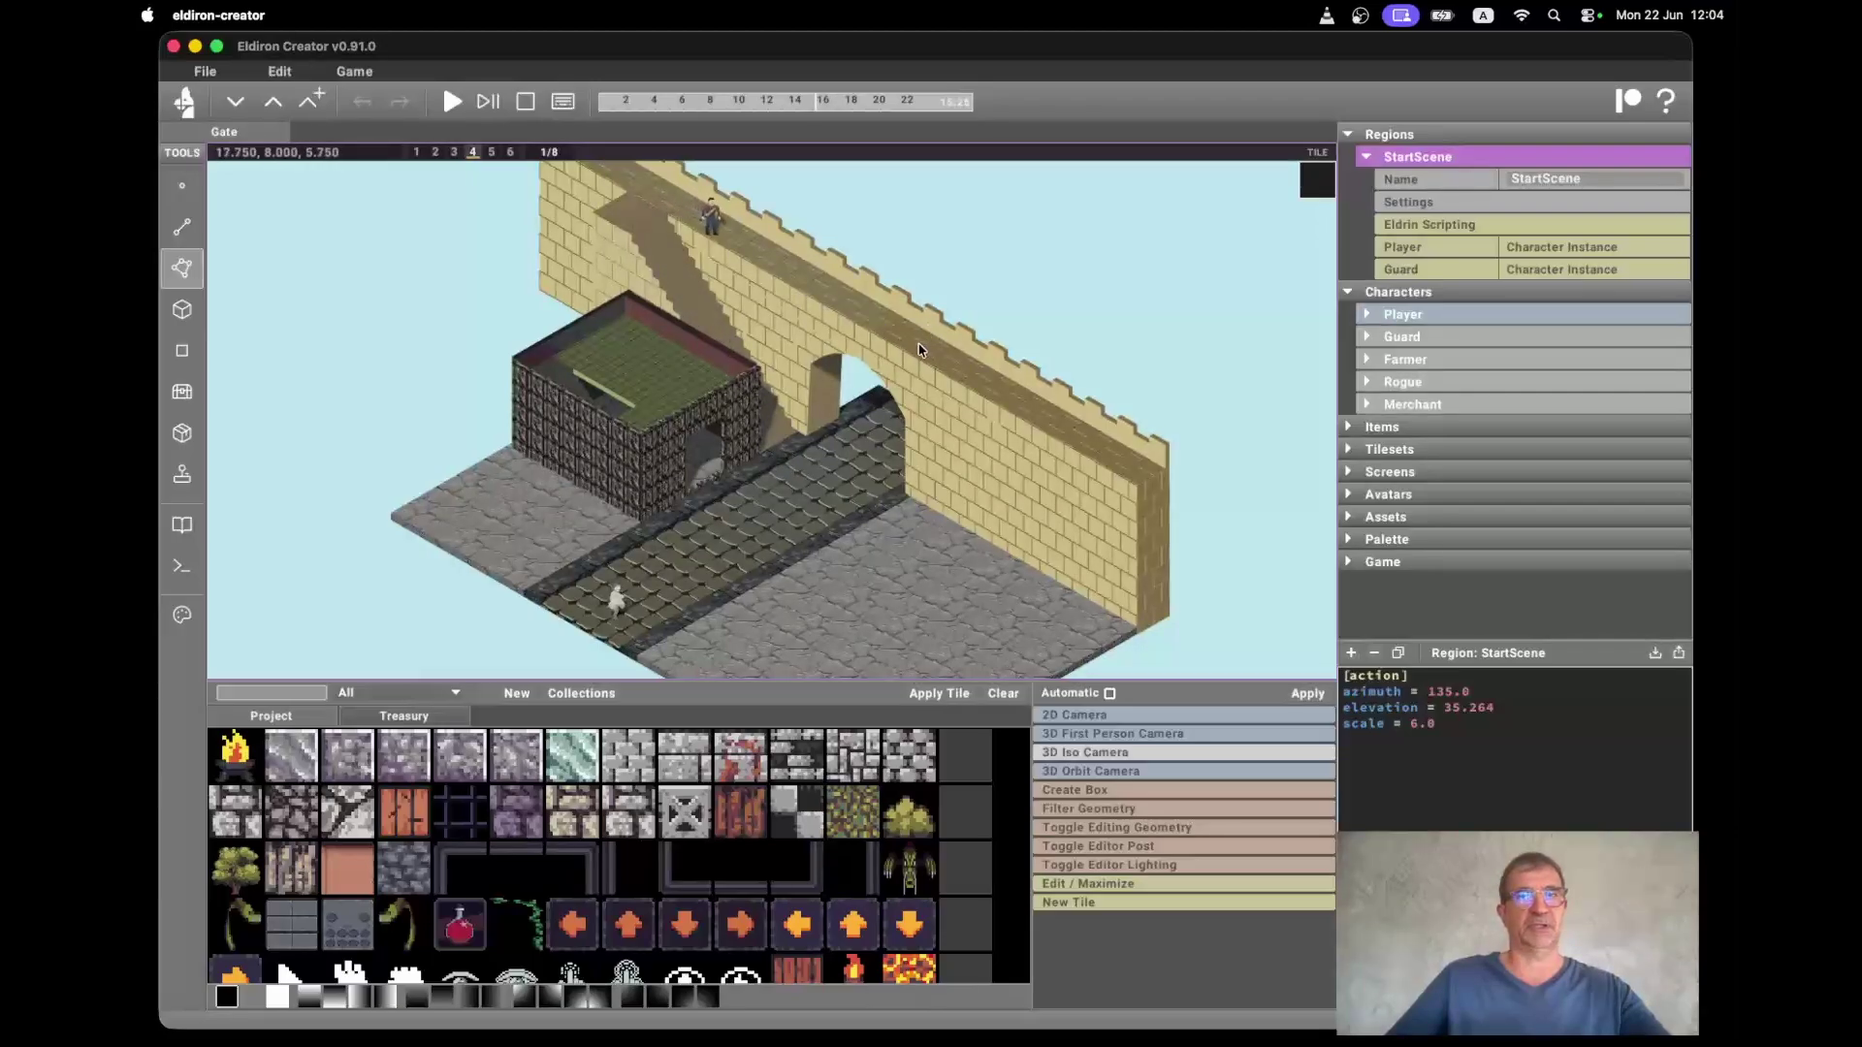
{"action": "left_click", "coordinate": [181, 474]}
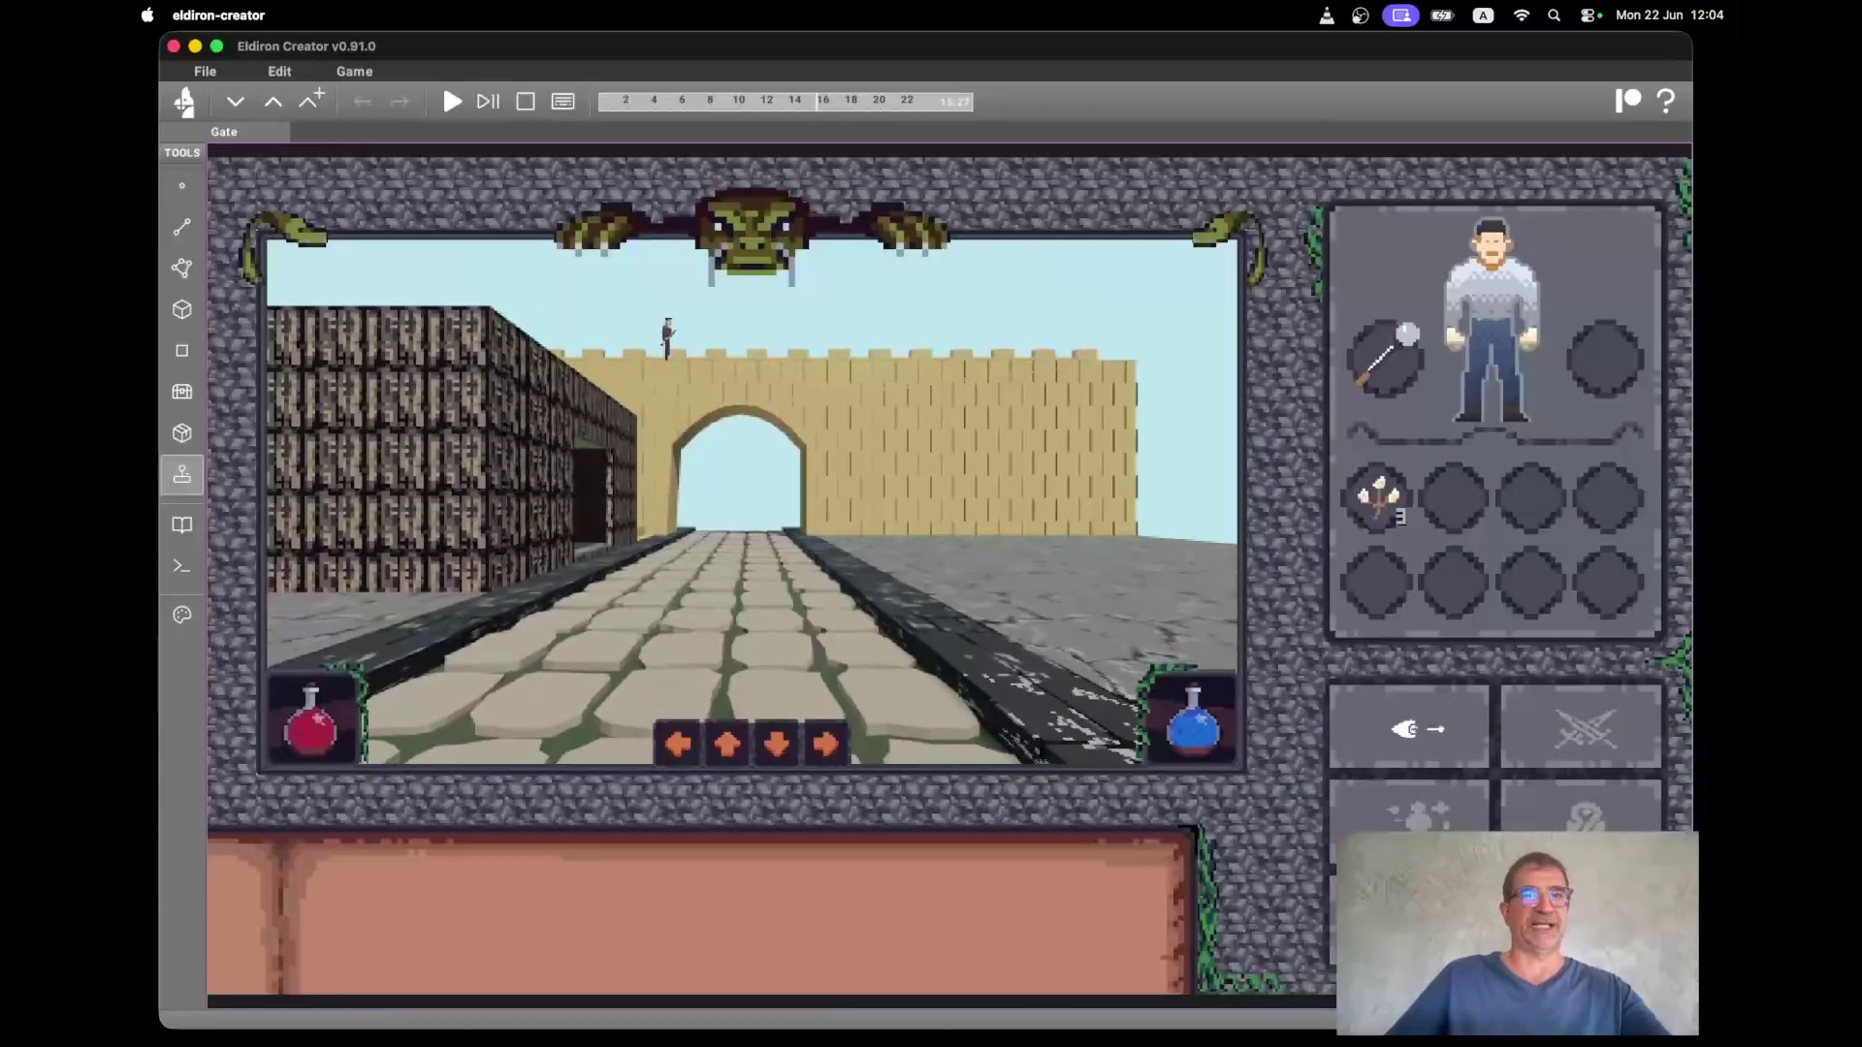
{"action": "key", "text": "d"}
{"action": "key", "text": "a"}
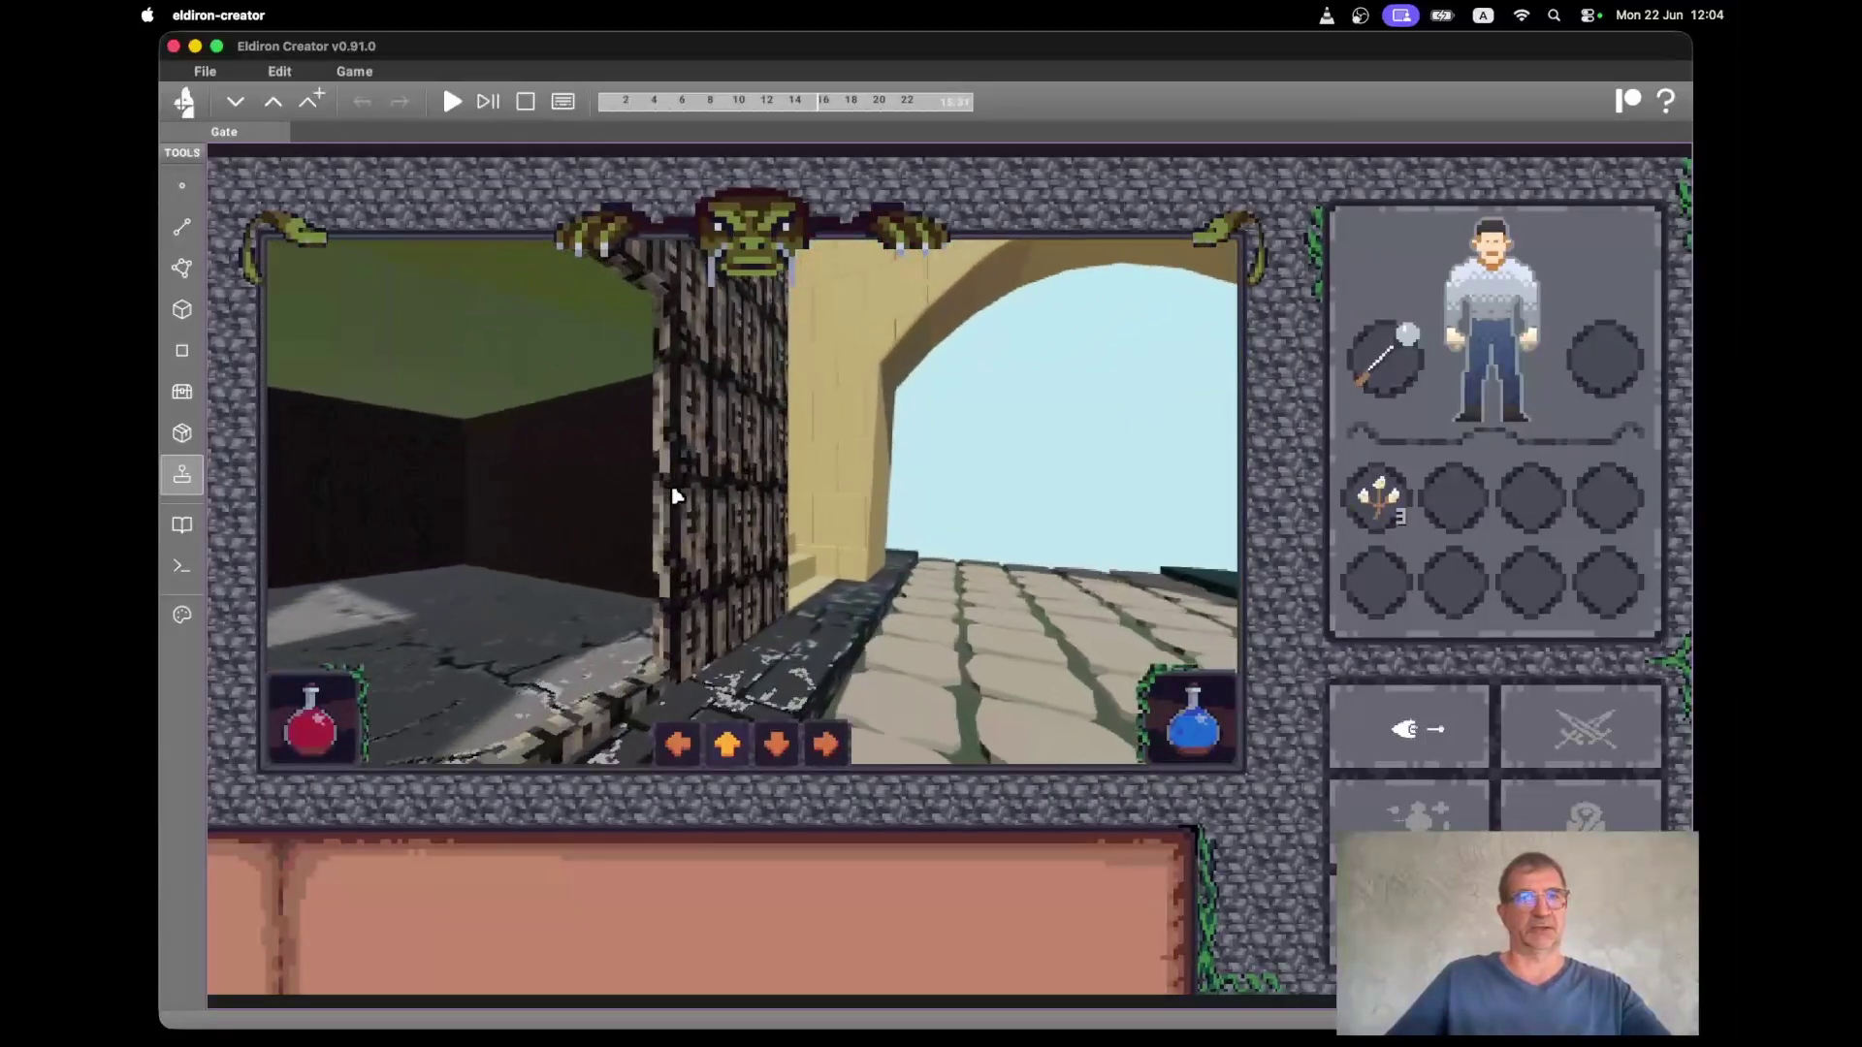
{"action": "key", "text": "a"}
{"action": "key", "text": "w"}
{"action": "key", "text": "a"}
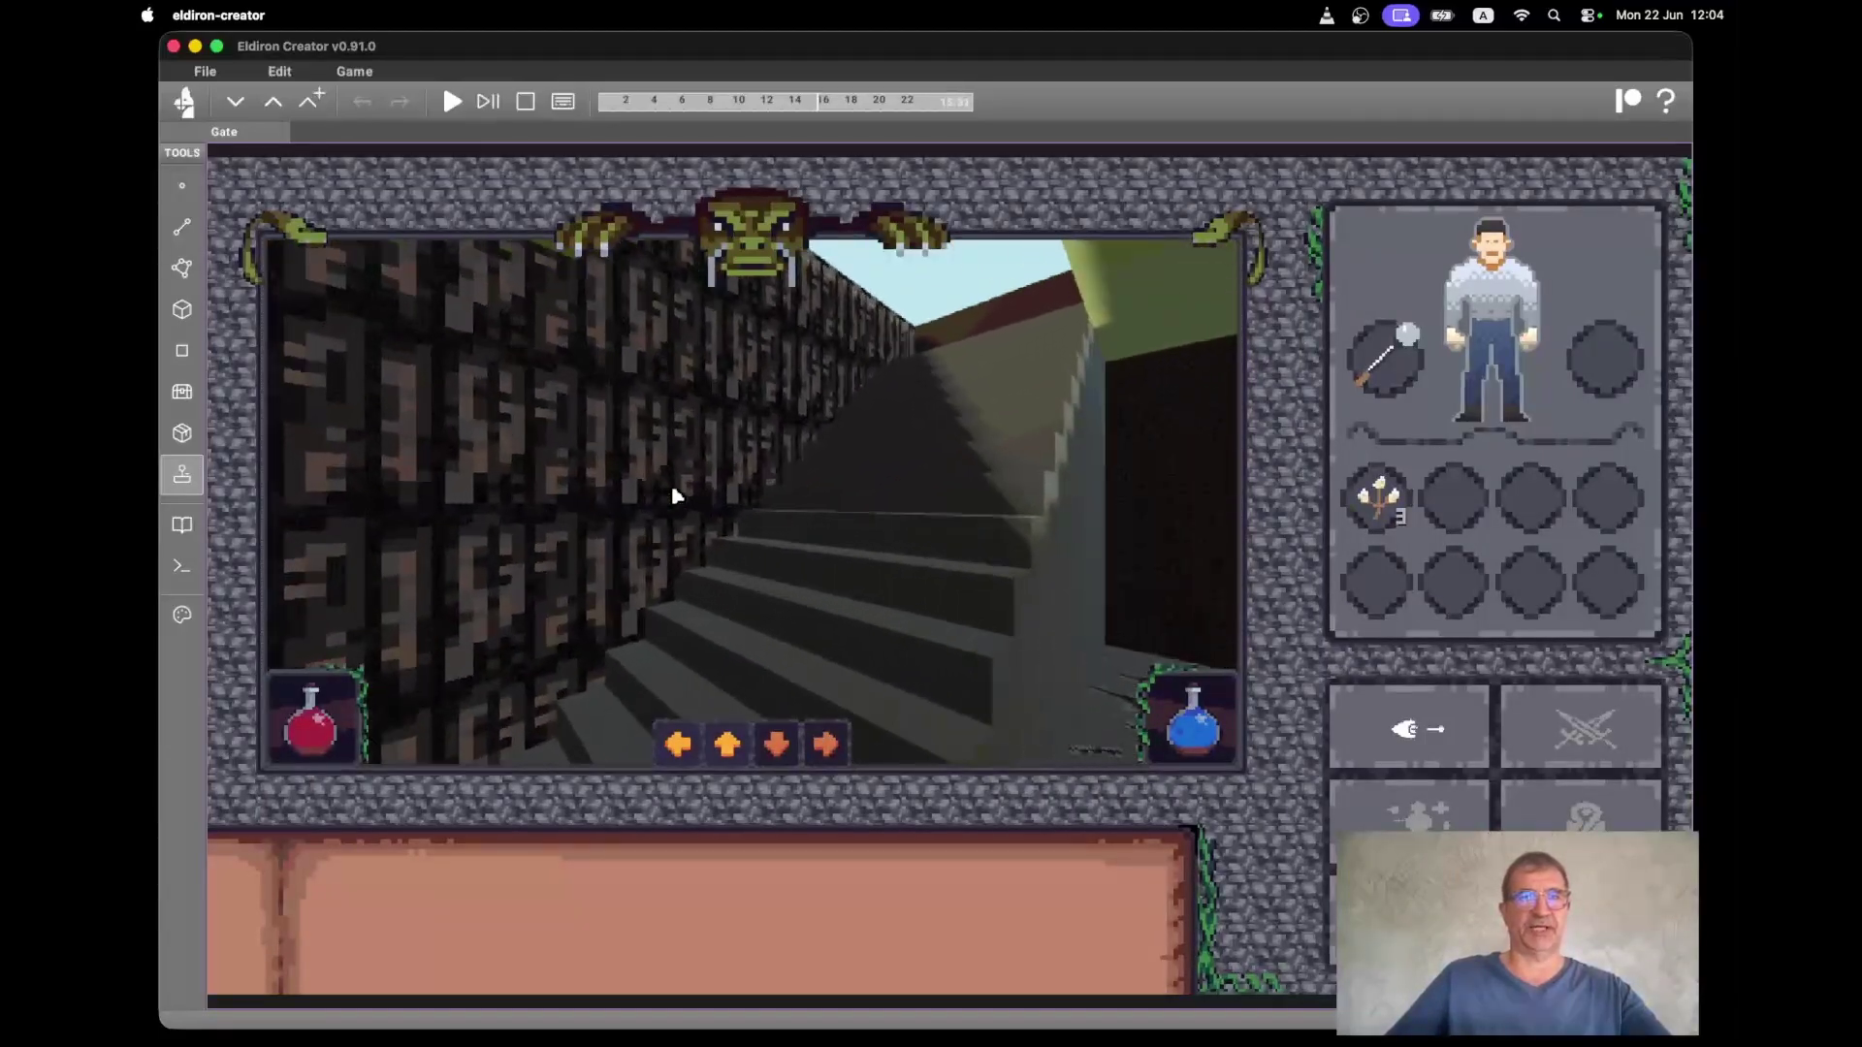
{"action": "key", "text": "d"}
{"action": "key", "text": "w"}
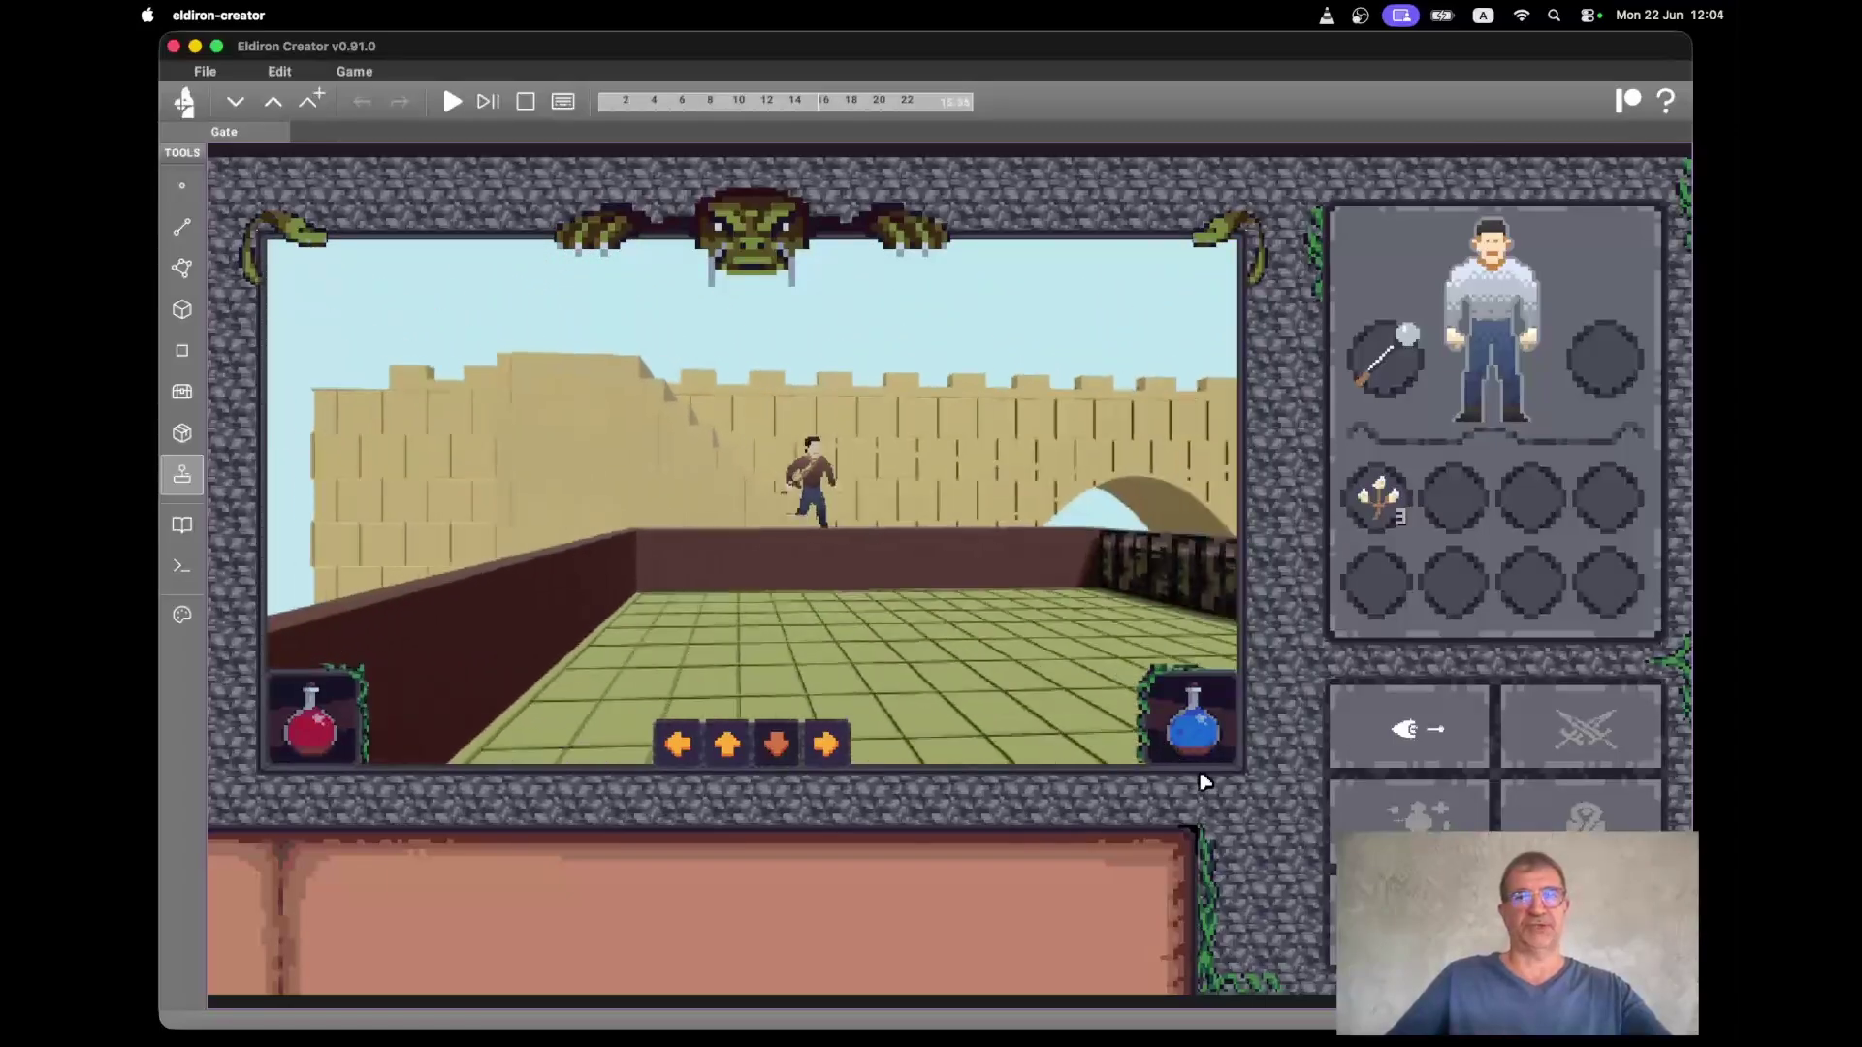
{"action": "key", "text": "d"}
{"action": "key", "text": "a"}
{"action": "key", "text": "w"}
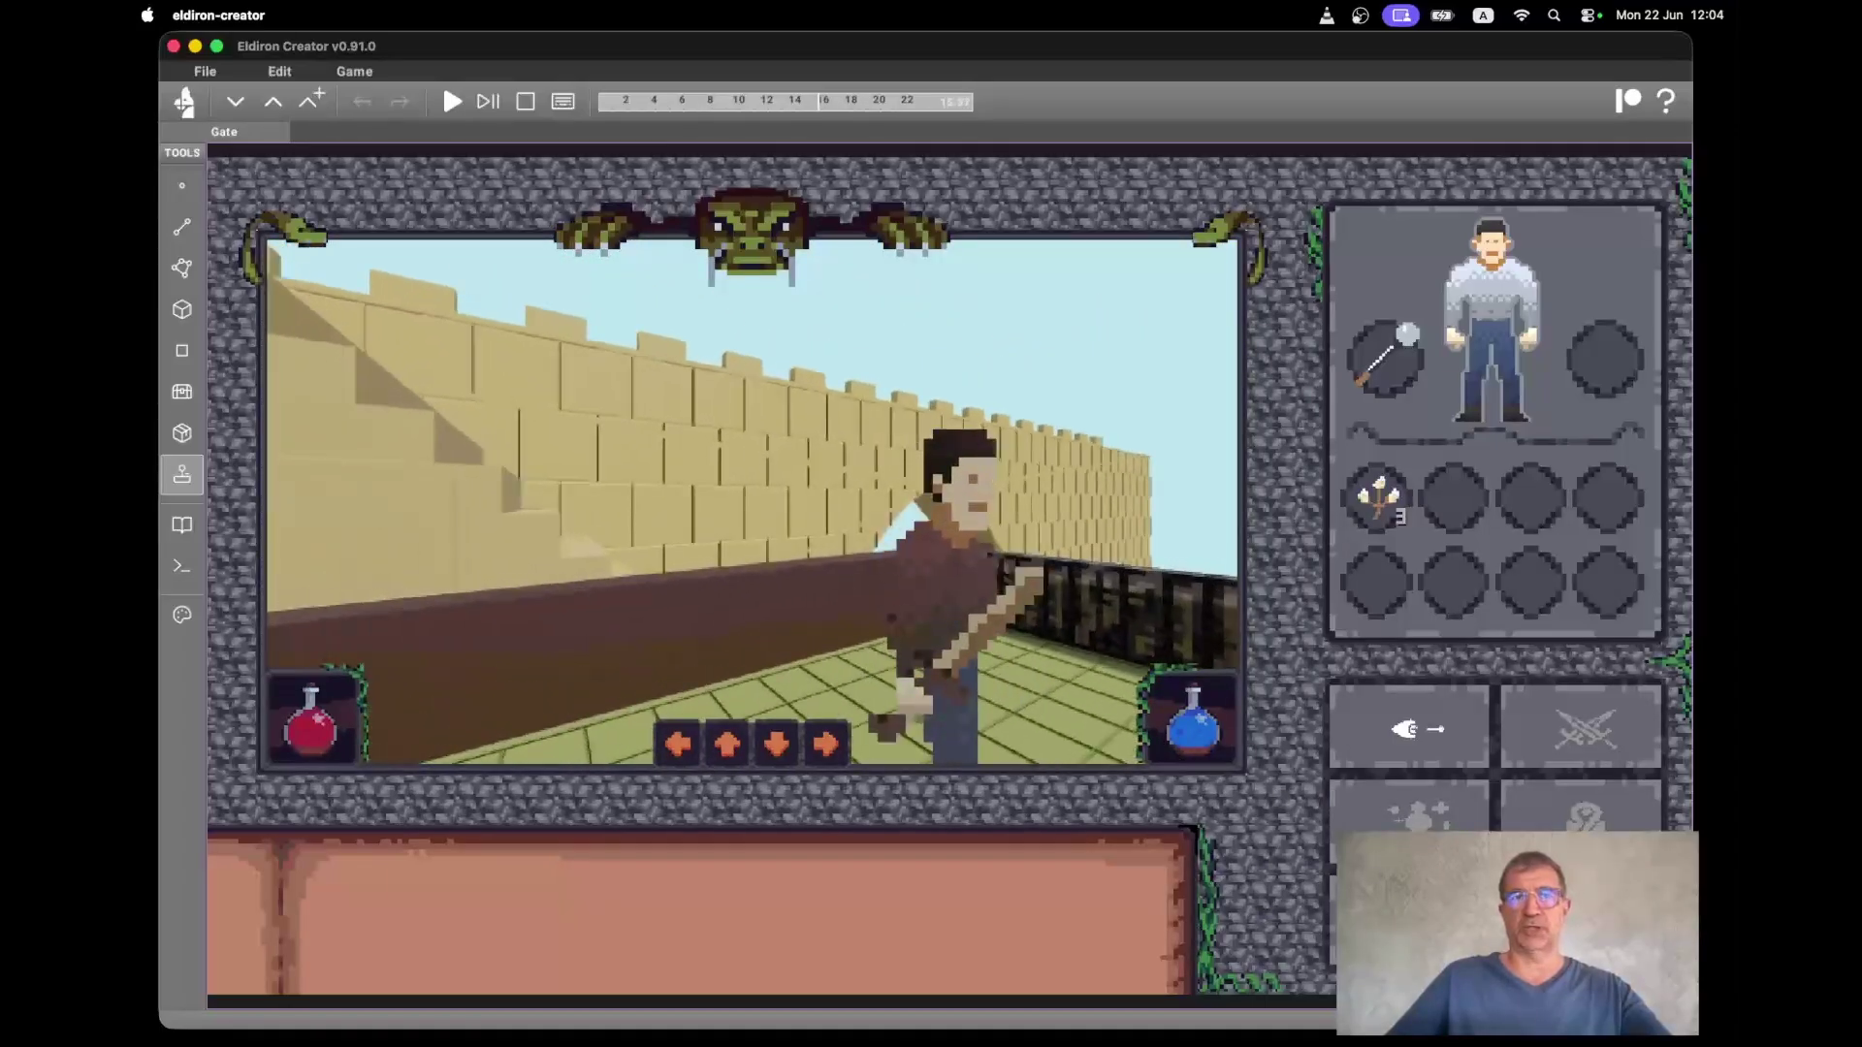
Test the isometric and first-person cameras on the roof, and stop the game to return to face editing
{"action": "key", "text": "d"}
{"action": "key", "text": "s"}
{"action": "key", "text": "2"}
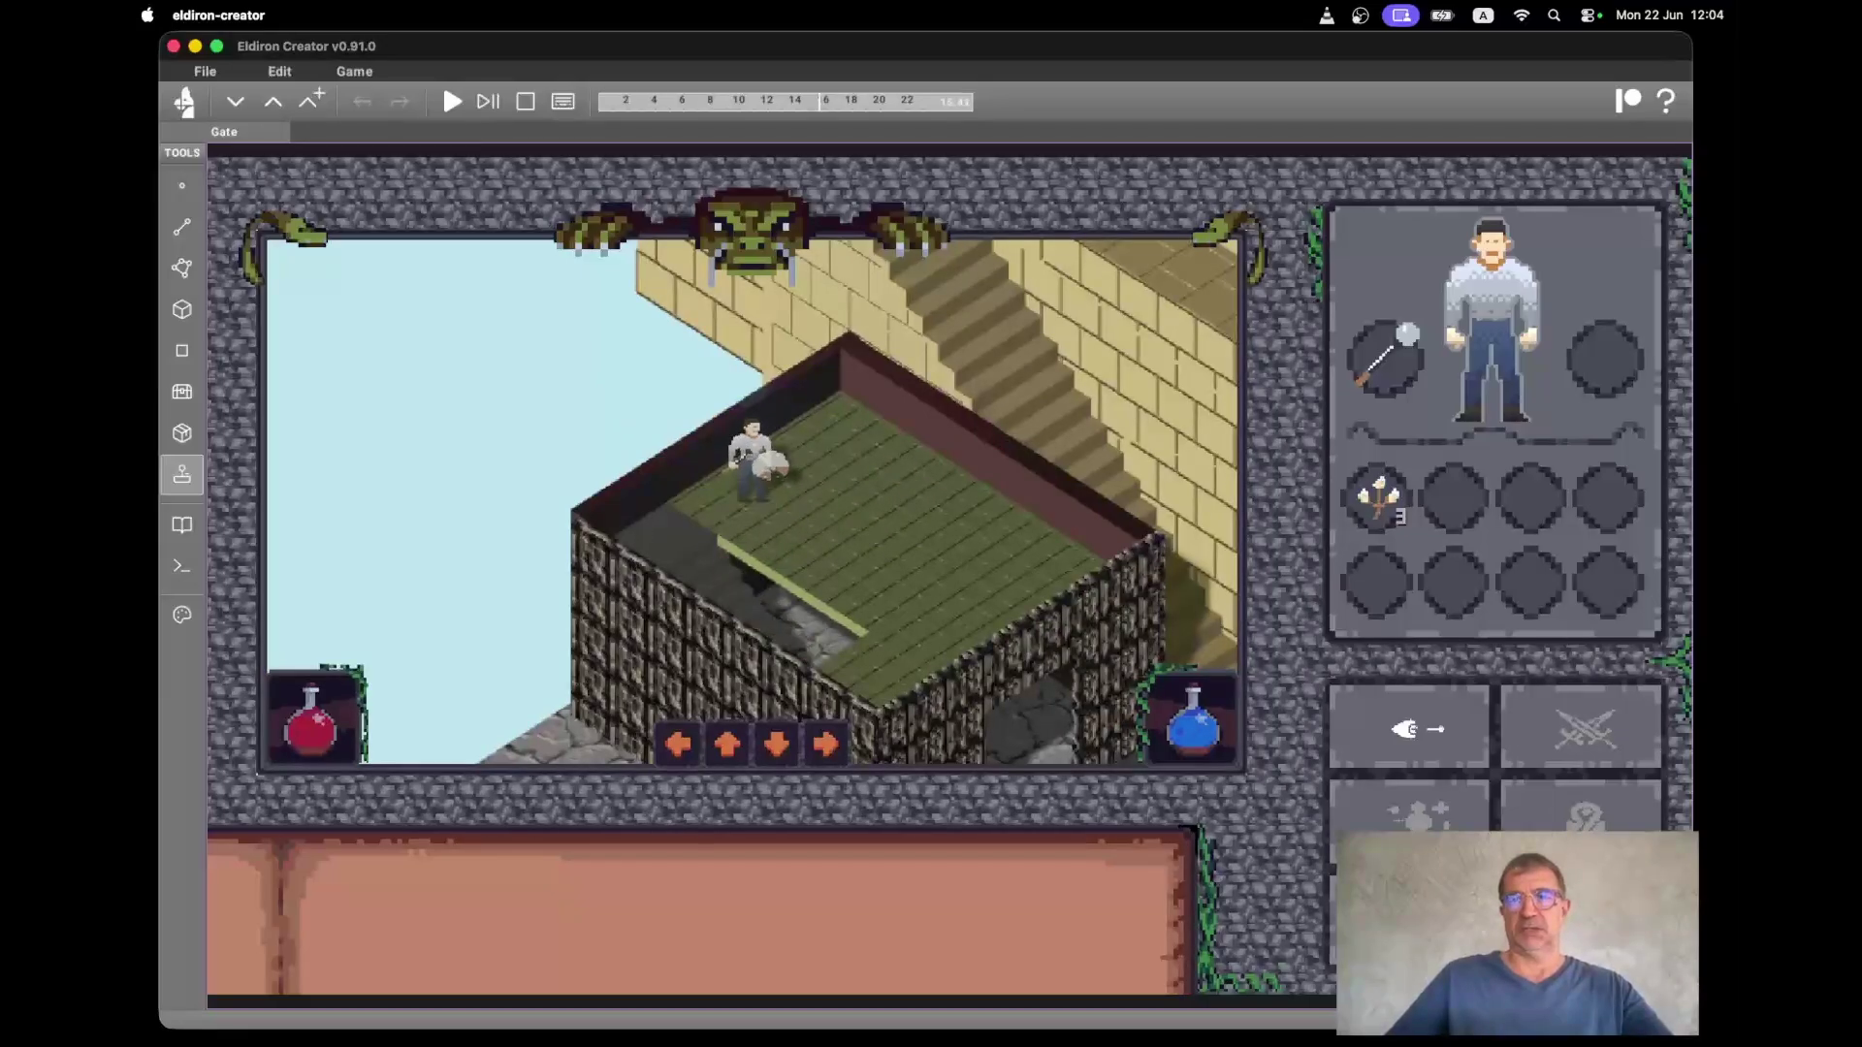
{"action": "key", "text": "1"}
{"action": "key", "text": "2"}
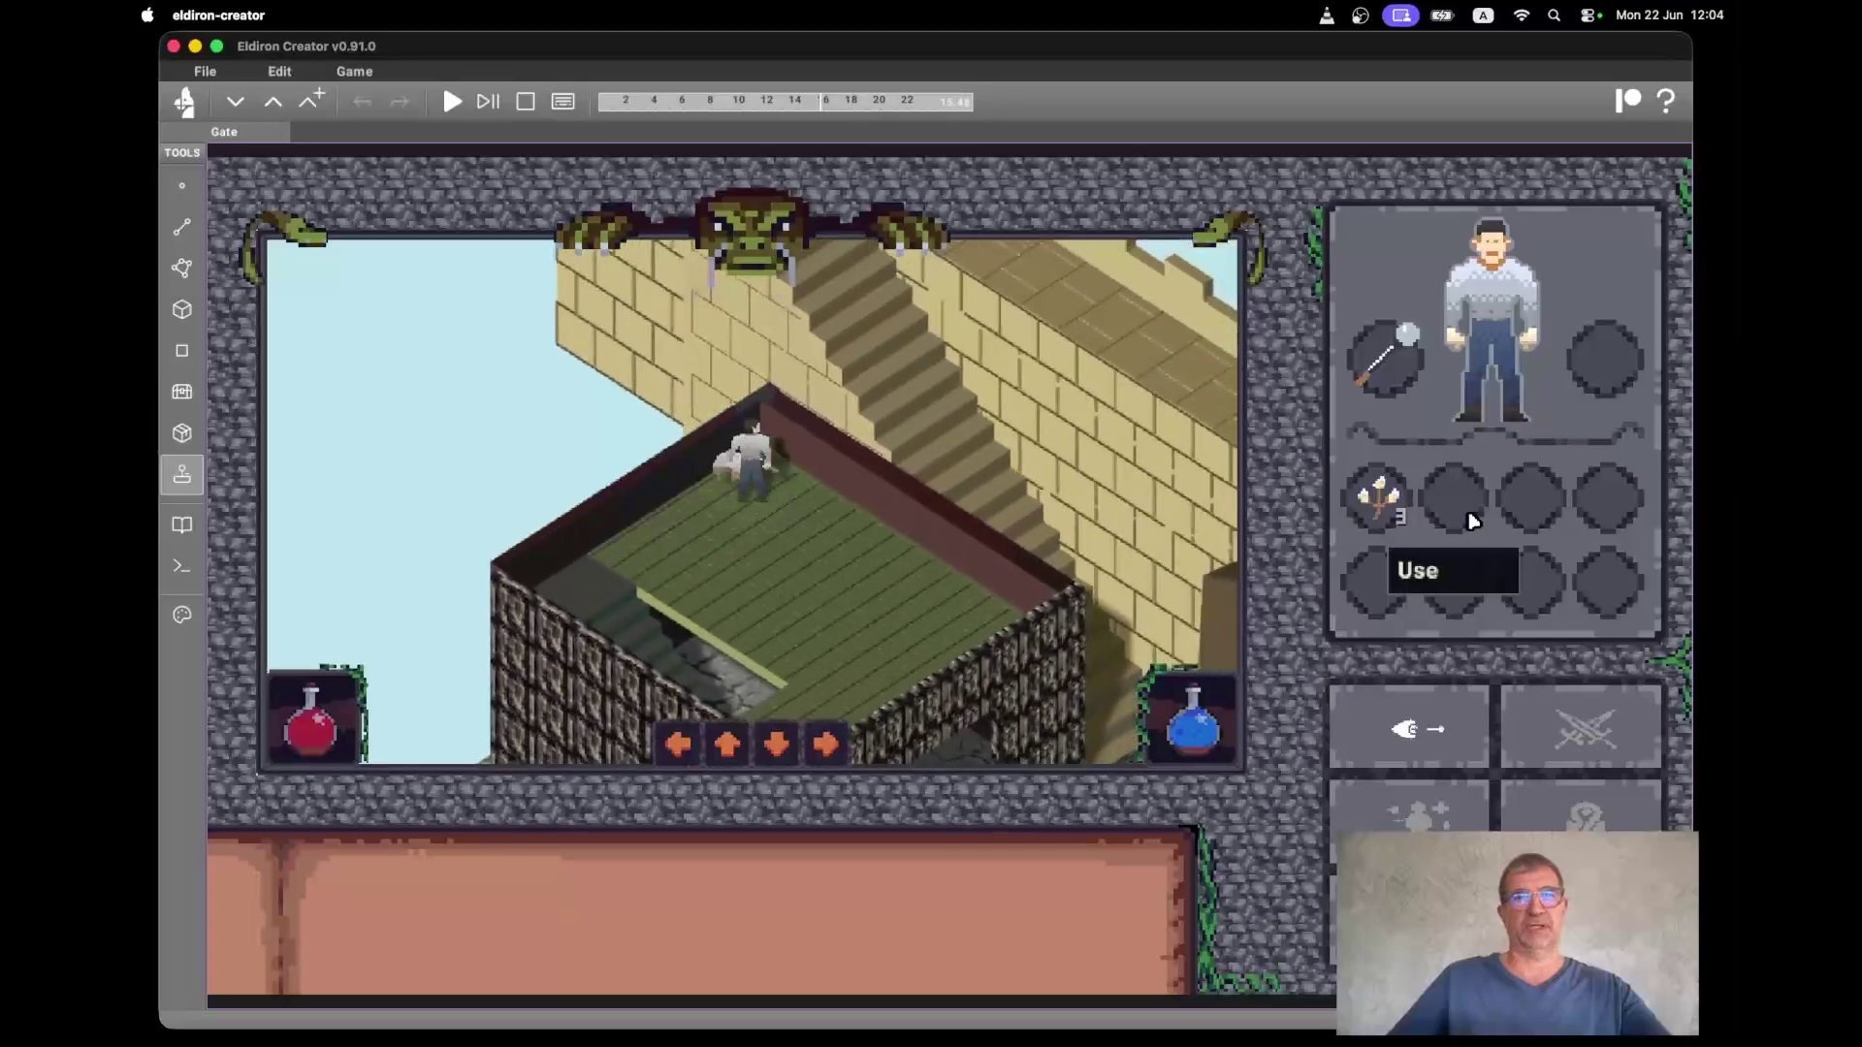
{"action": "key", "text": "s"}
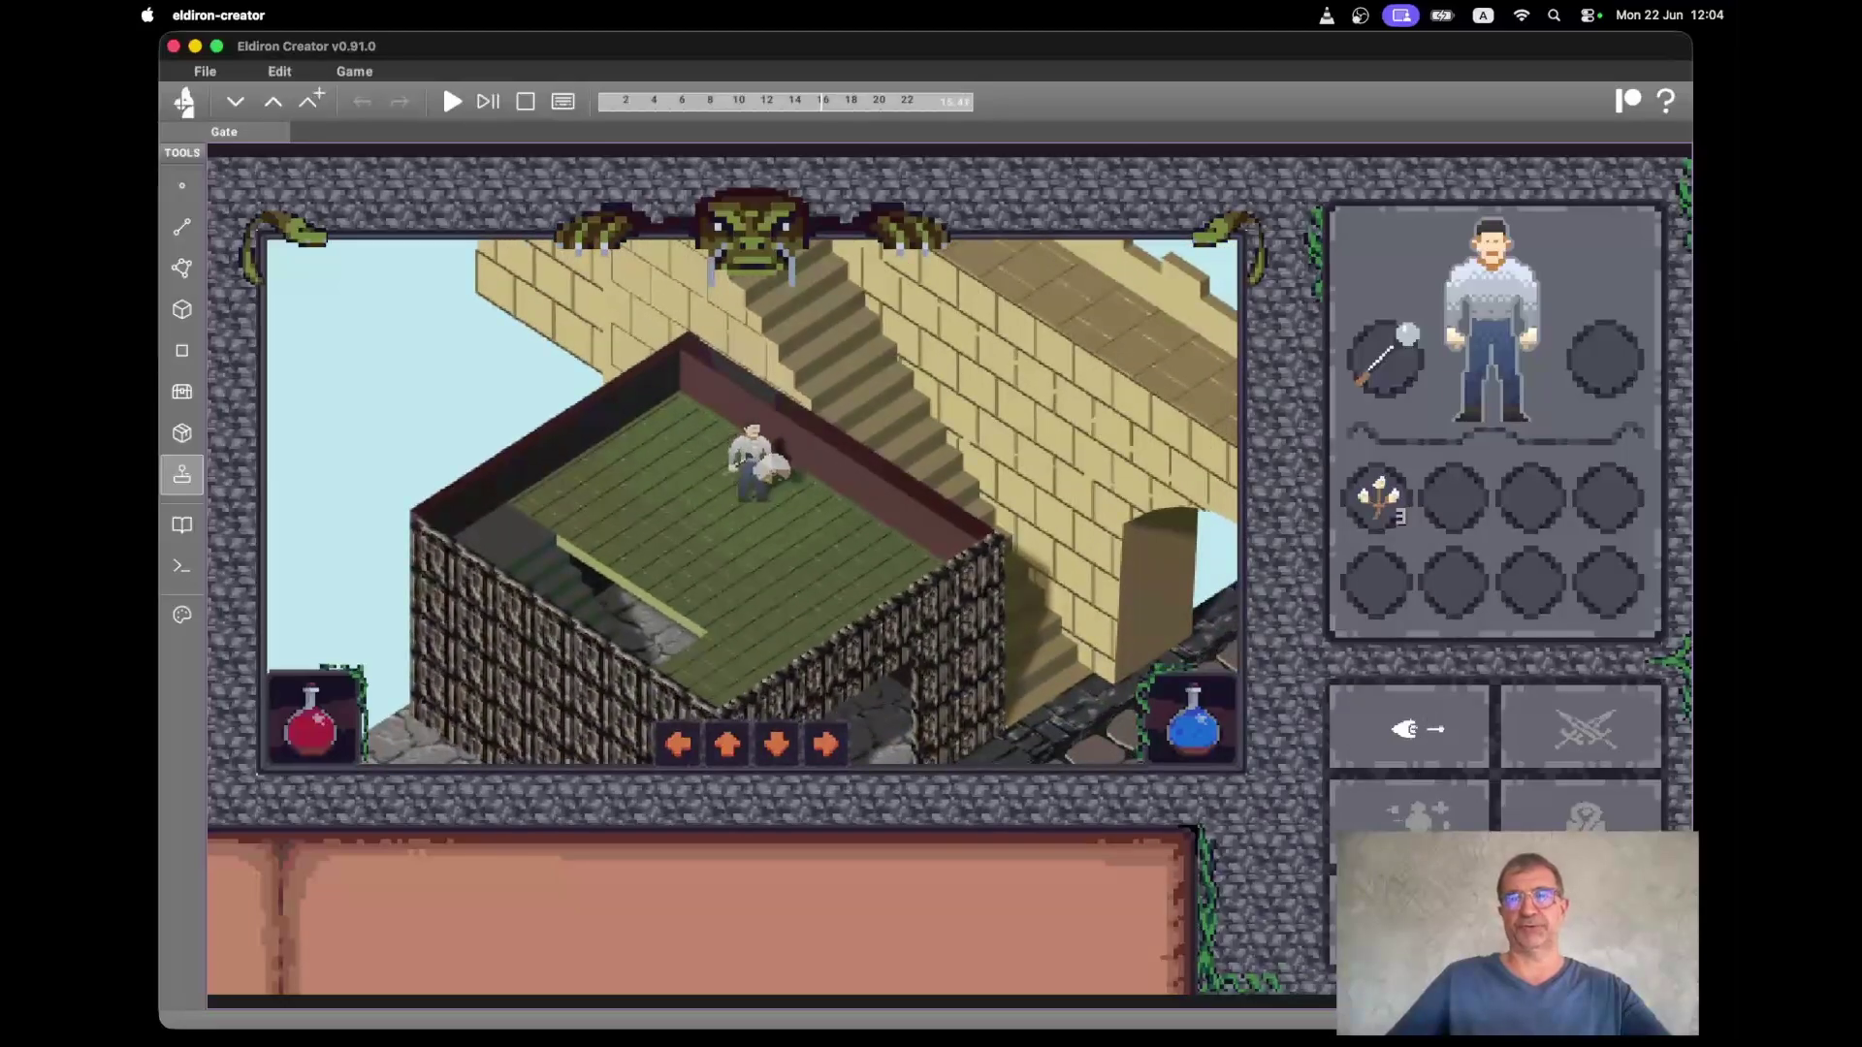
{"action": "key", "text": "1"}
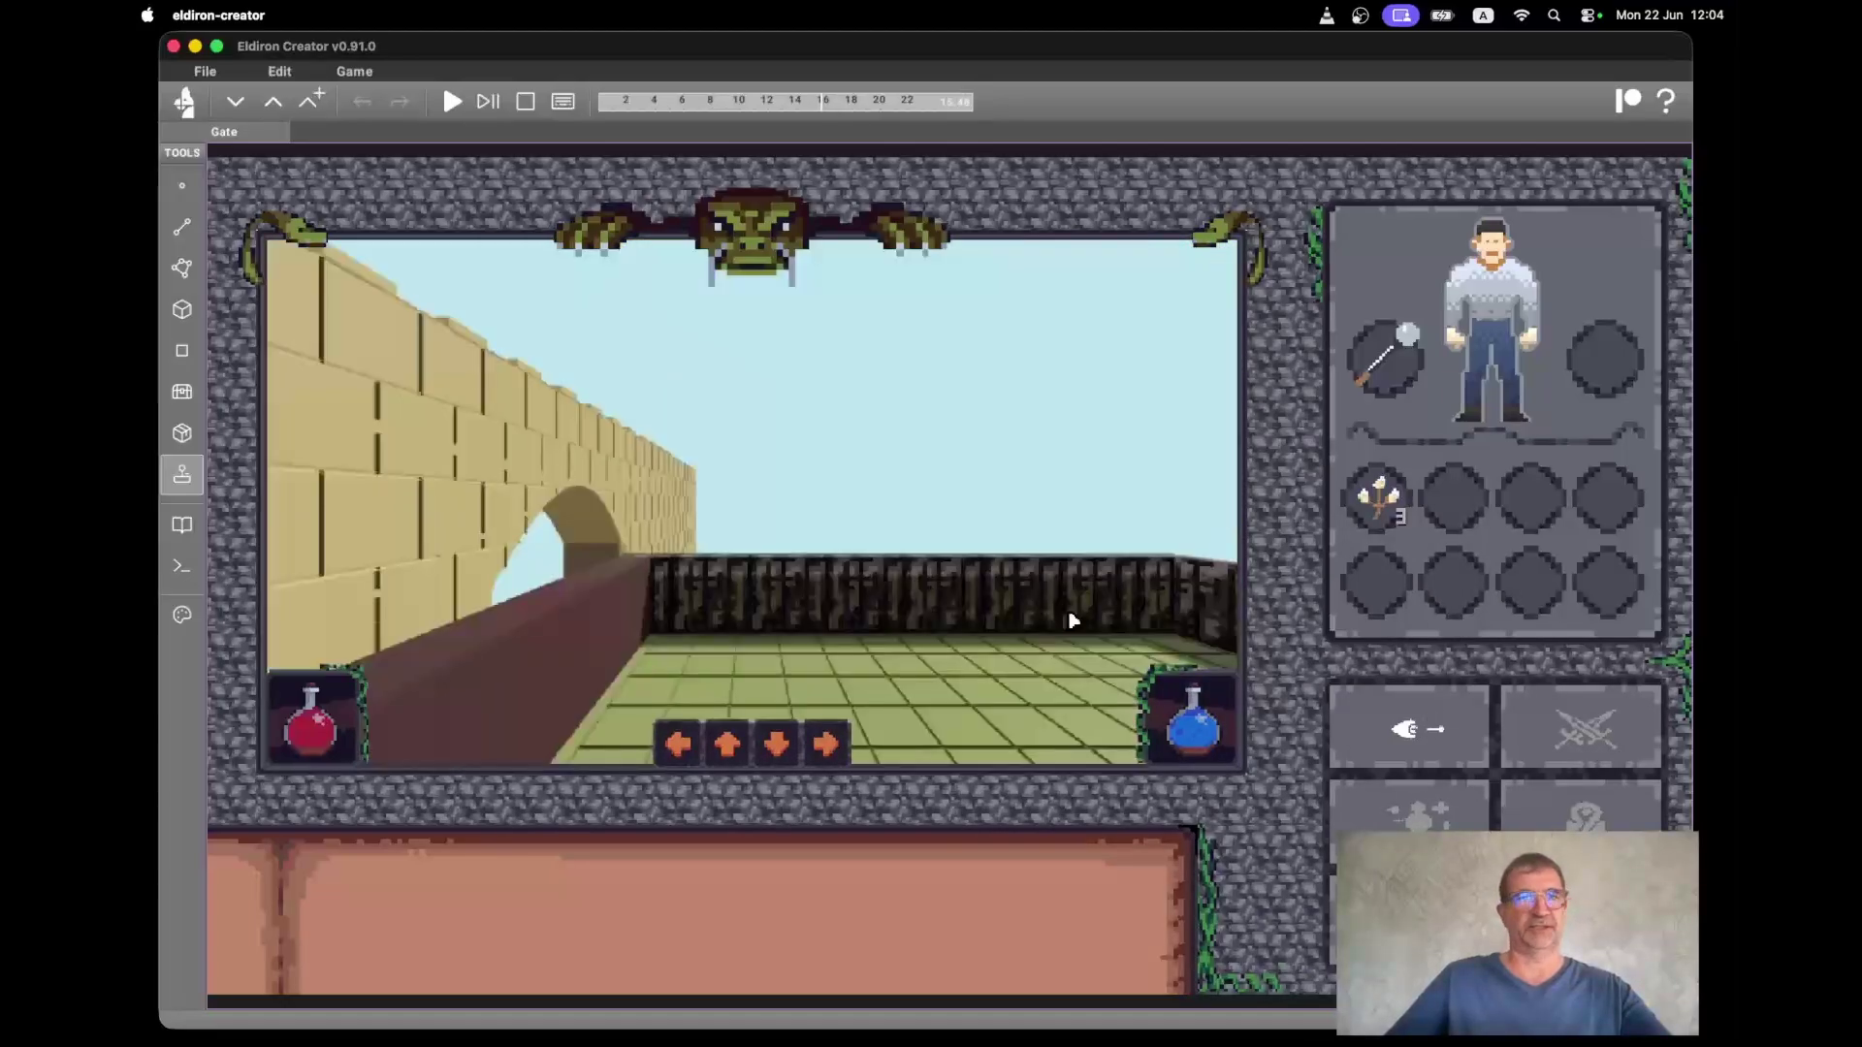
{"action": "left_click", "coordinate": [525, 101]}
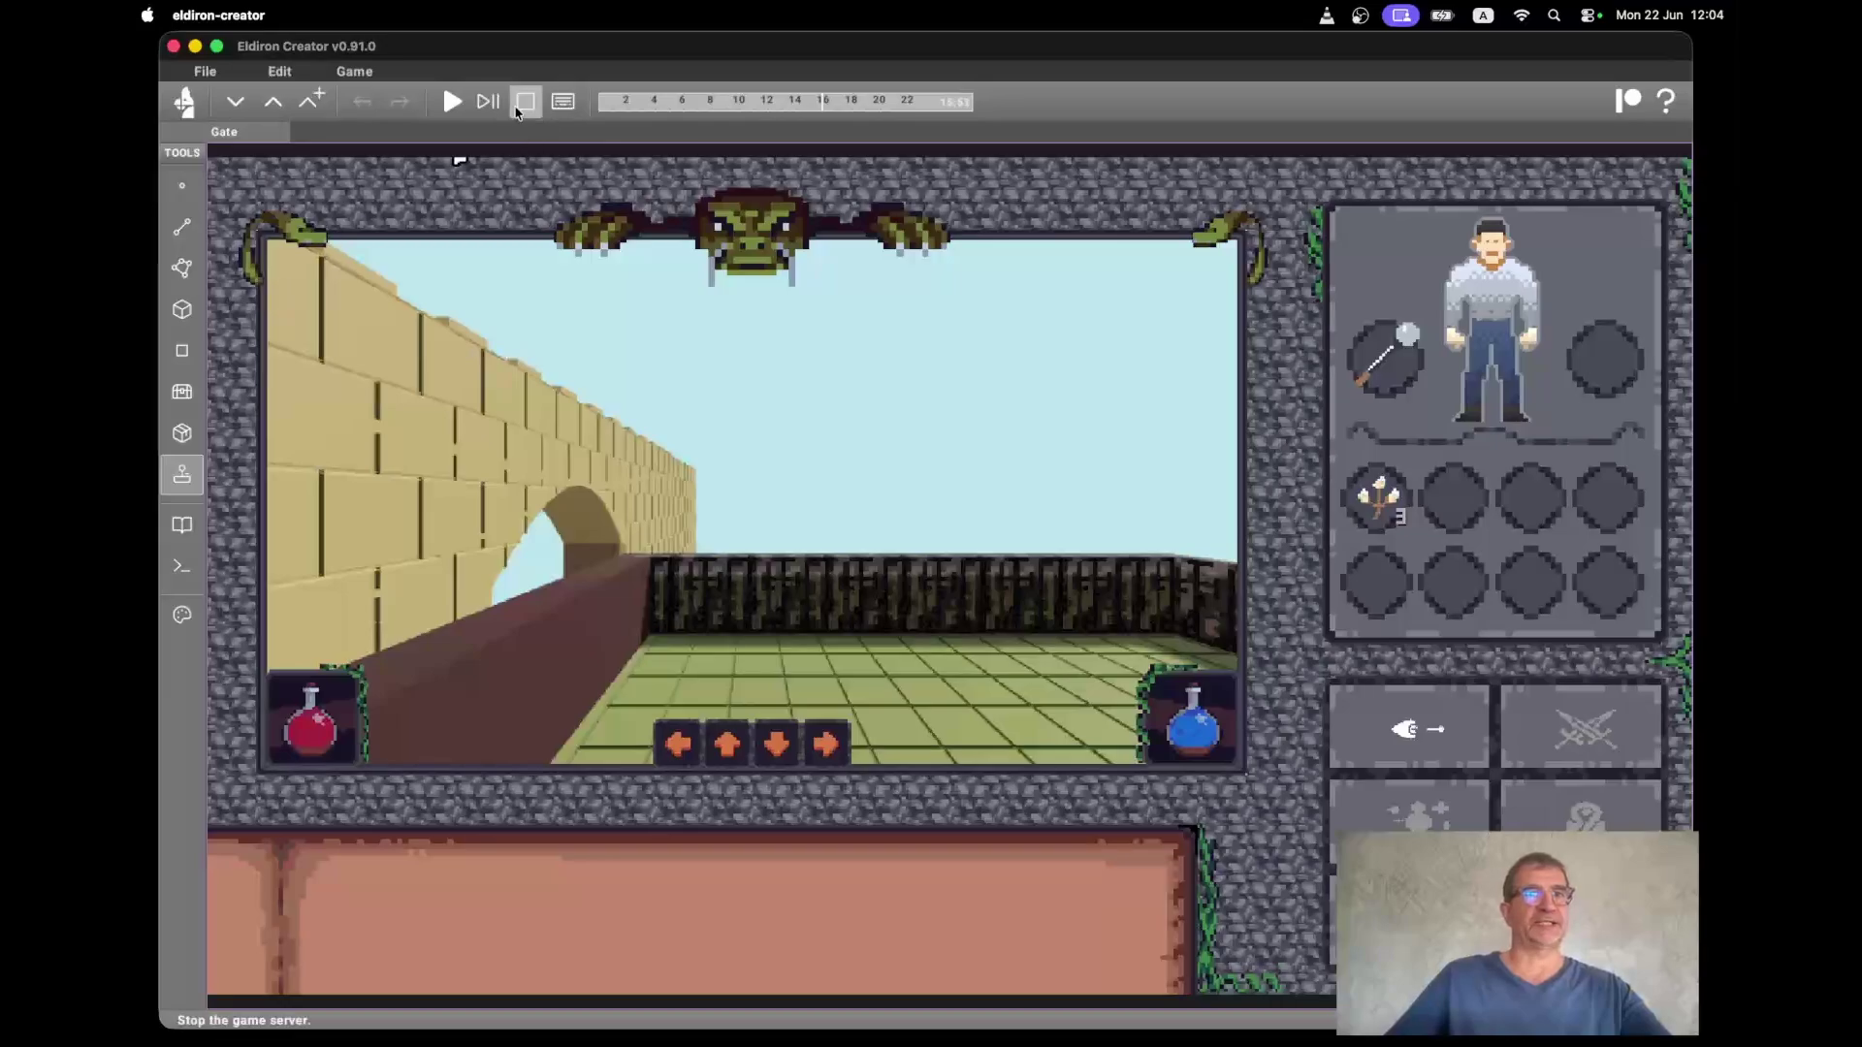
{"action": "left_click", "coordinate": [182, 268]}
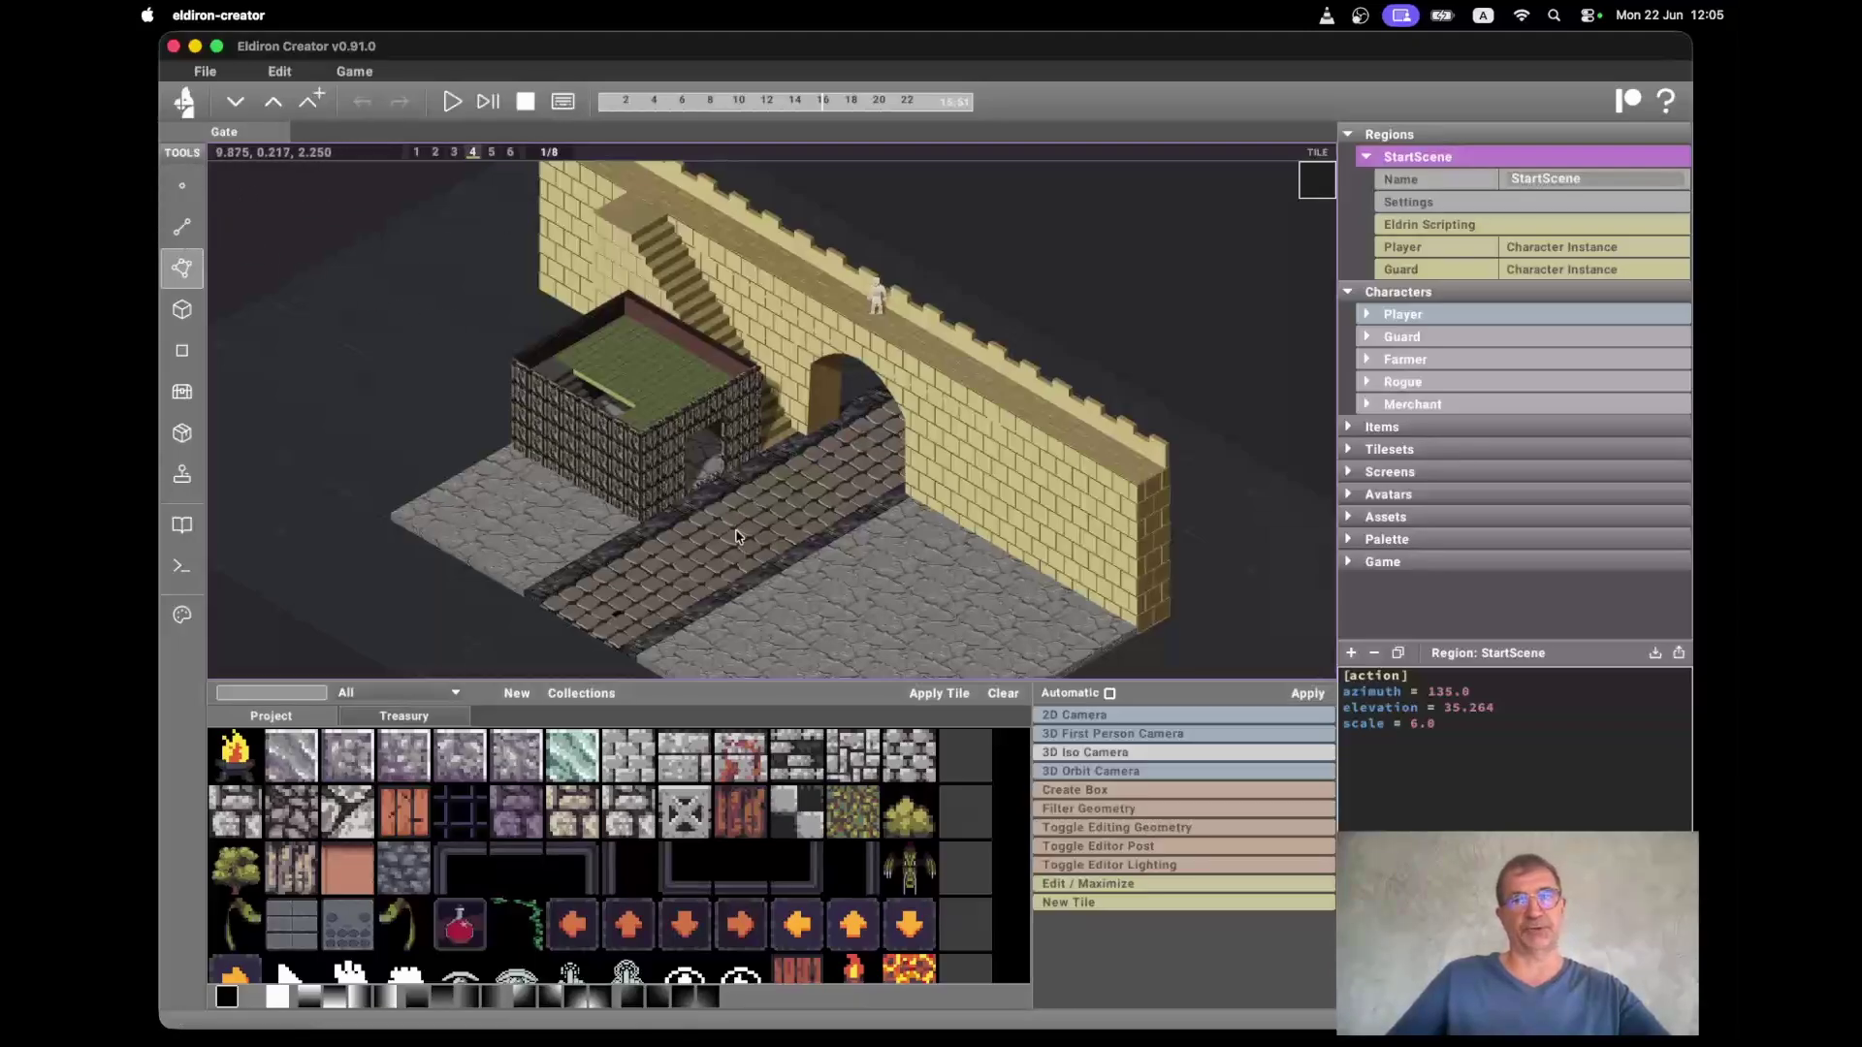
Create a box of width 17.0, height 0.375 and depth 0.125 on the outer edge face of the large stone floor
{"action": "scroll", "coordinate": [735, 536], "scroll_direction": "down", "scroll_amount": 5}
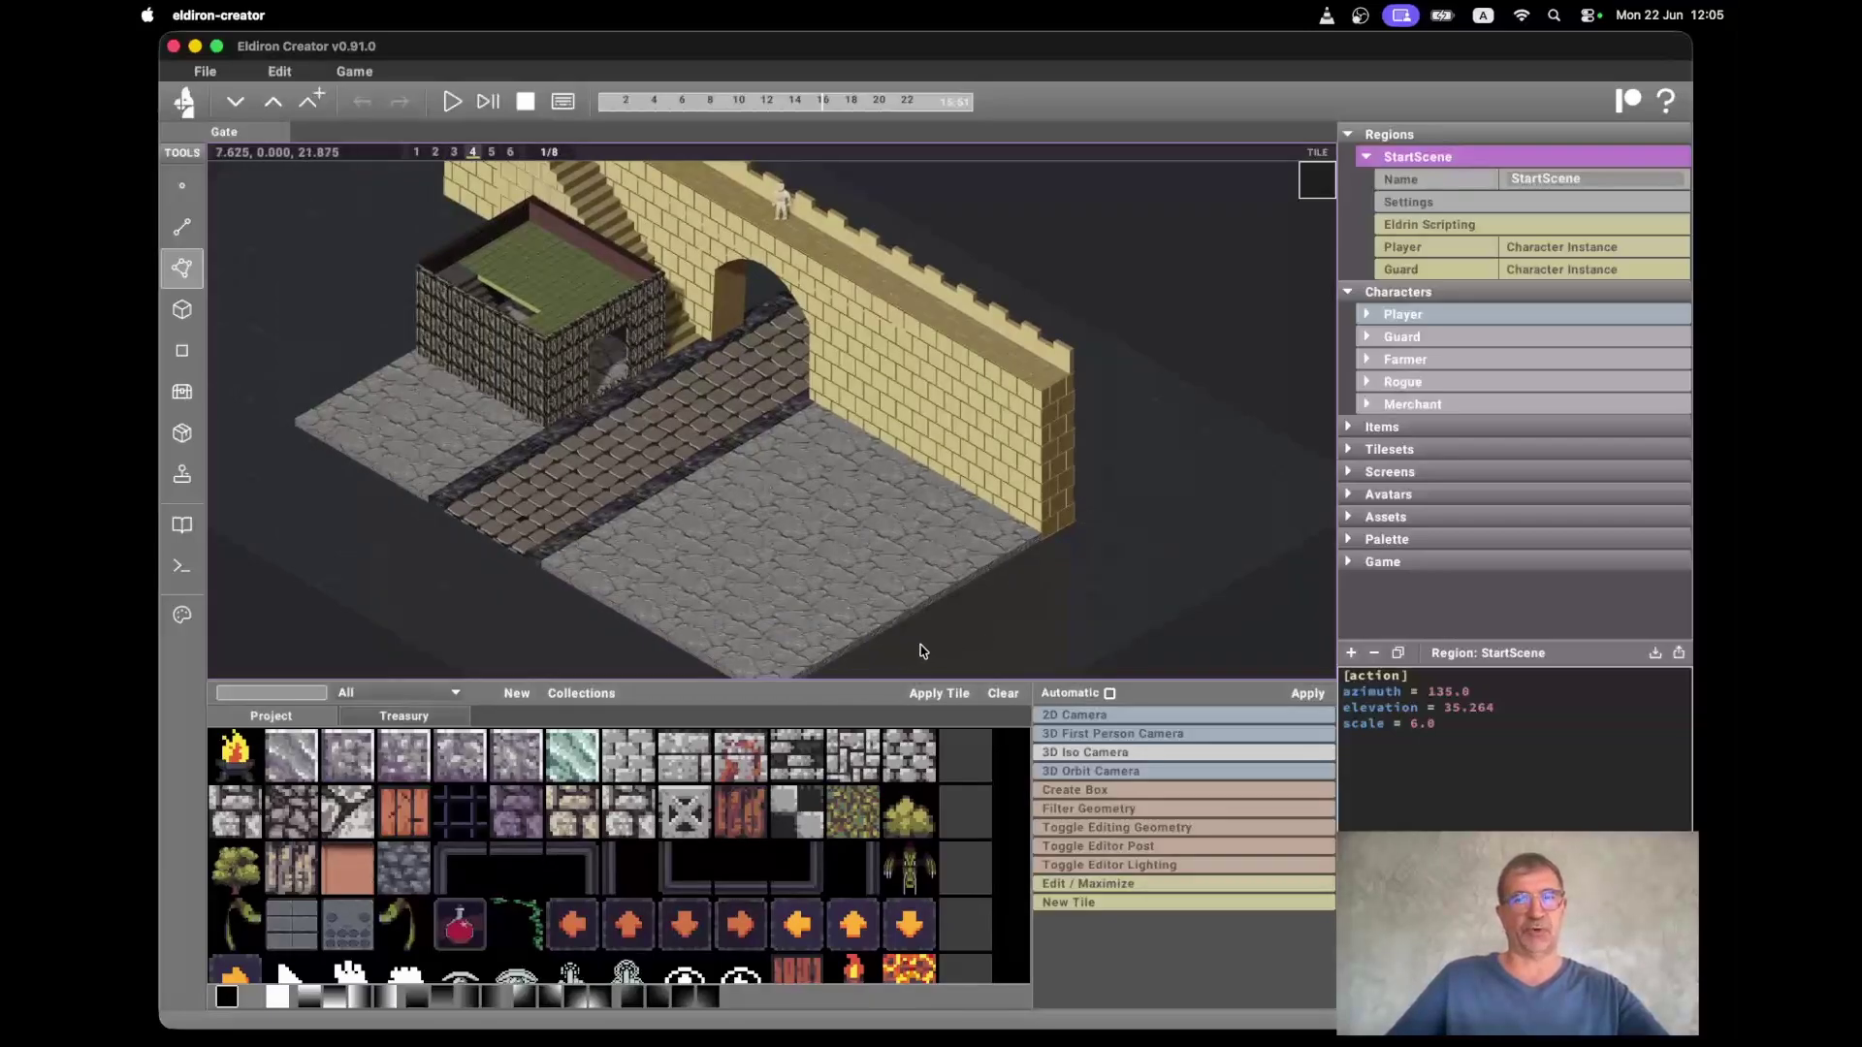
{"action": "left_click", "coordinate": [1111, 793]}
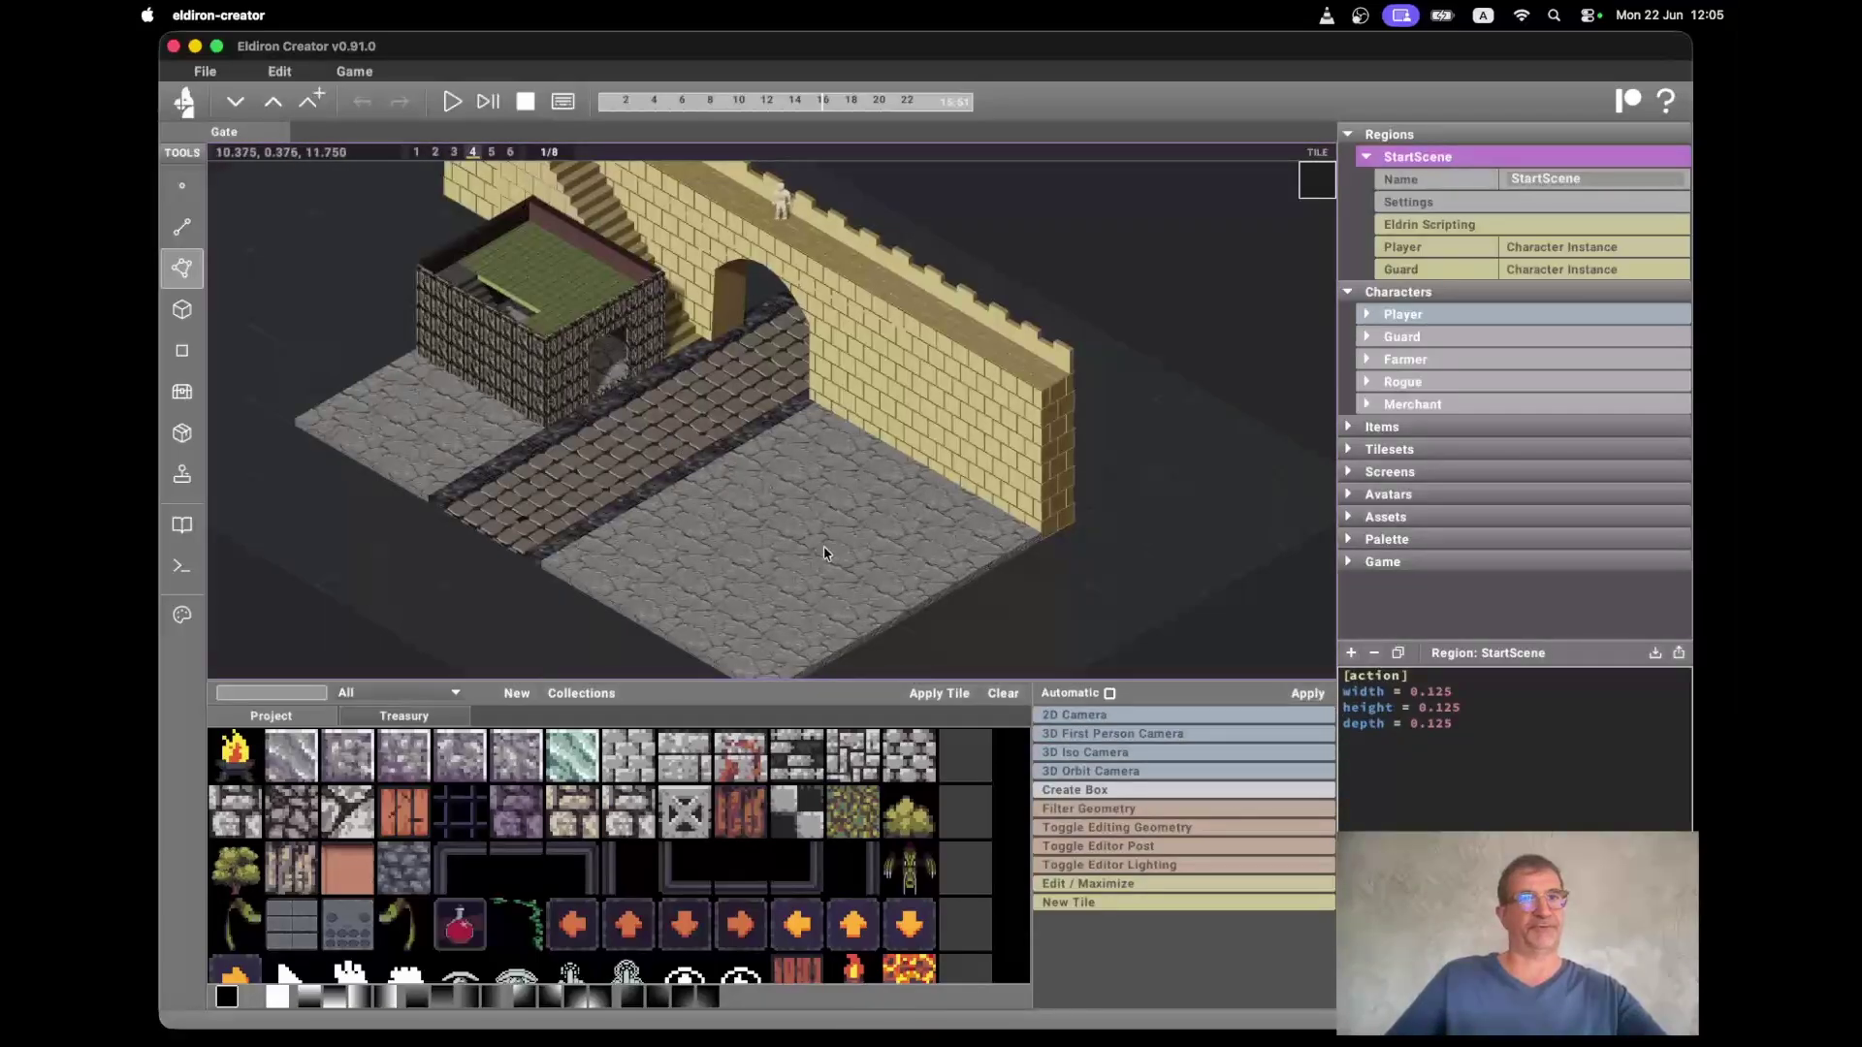
{"action": "left_click", "coordinate": [895, 629]}
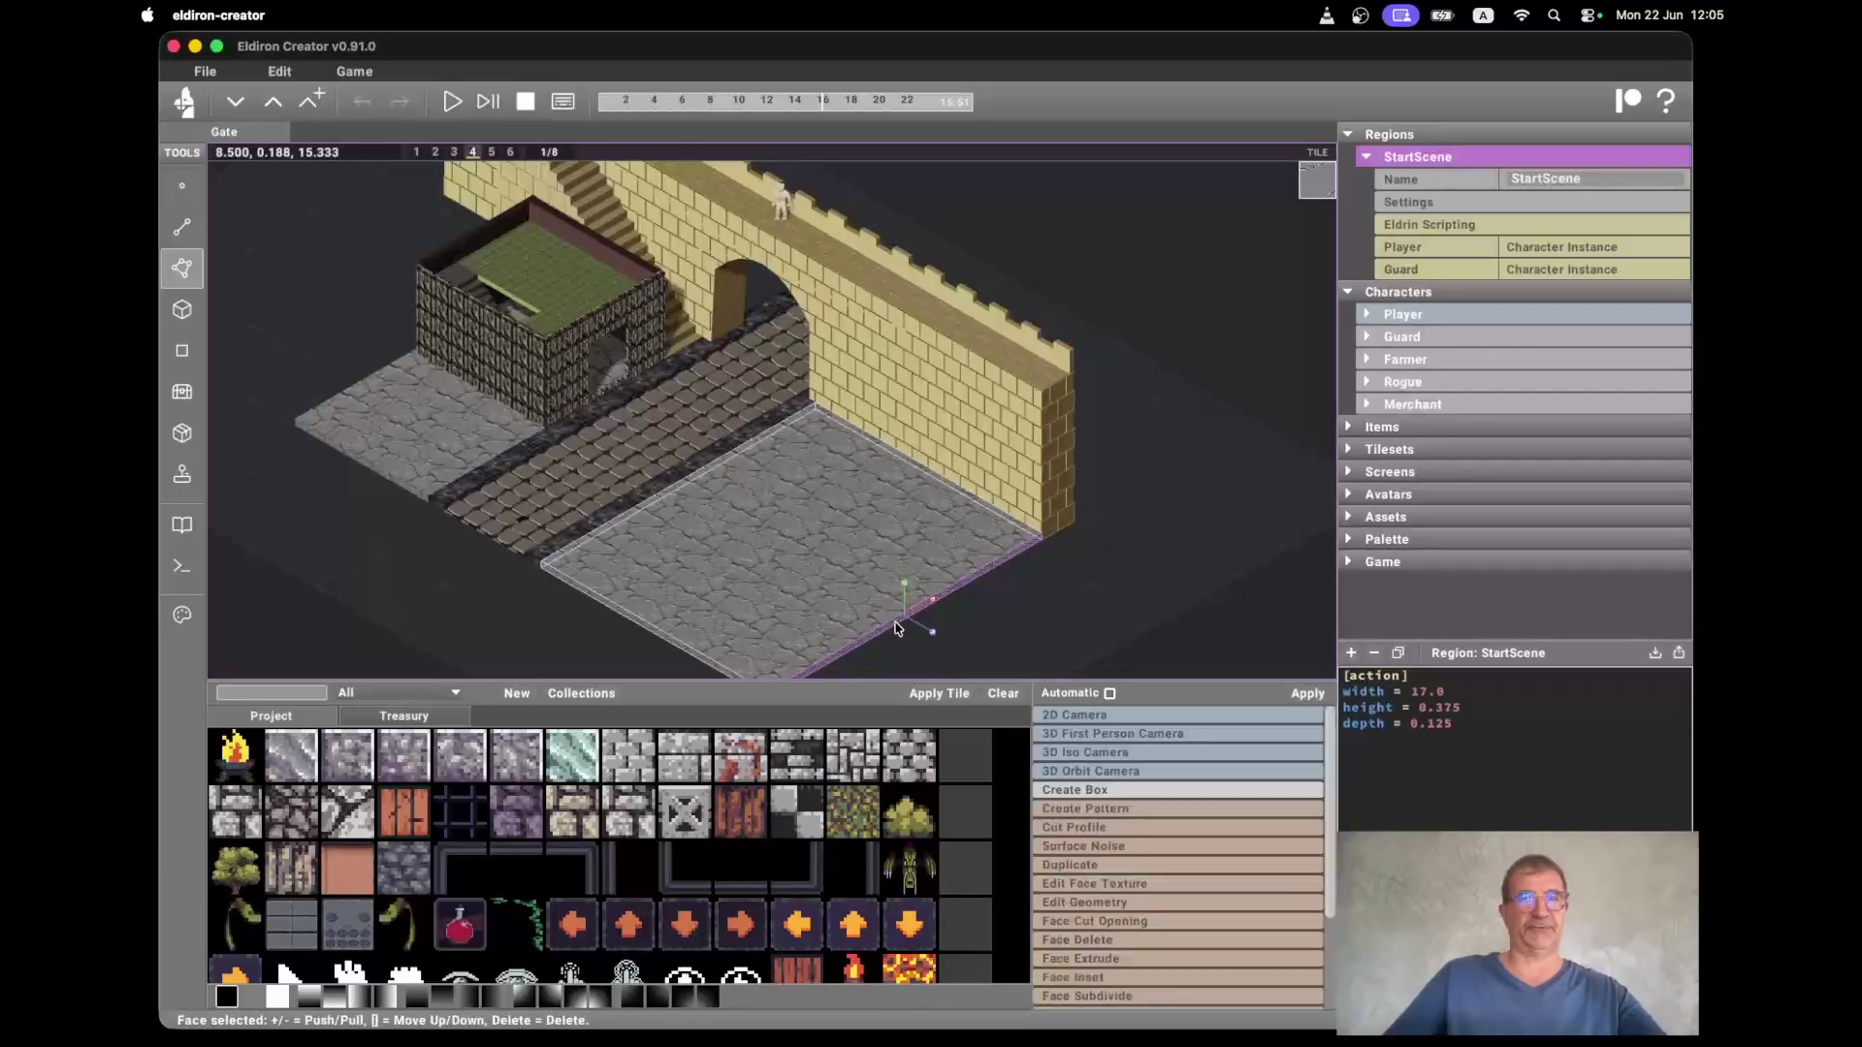
{"action": "scroll", "coordinate": [1009, 620], "scroll_direction": "right", "scroll_amount": 5}
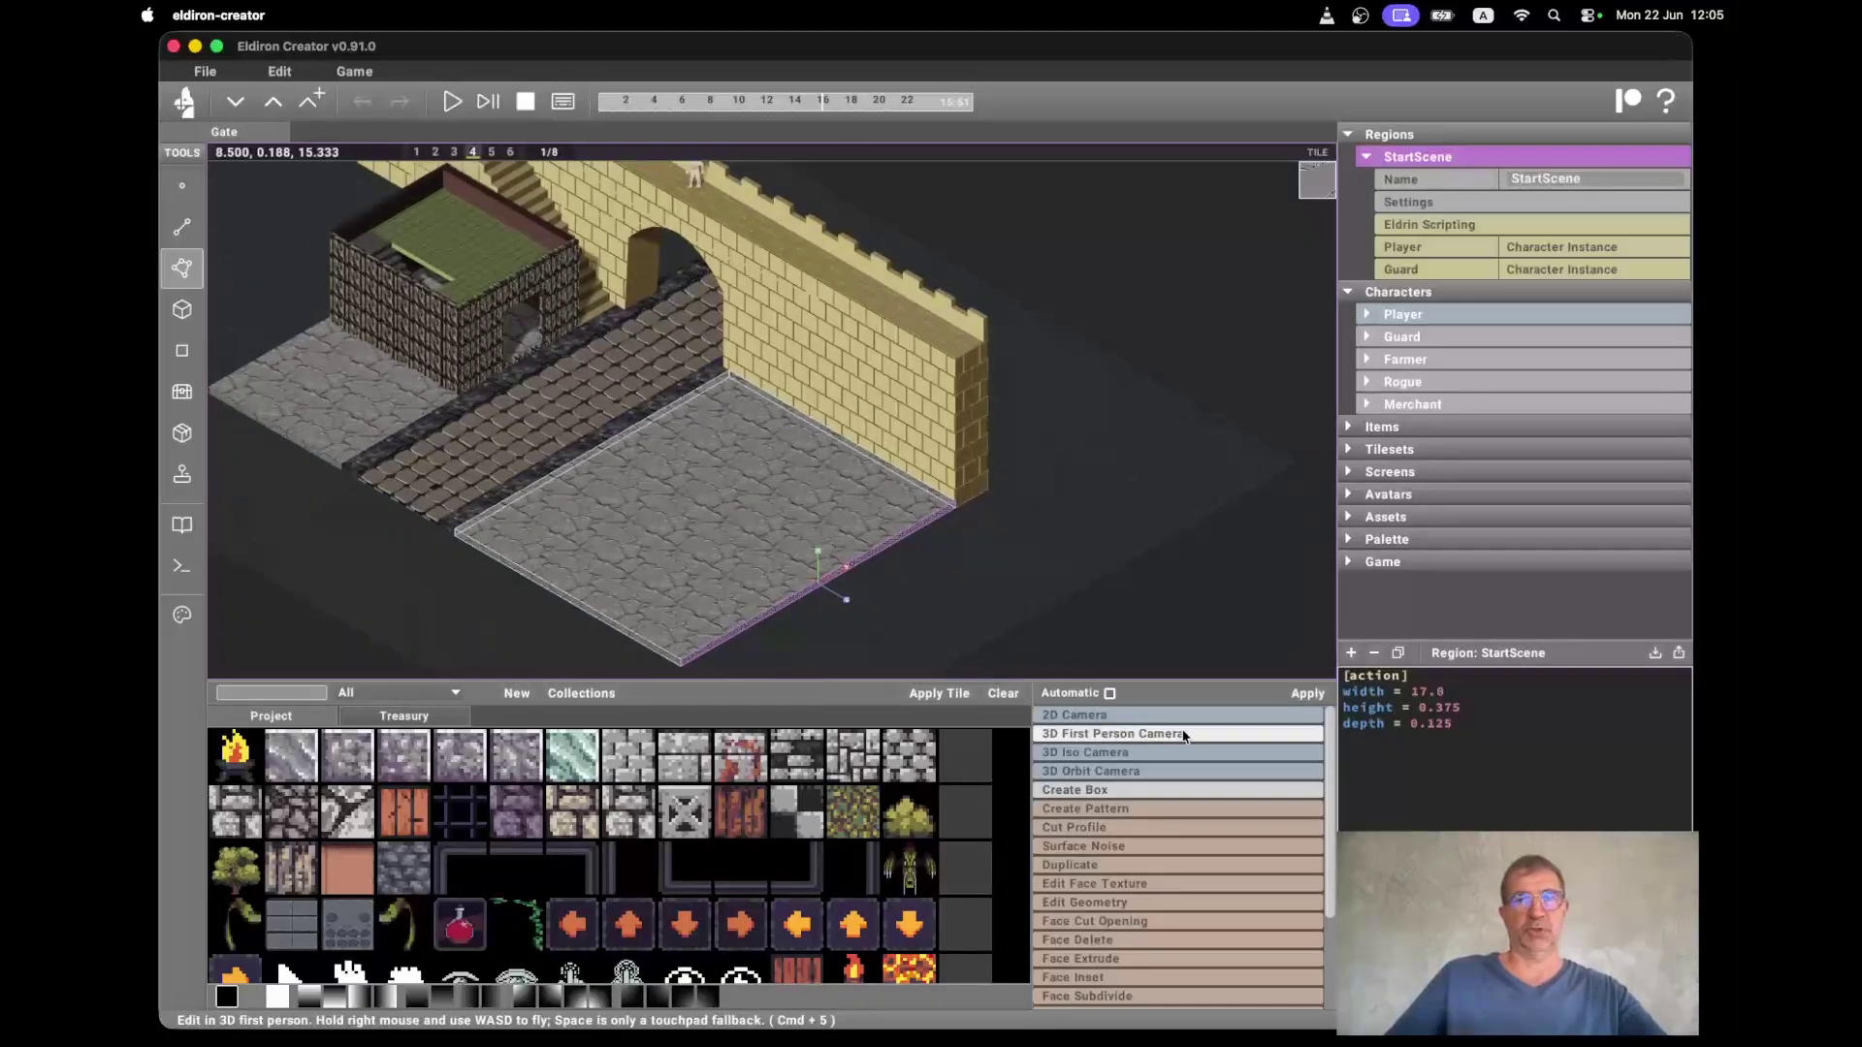
{"action": "left_click", "coordinate": [1306, 694]}
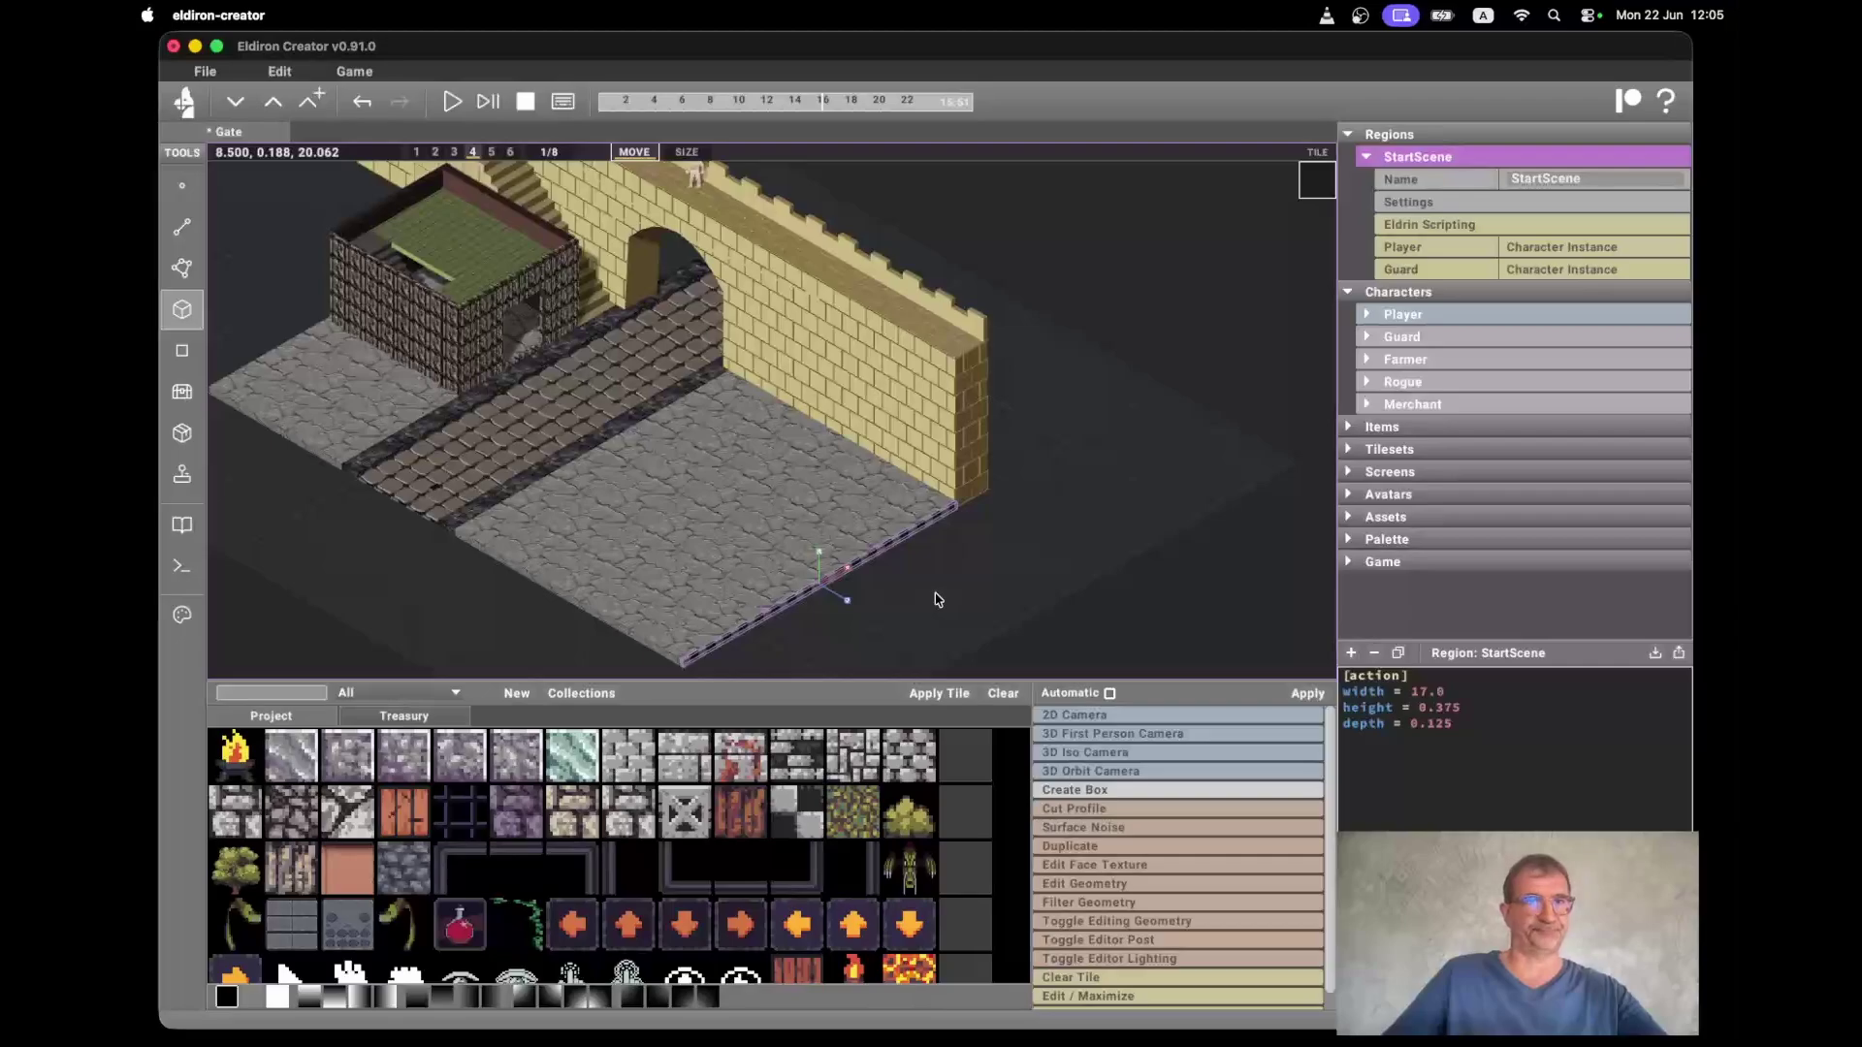
Resize the new box upward to a height of about 8.125
{"action": "left_click", "coordinate": [686, 153]}
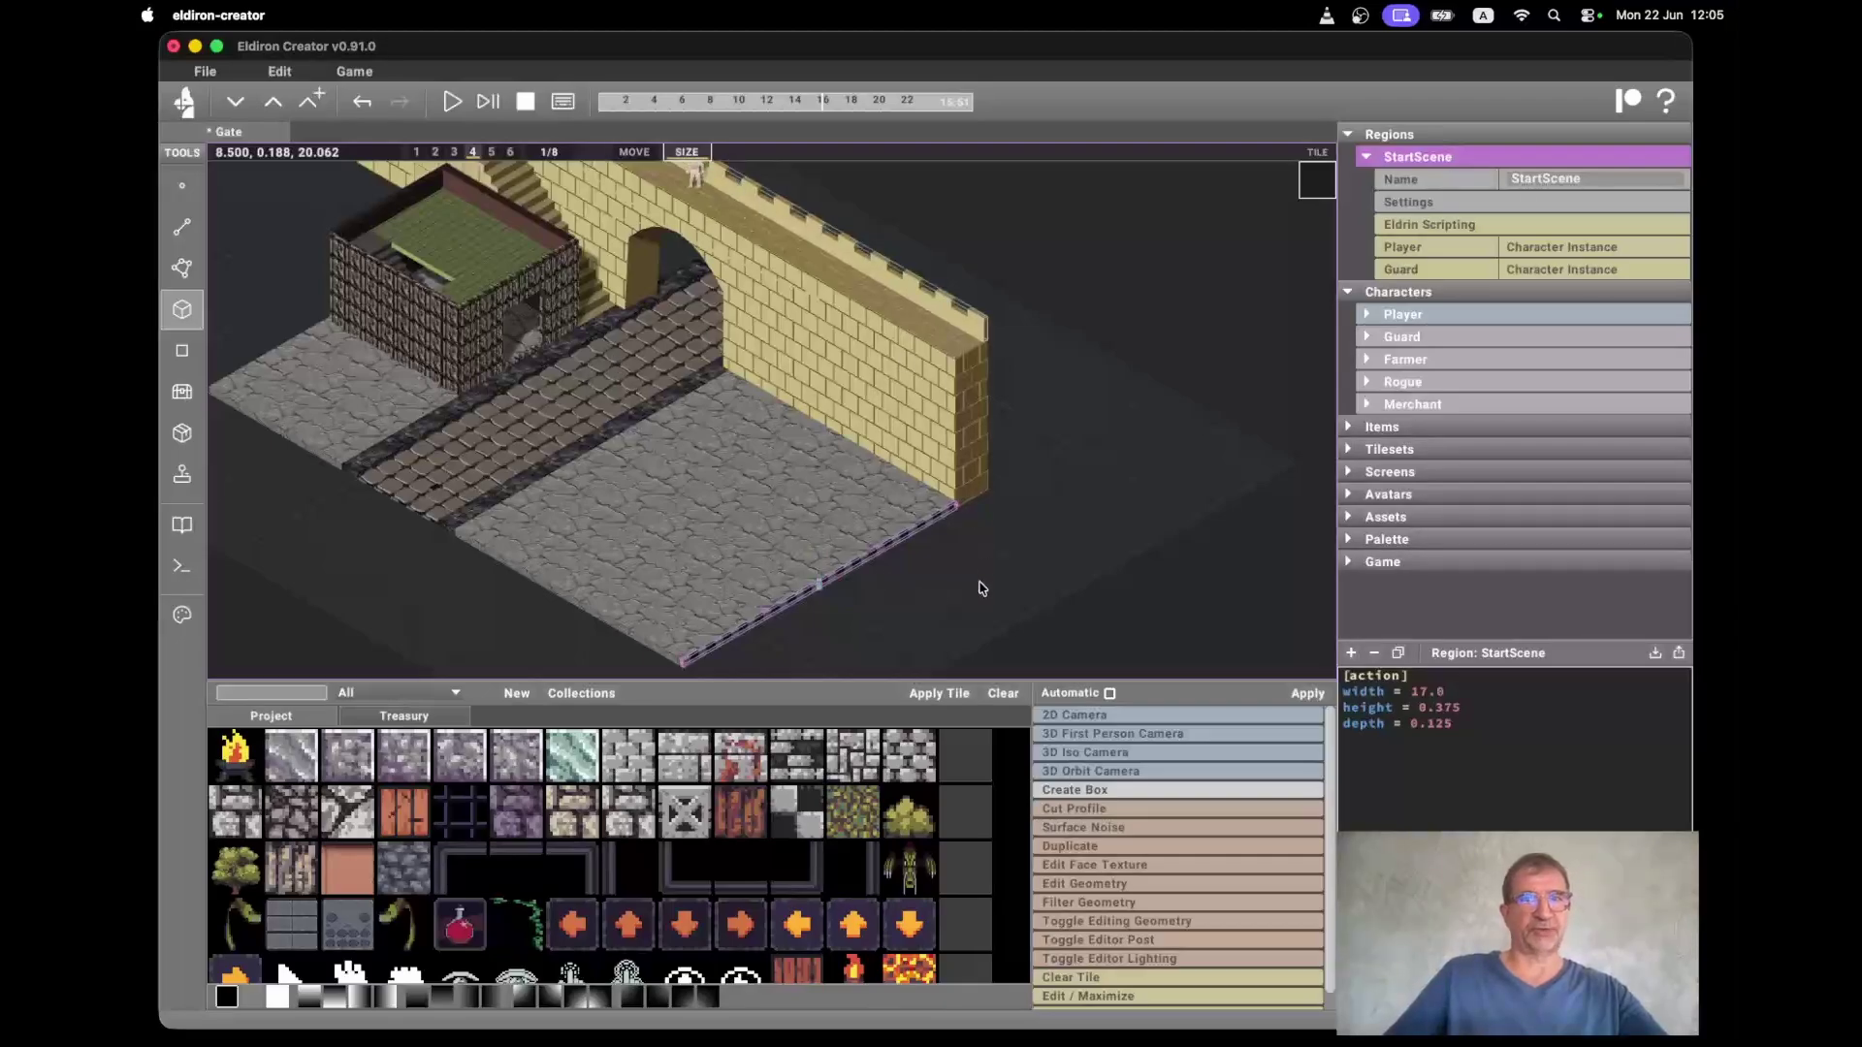
{"action": "scroll", "coordinate": [982, 588], "scroll_direction": "down", "scroll_amount": 4}
{"action": "scroll", "coordinate": [982, 587], "scroll_direction": "up", "scroll_amount": 5}
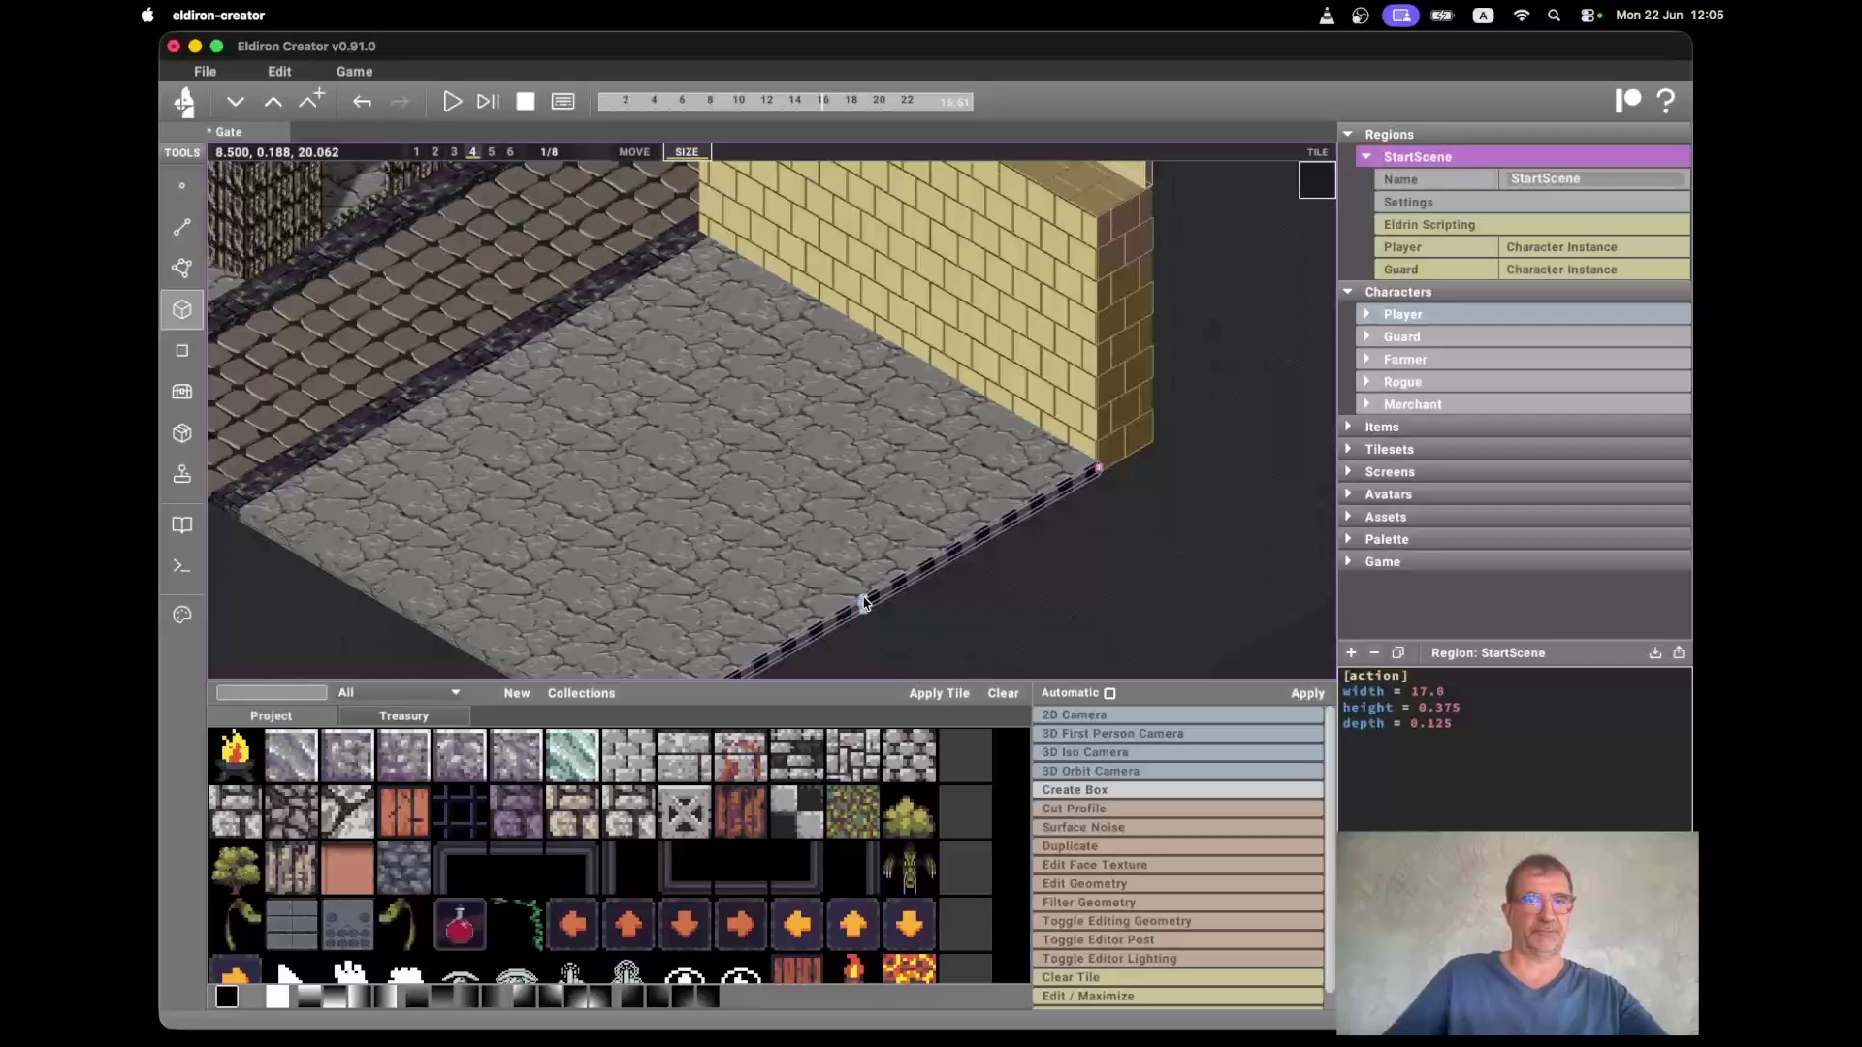
{"action": "left_click_drag", "start_coordinate": [863, 604], "coordinate": [822, 357]}
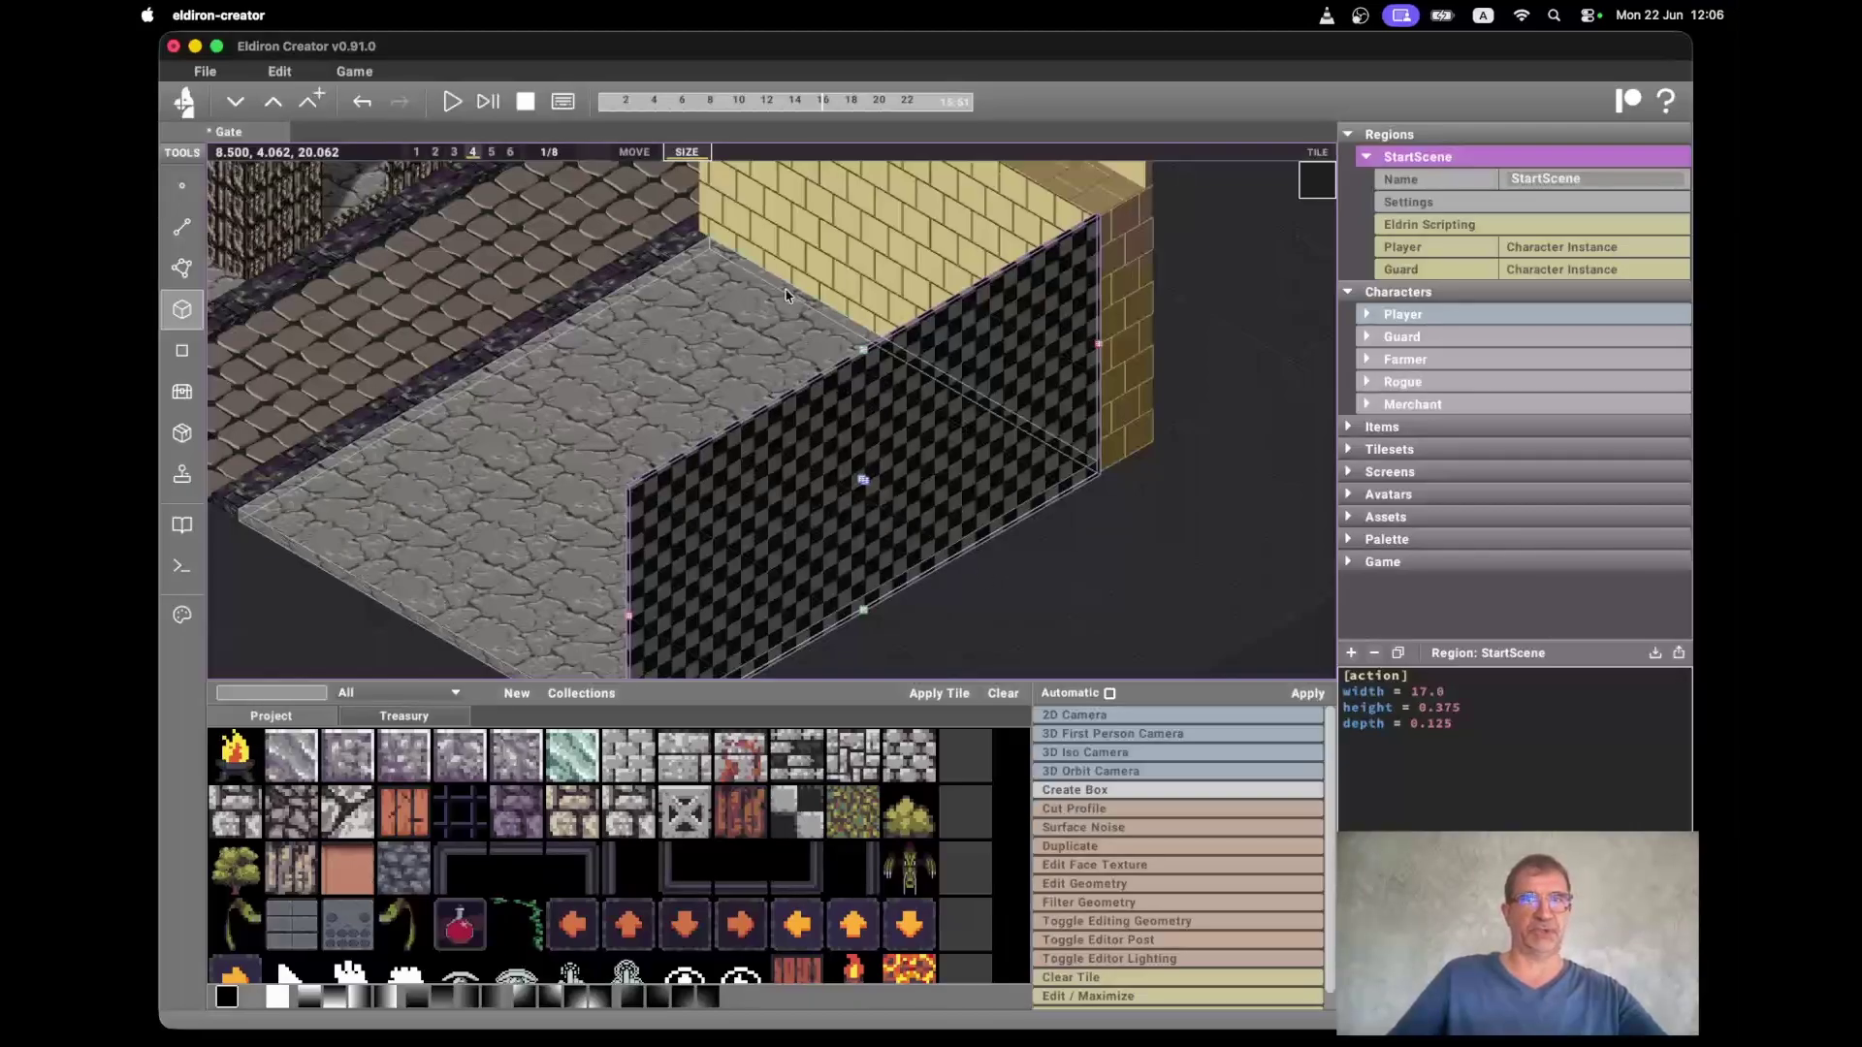
{"action": "scroll", "coordinate": [975, 569], "scroll_direction": "down", "scroll_amount": 3}
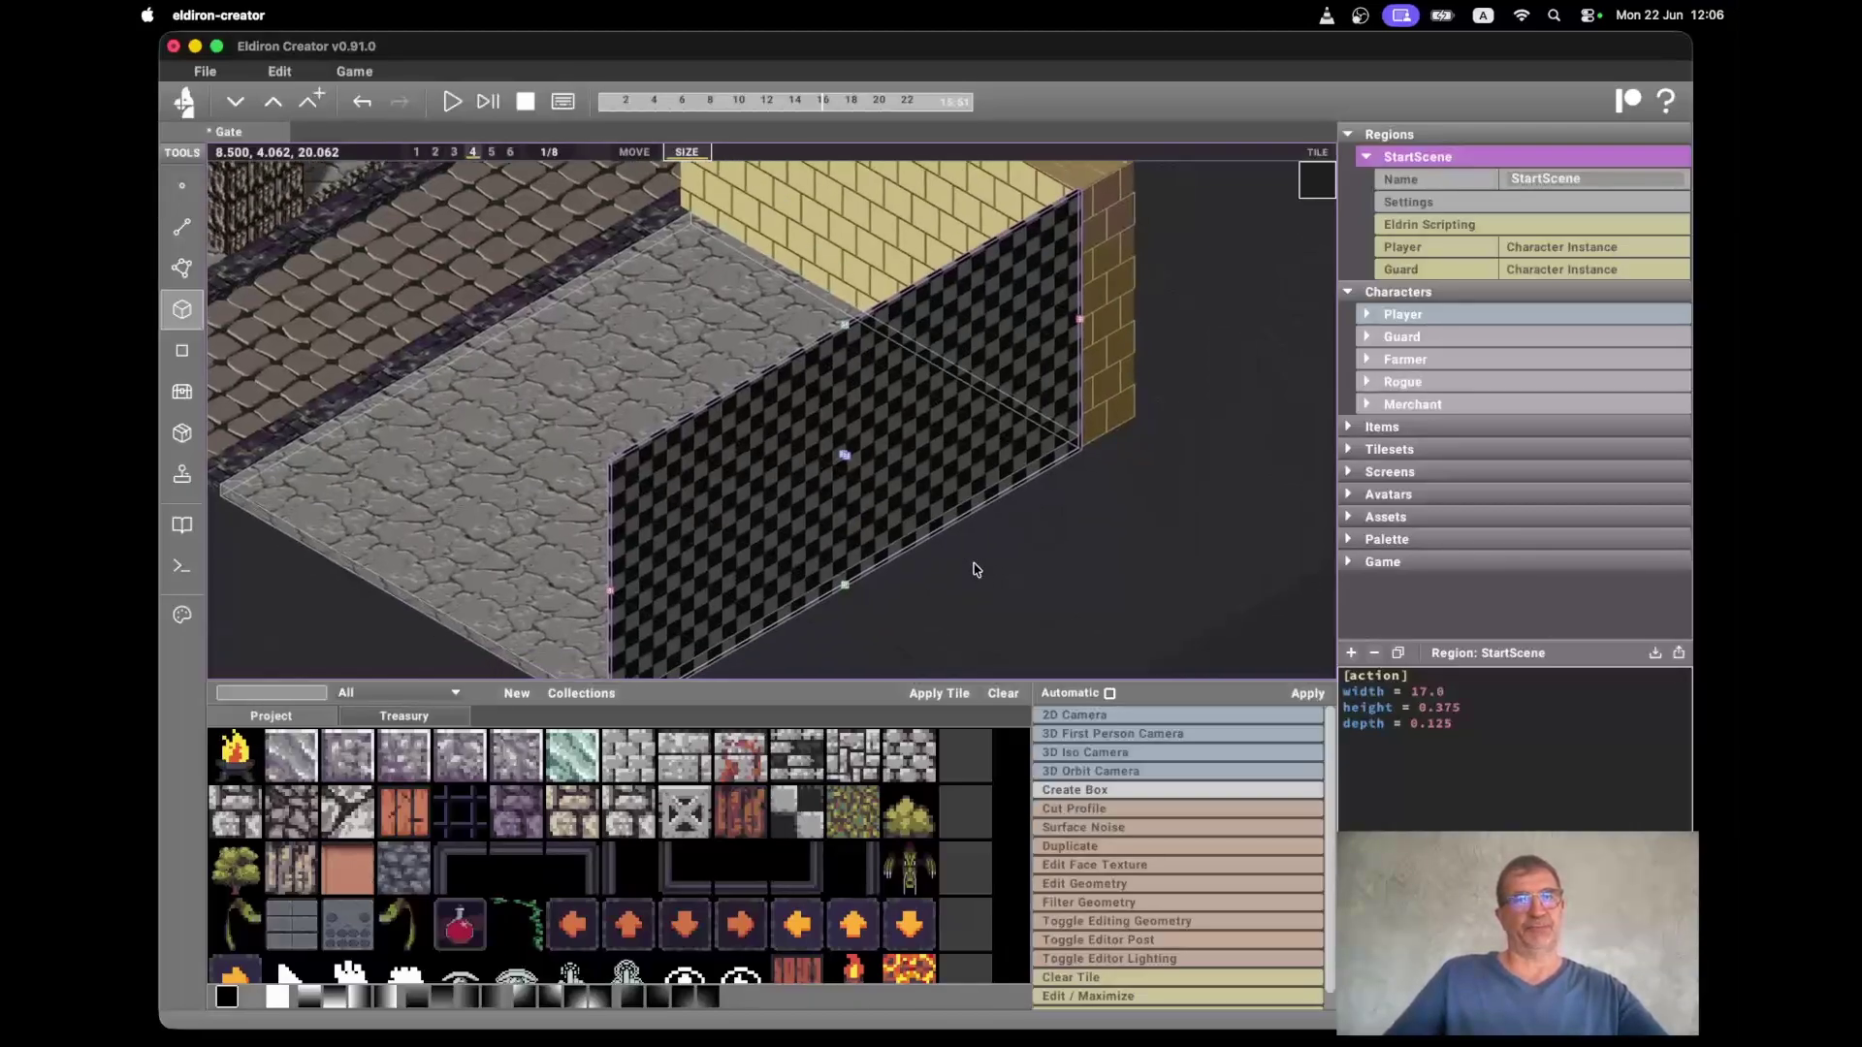
Subdivide the box's large outer face into smaller faces
{"action": "key", "text": "e"}
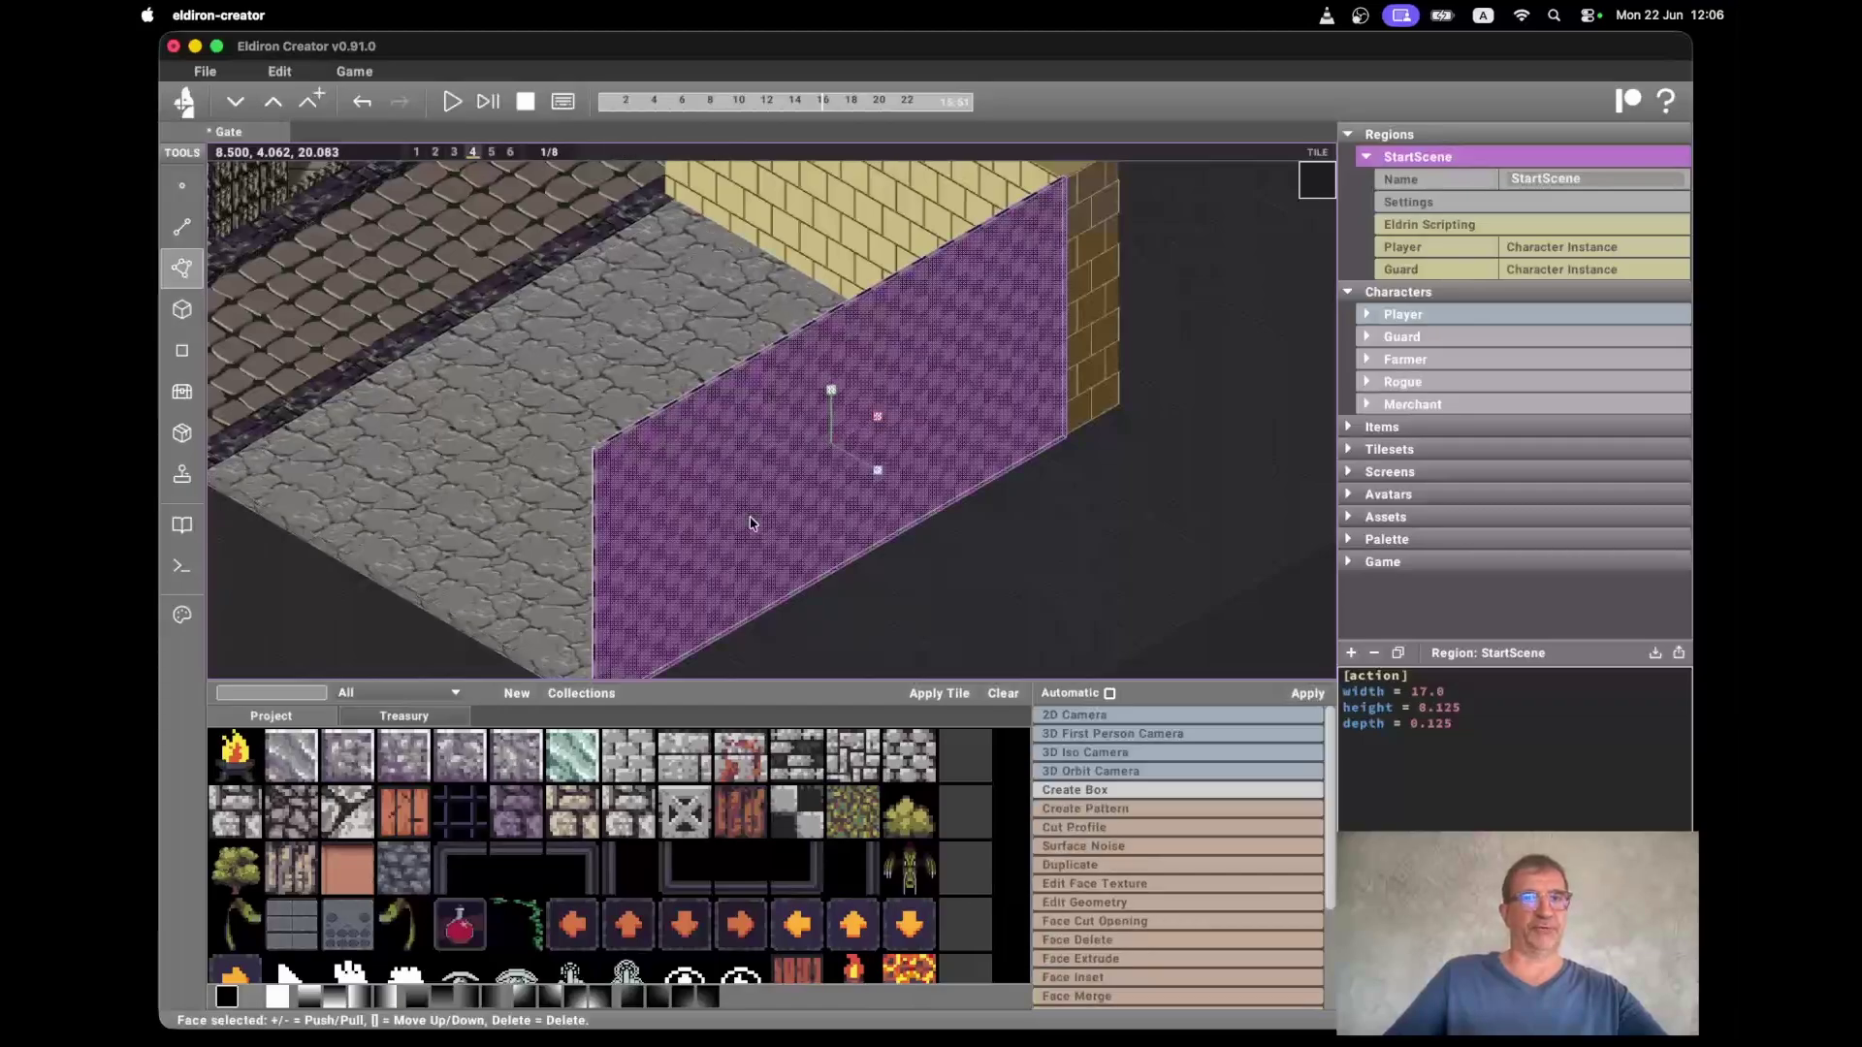
{"action": "scroll", "coordinate": [1149, 868], "scroll_direction": "down", "scroll_amount": 3}
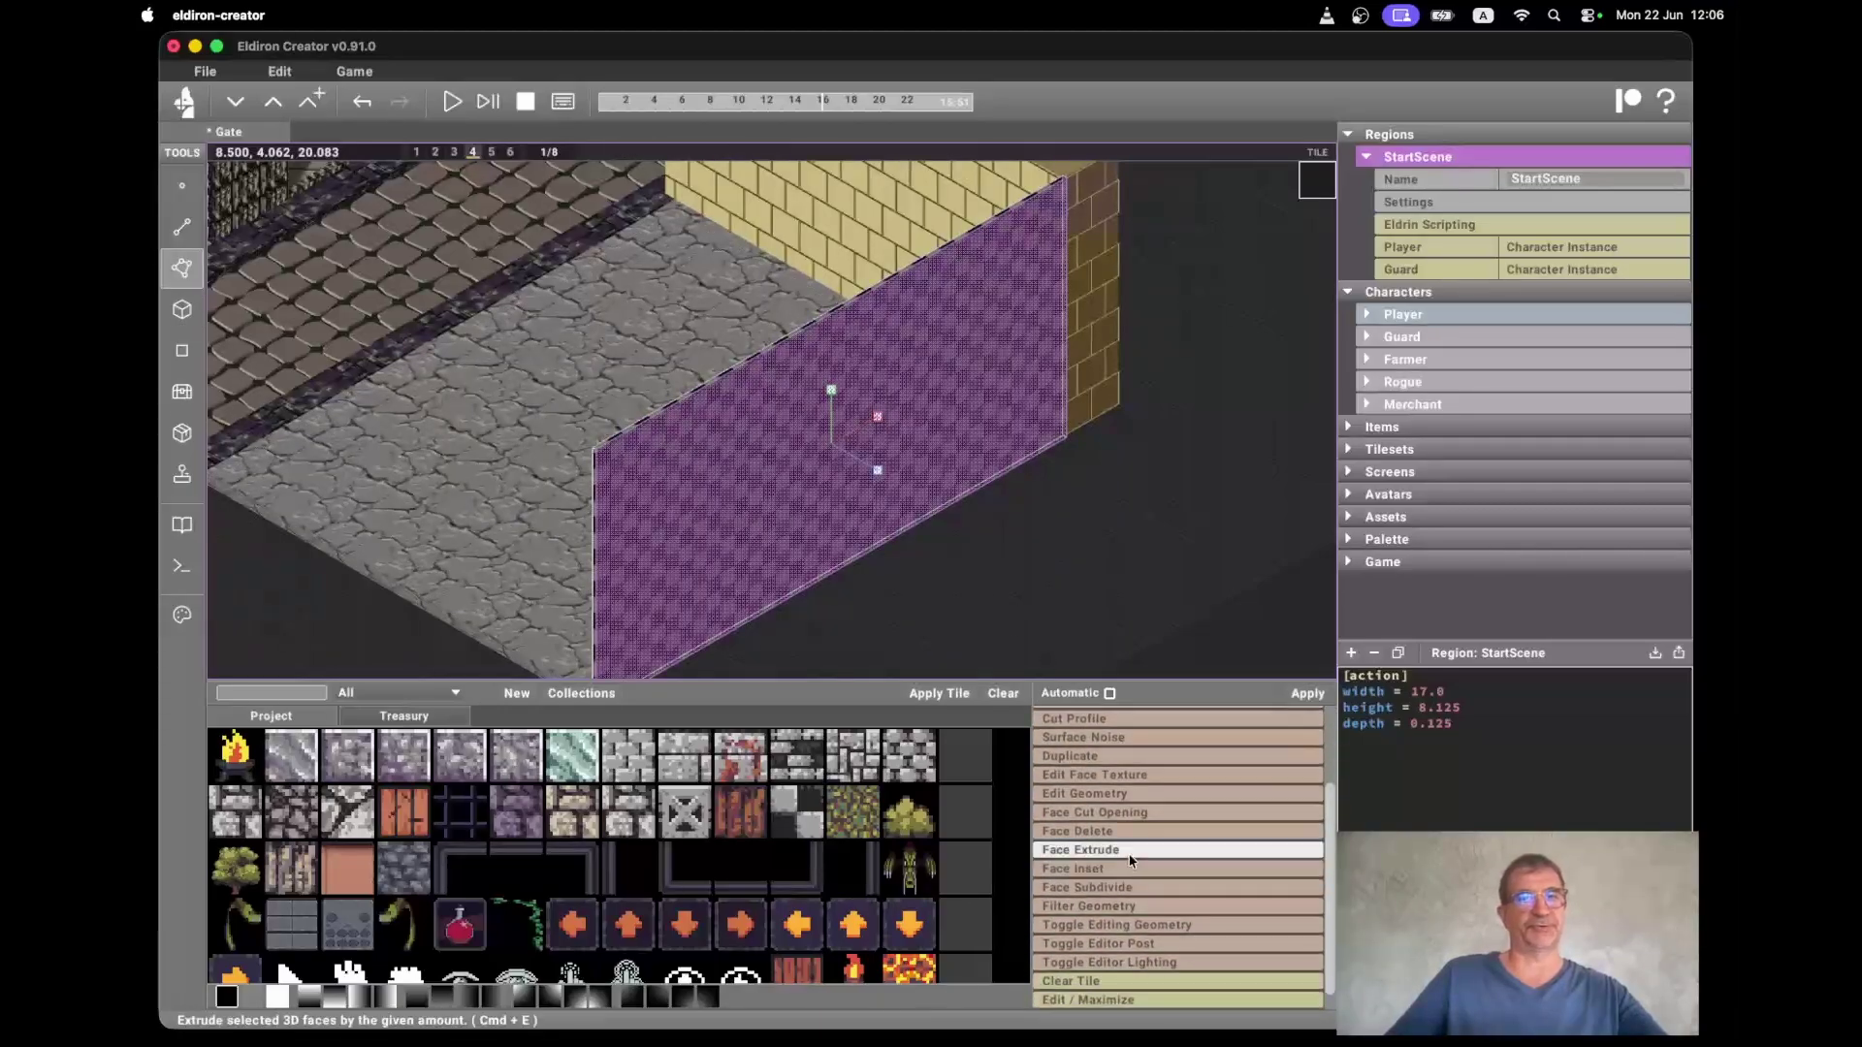
{"action": "left_click", "coordinate": [1142, 886]}
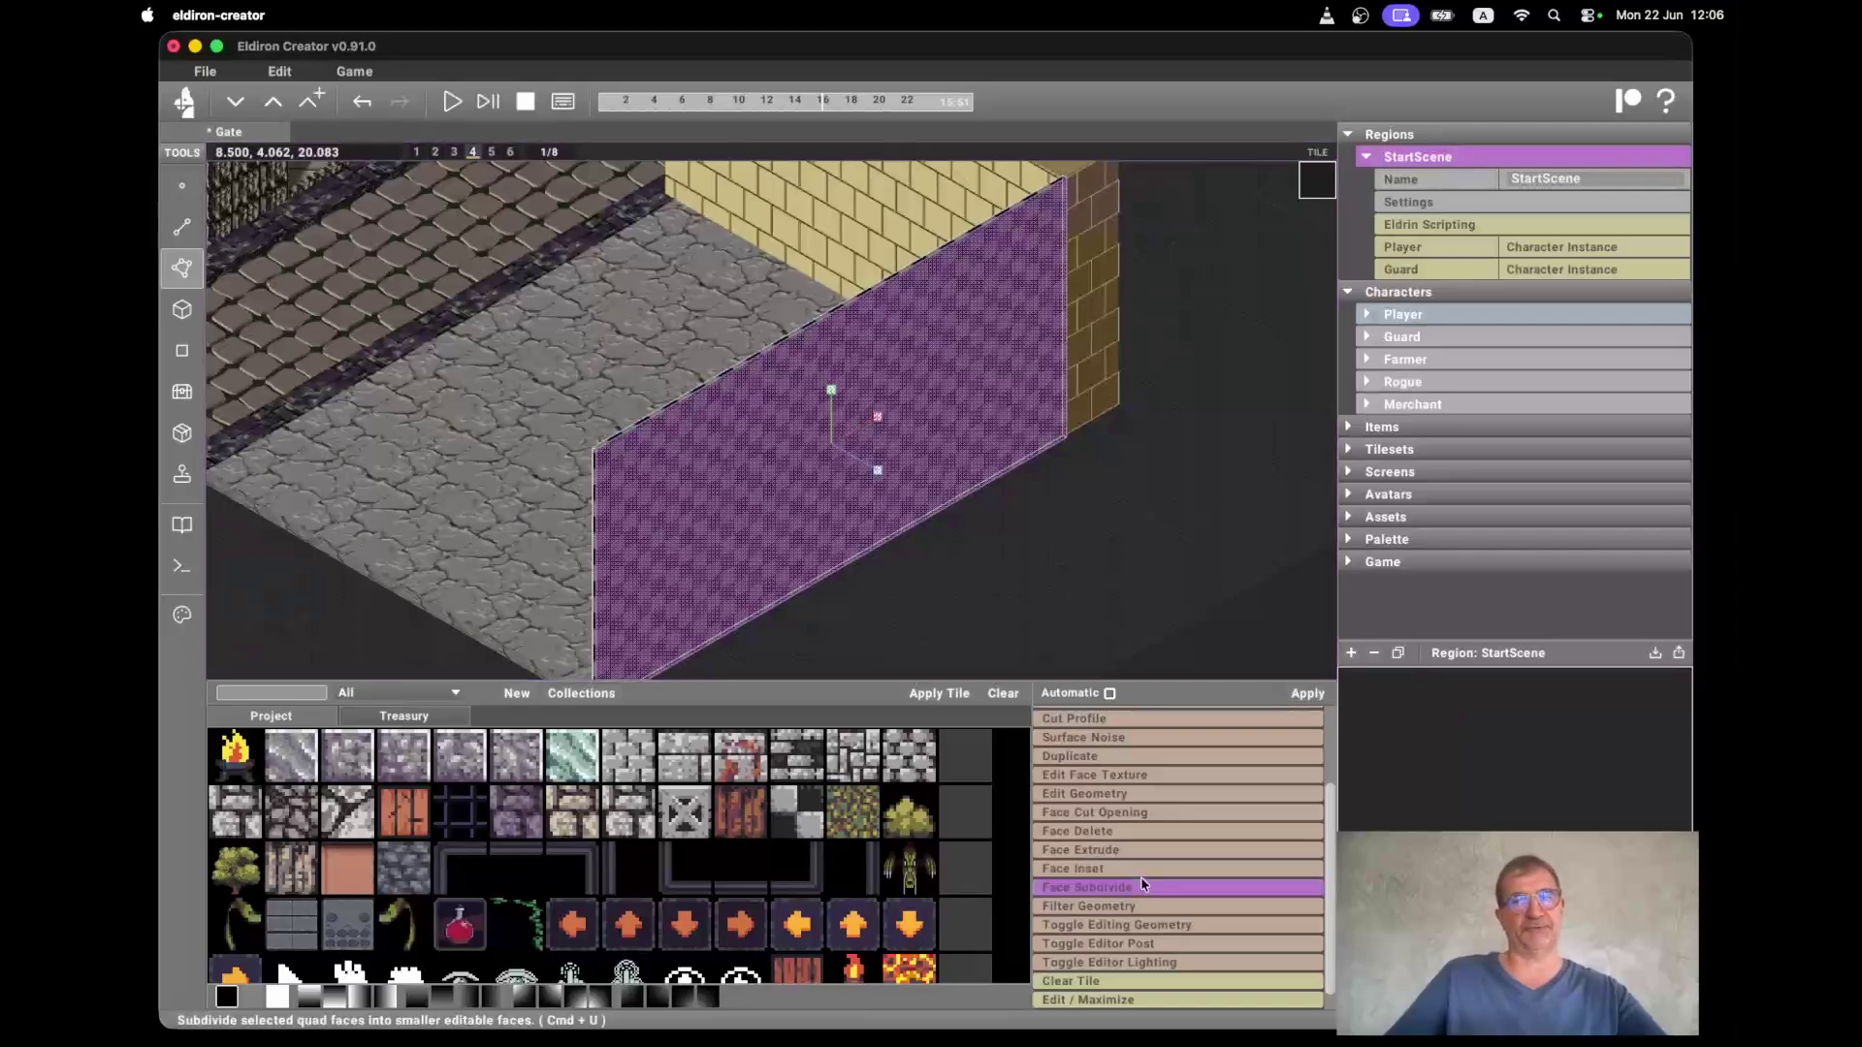
{"action": "left_click", "coordinate": [1307, 693]}
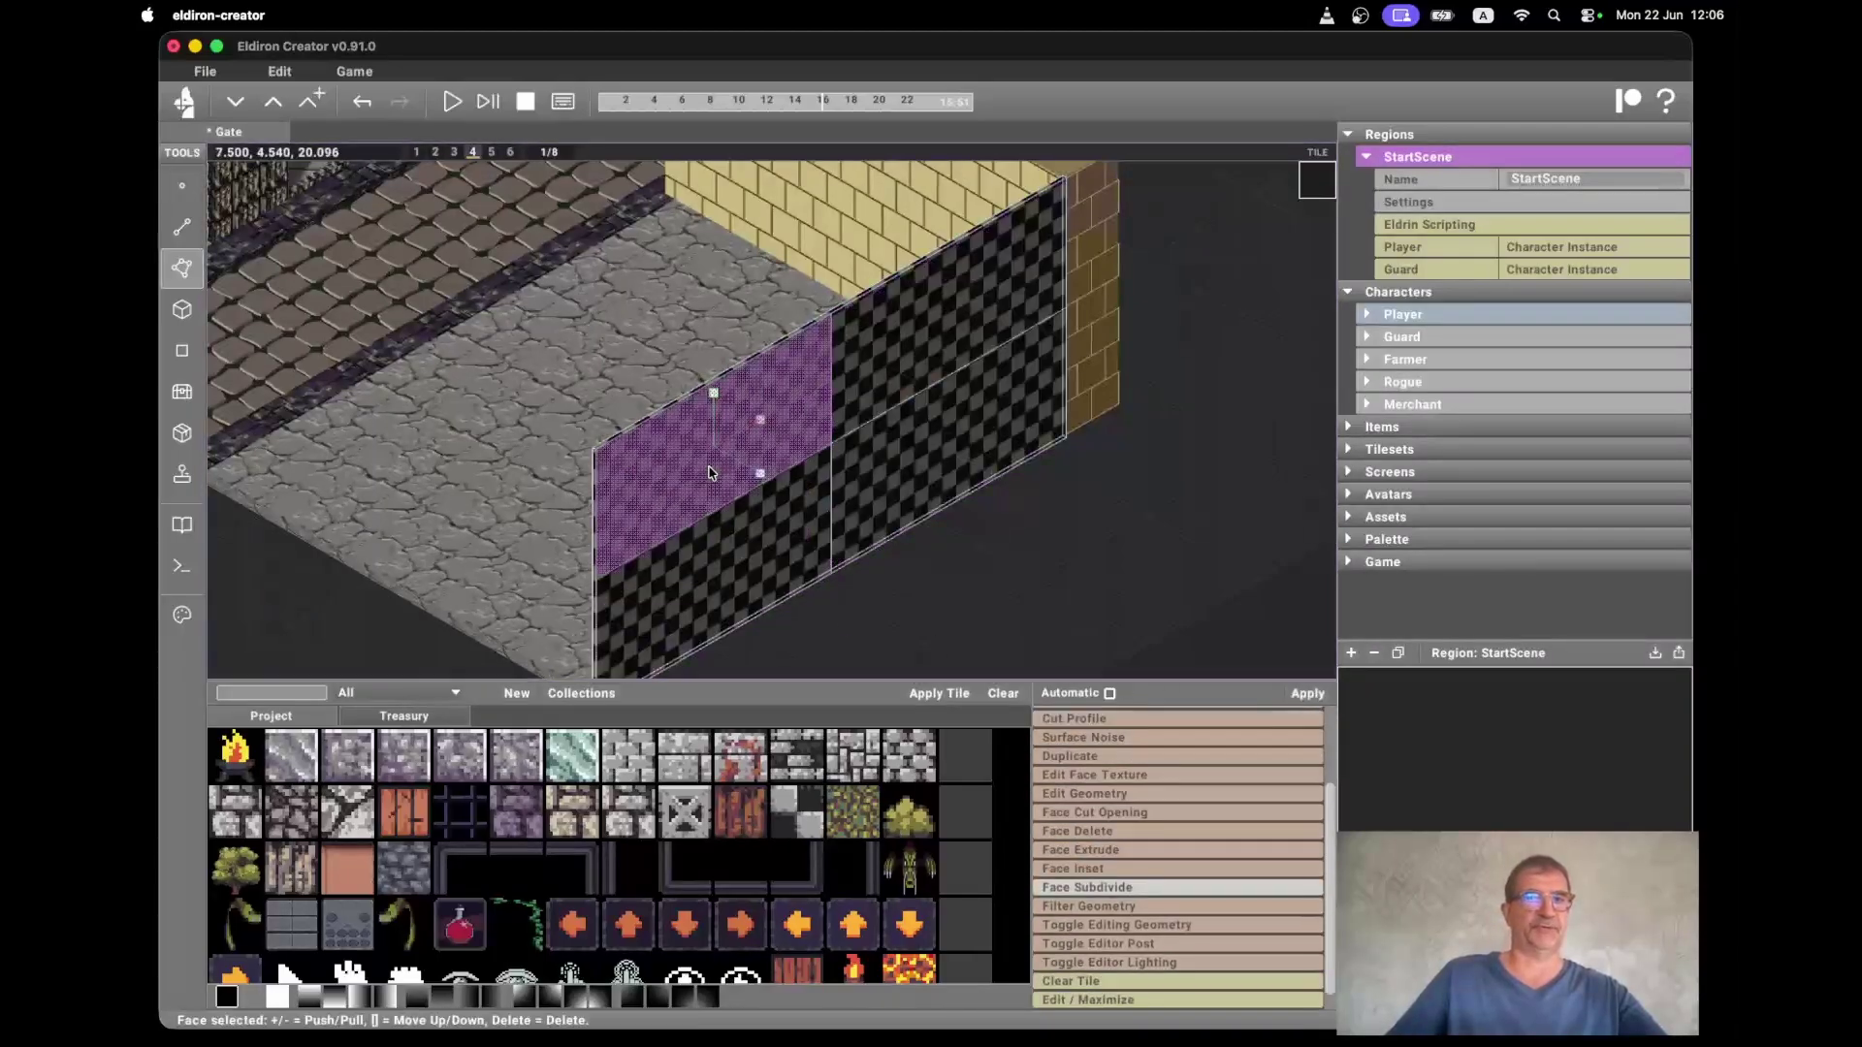
Apply the light grey stone brick tile, scaled to fit, to the upper subdivided face nearest the city wall
{"action": "left_click", "coordinate": [947, 360]}
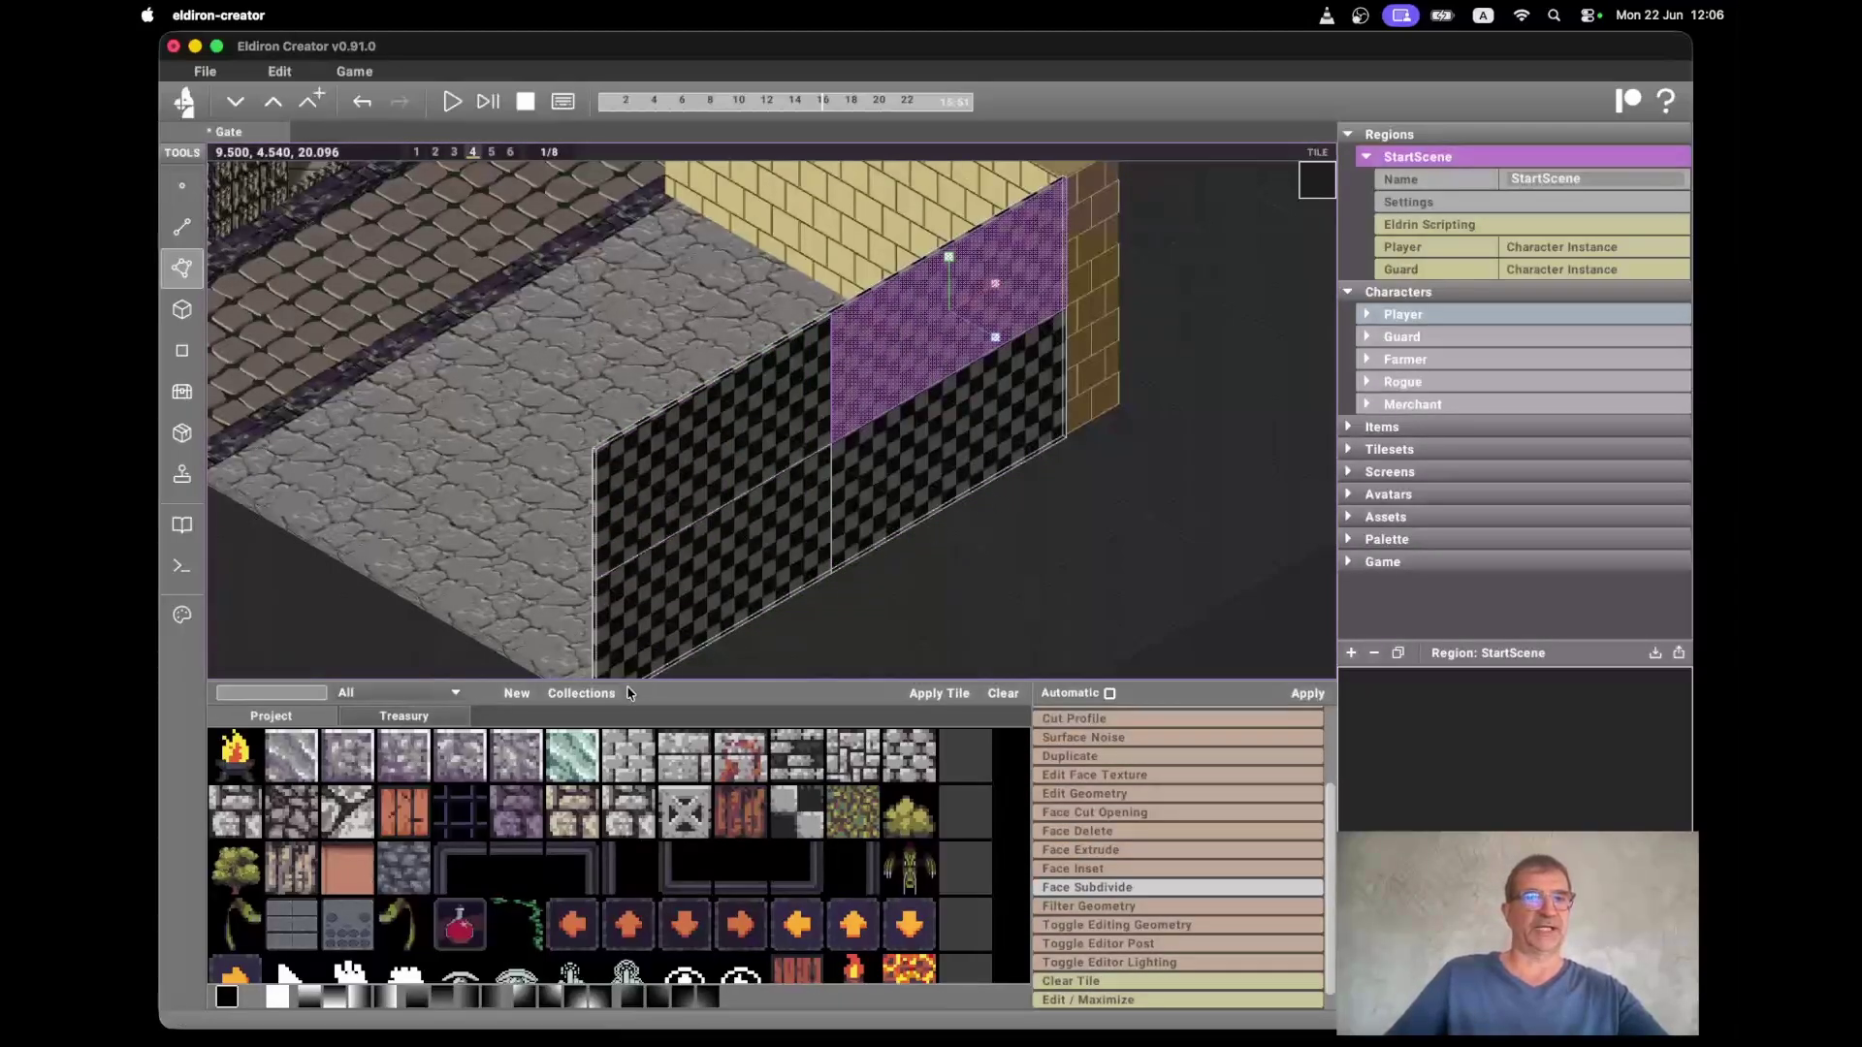
{"action": "left_click", "coordinate": [621, 751]}
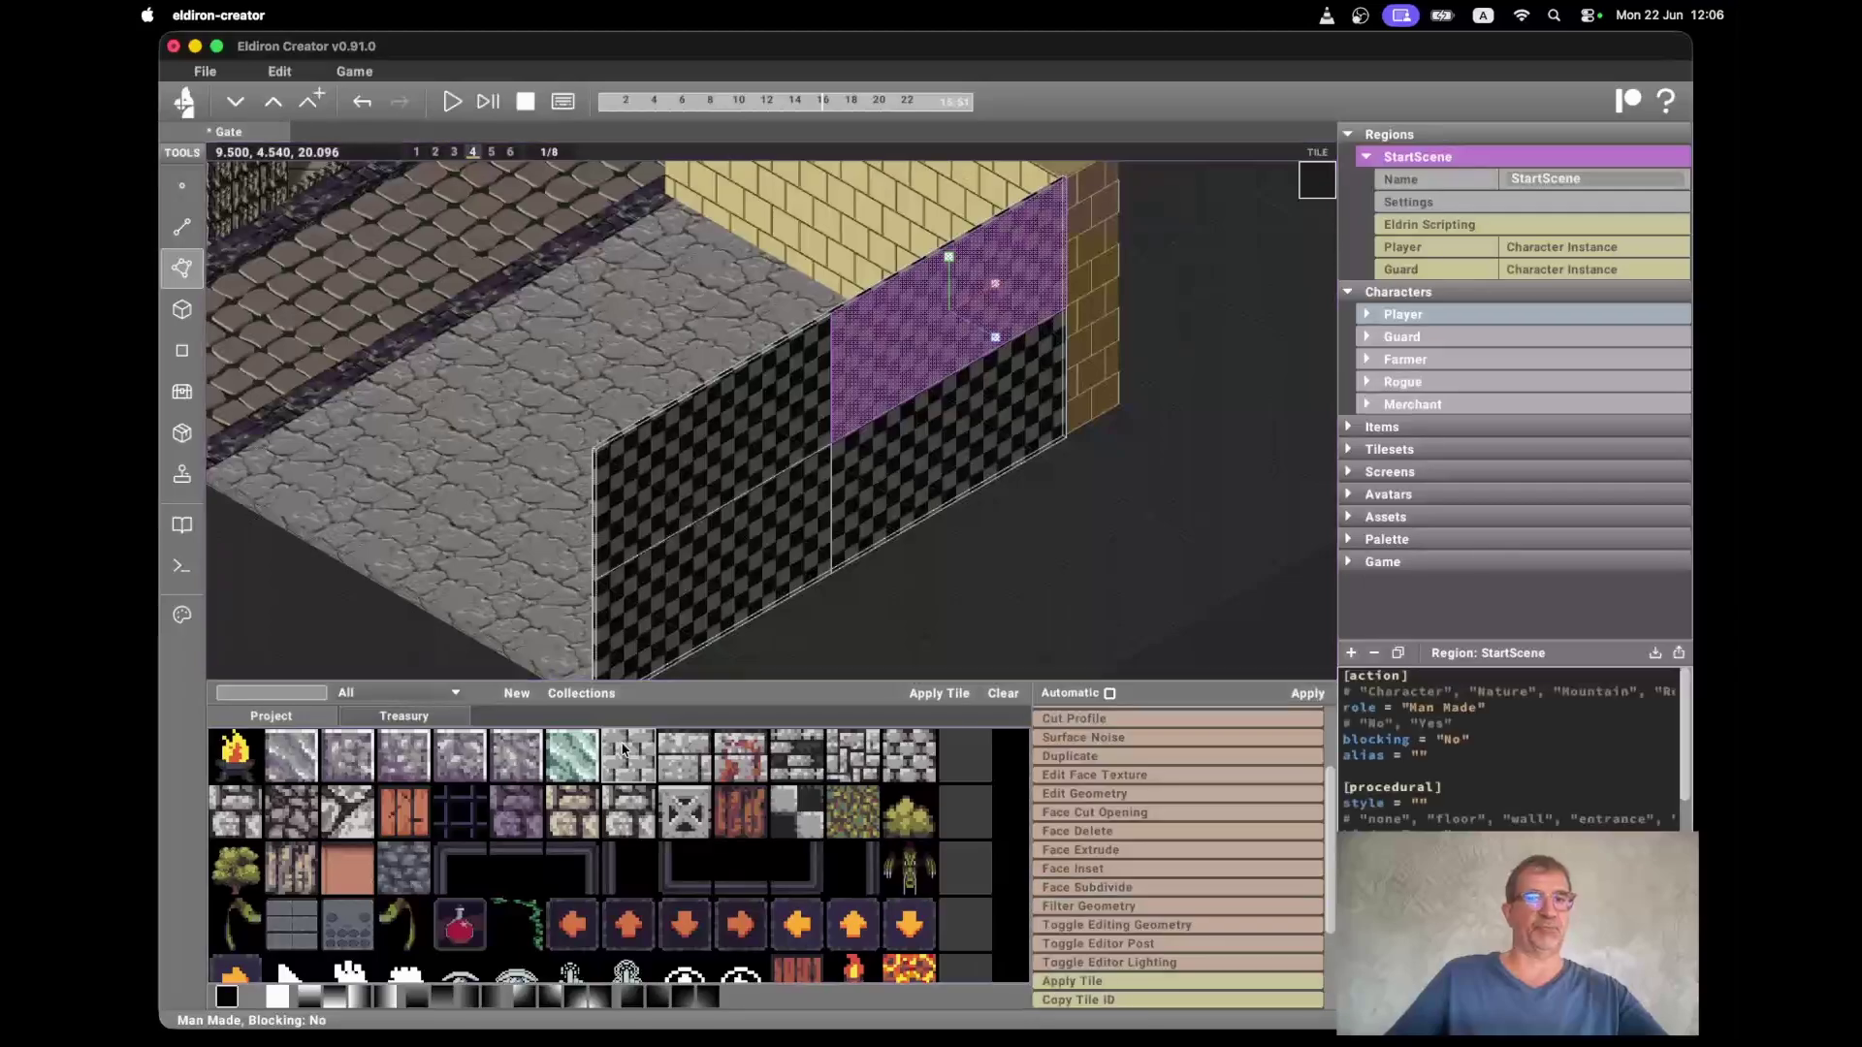
{"action": "left_click", "coordinate": [928, 693]}
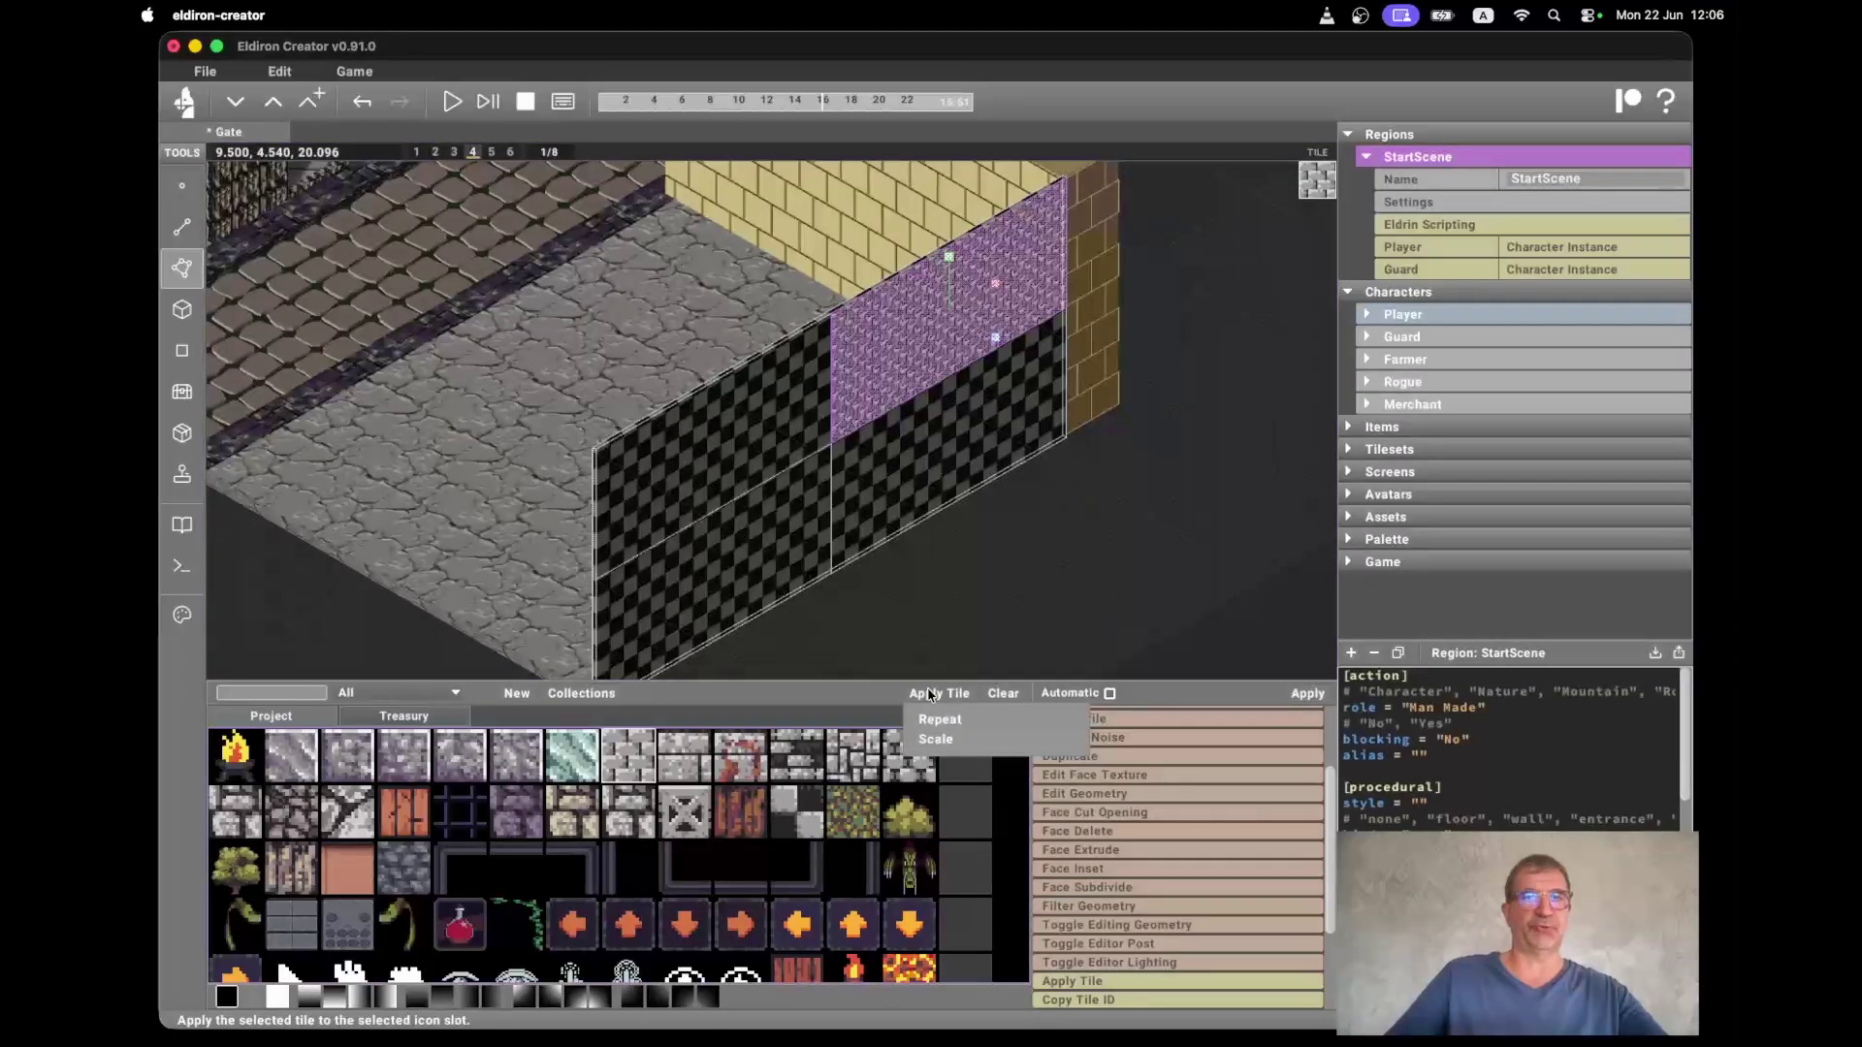
{"action": "left_click", "coordinate": [951, 737]}
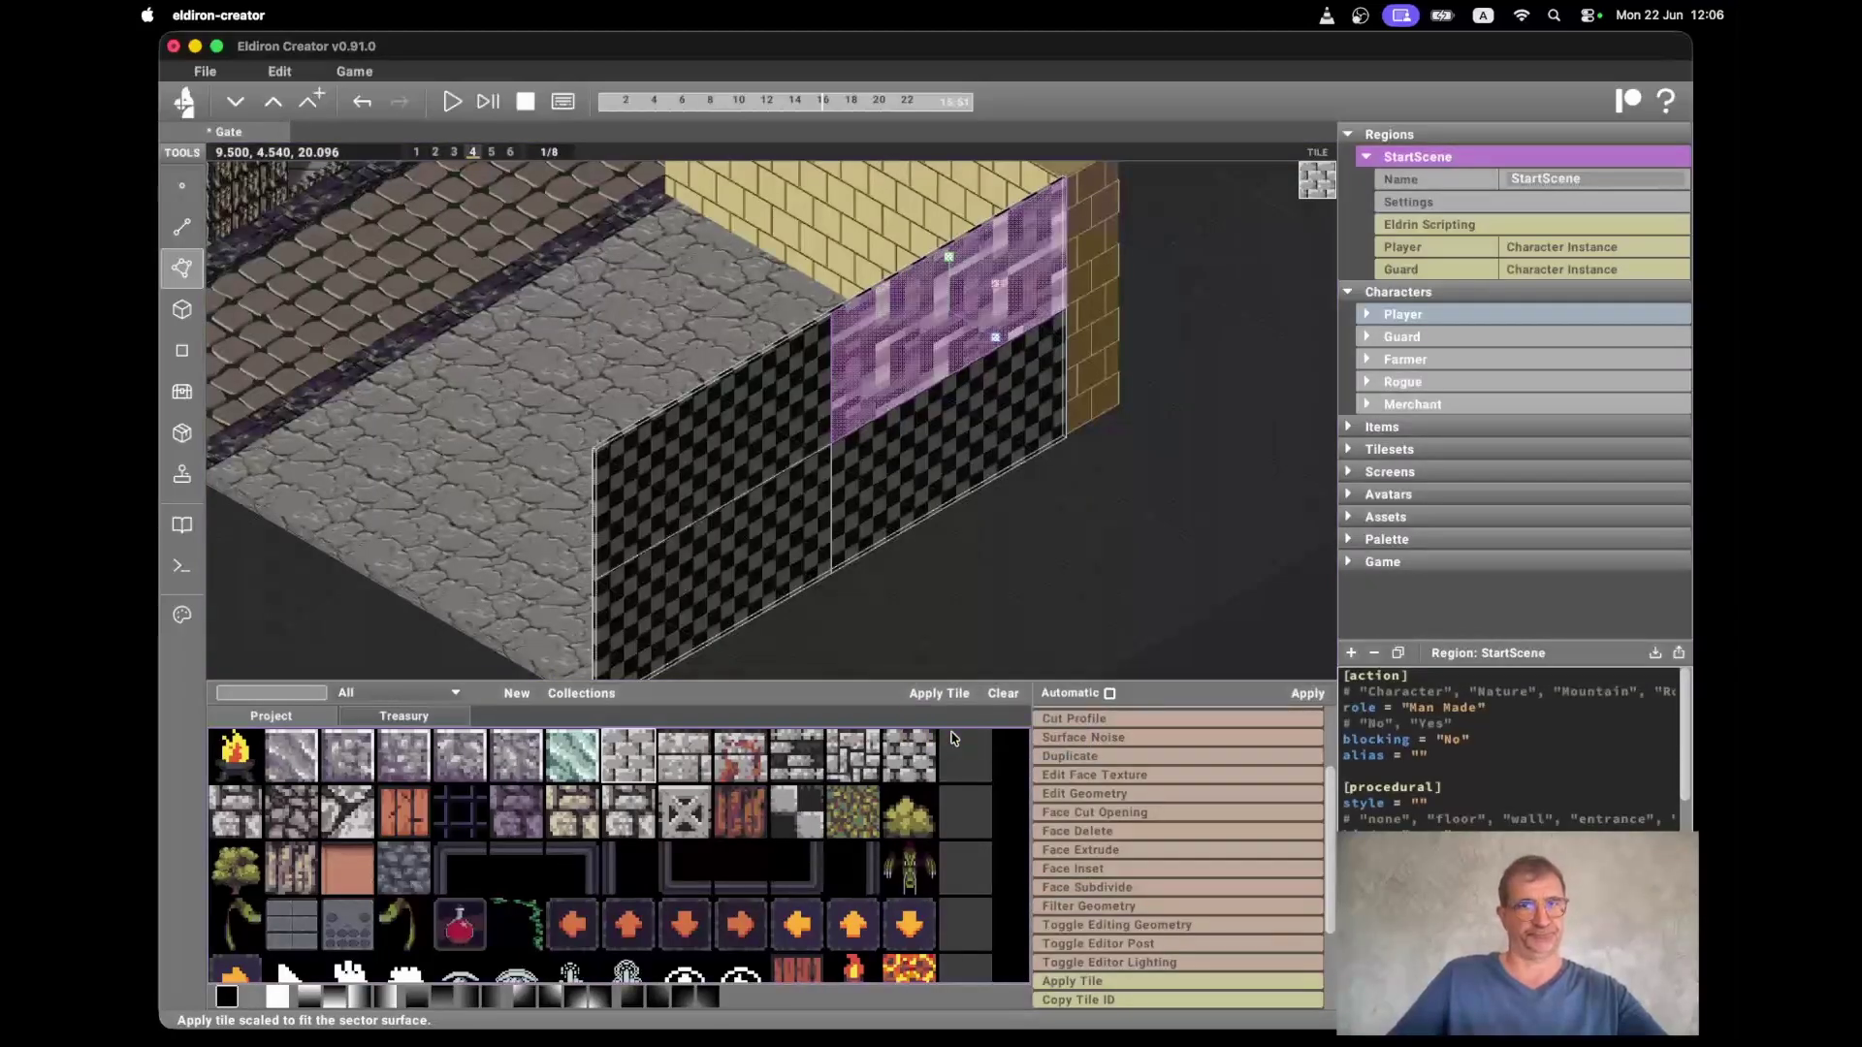
Undo the tile application and the face subdivision
{"action": "key", "text": "super+z"}
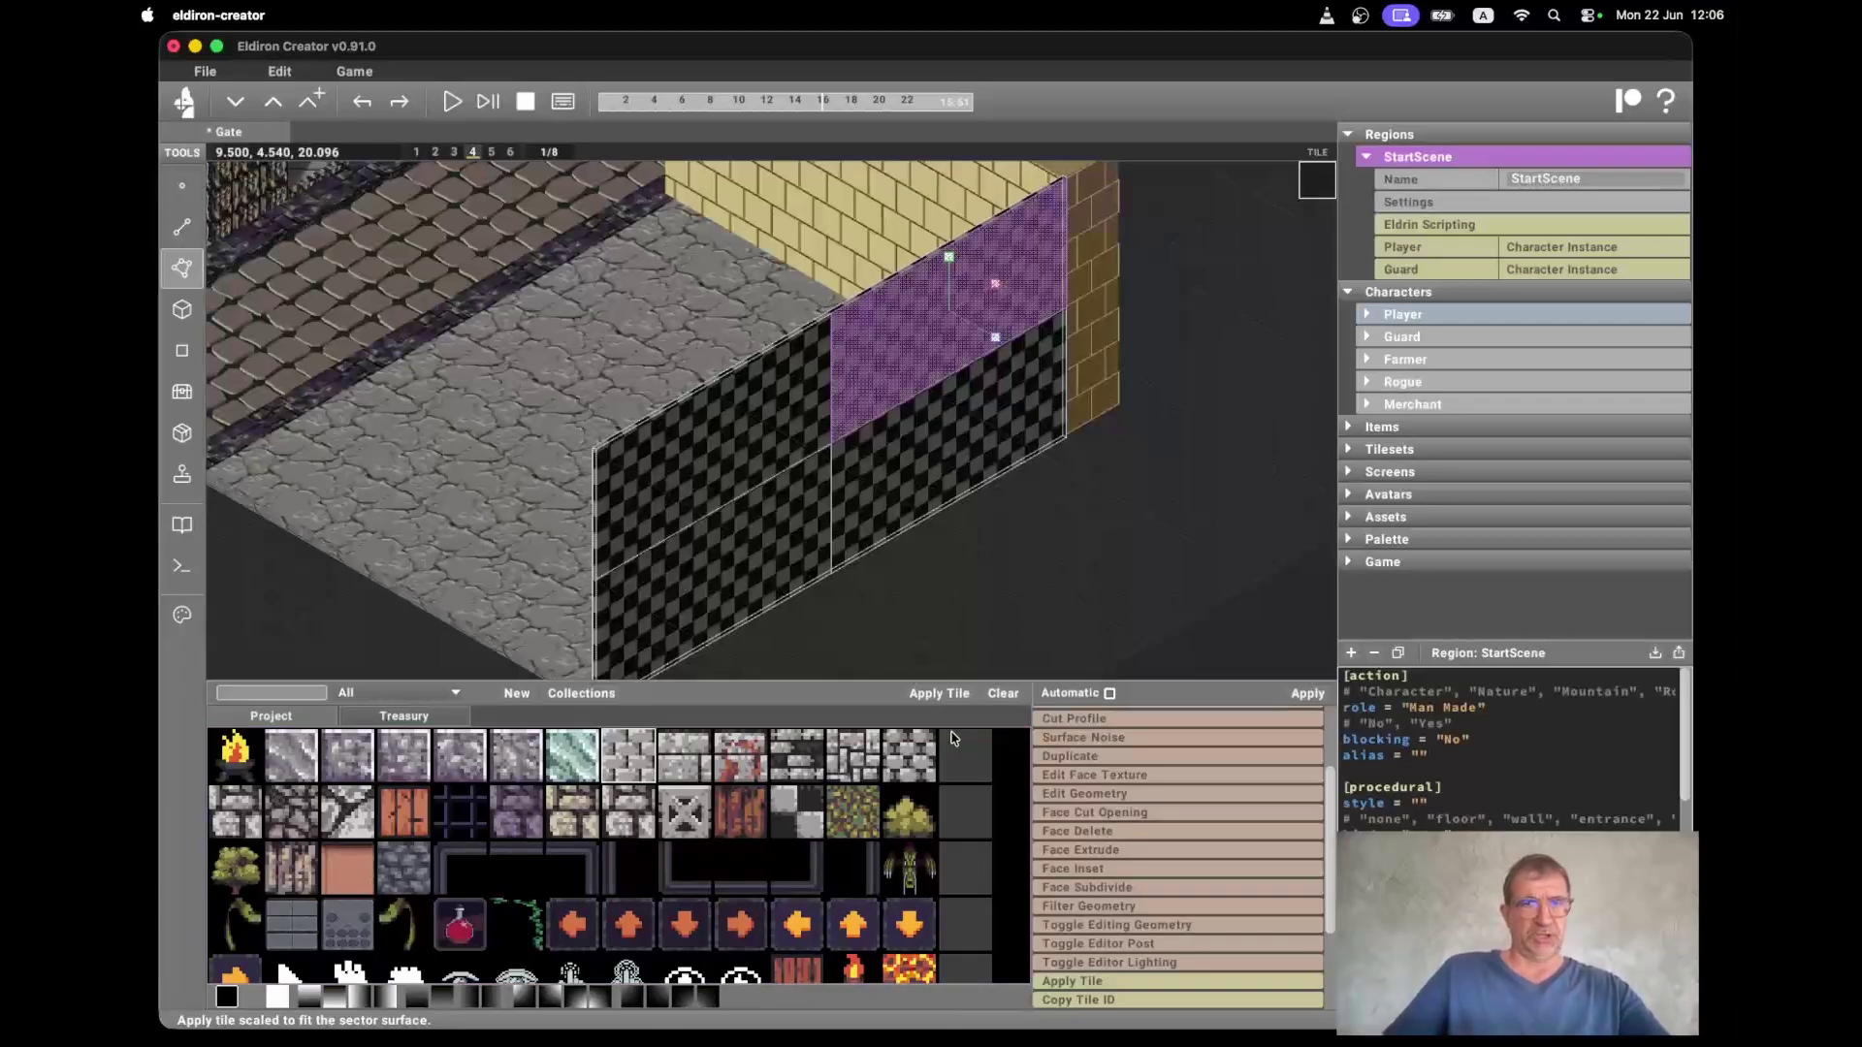
{"action": "key", "text": "super+z"}
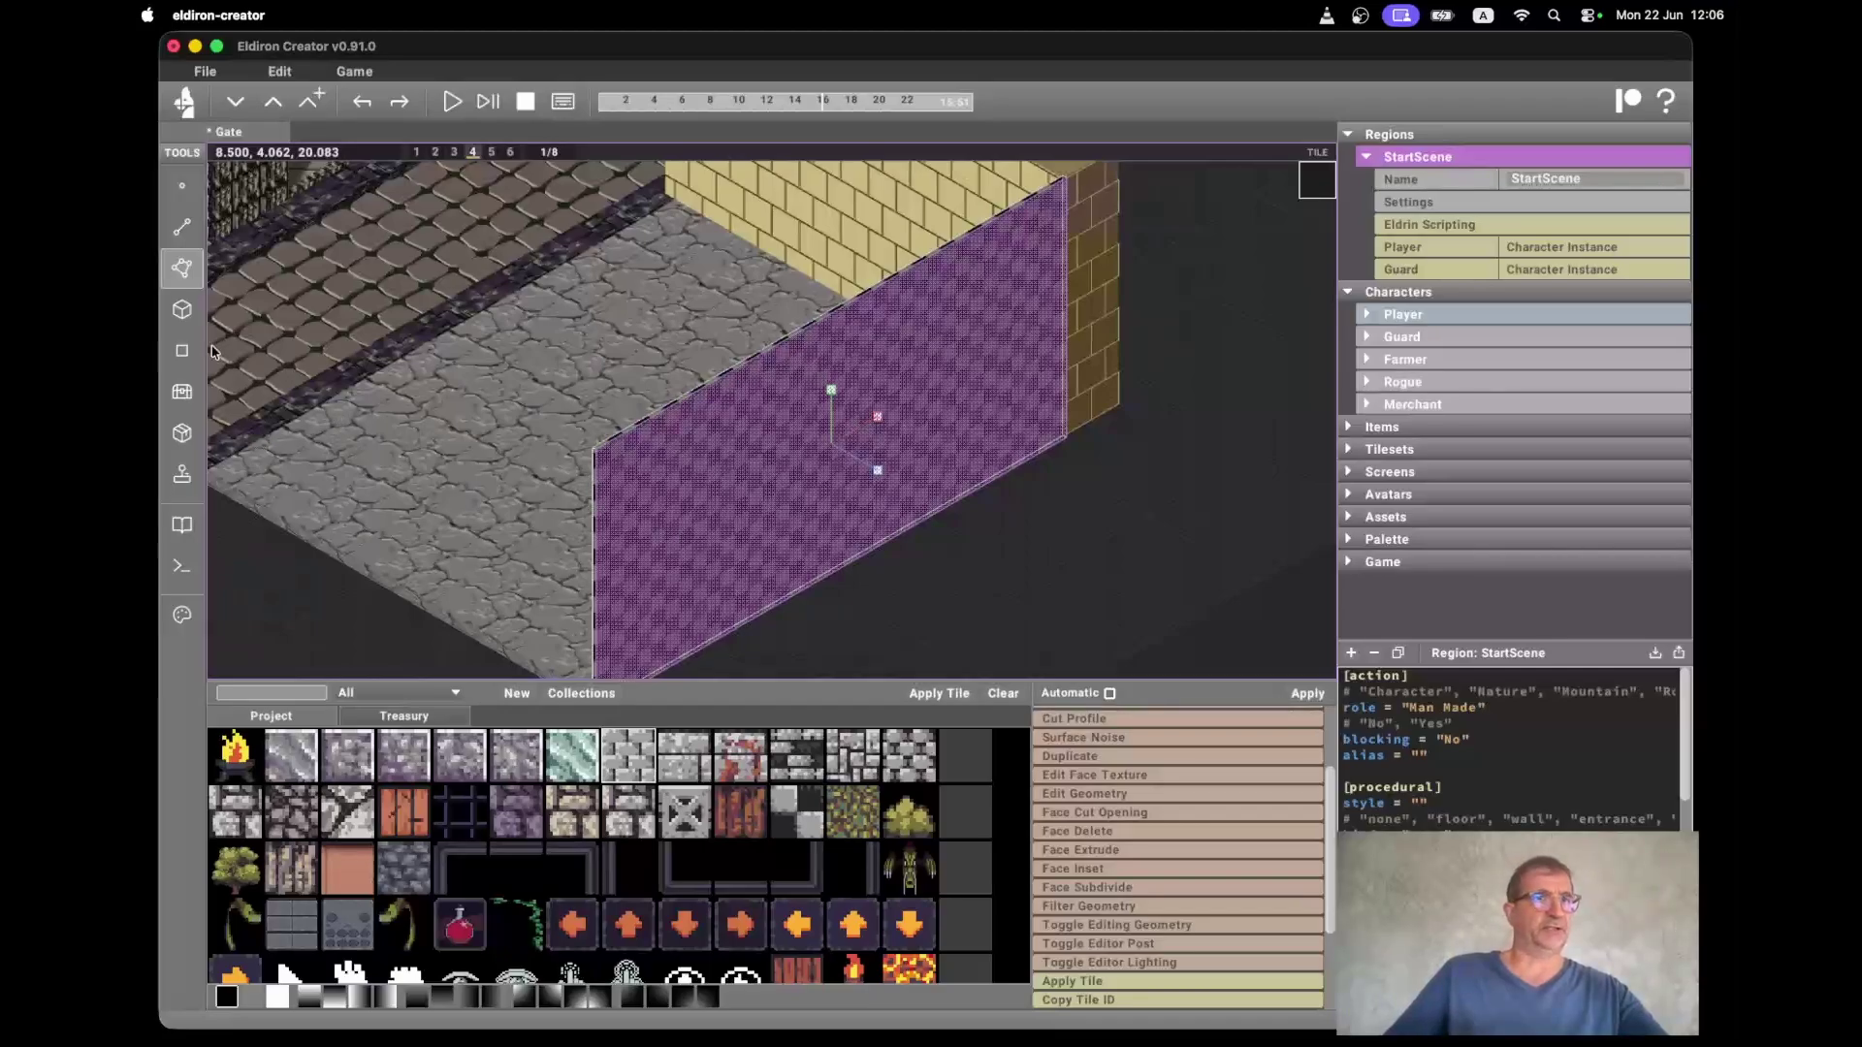
Stretch the box's depth outward from the stone floor until its centre is at about z 22.25
{"action": "left_click", "coordinate": [183, 312]}
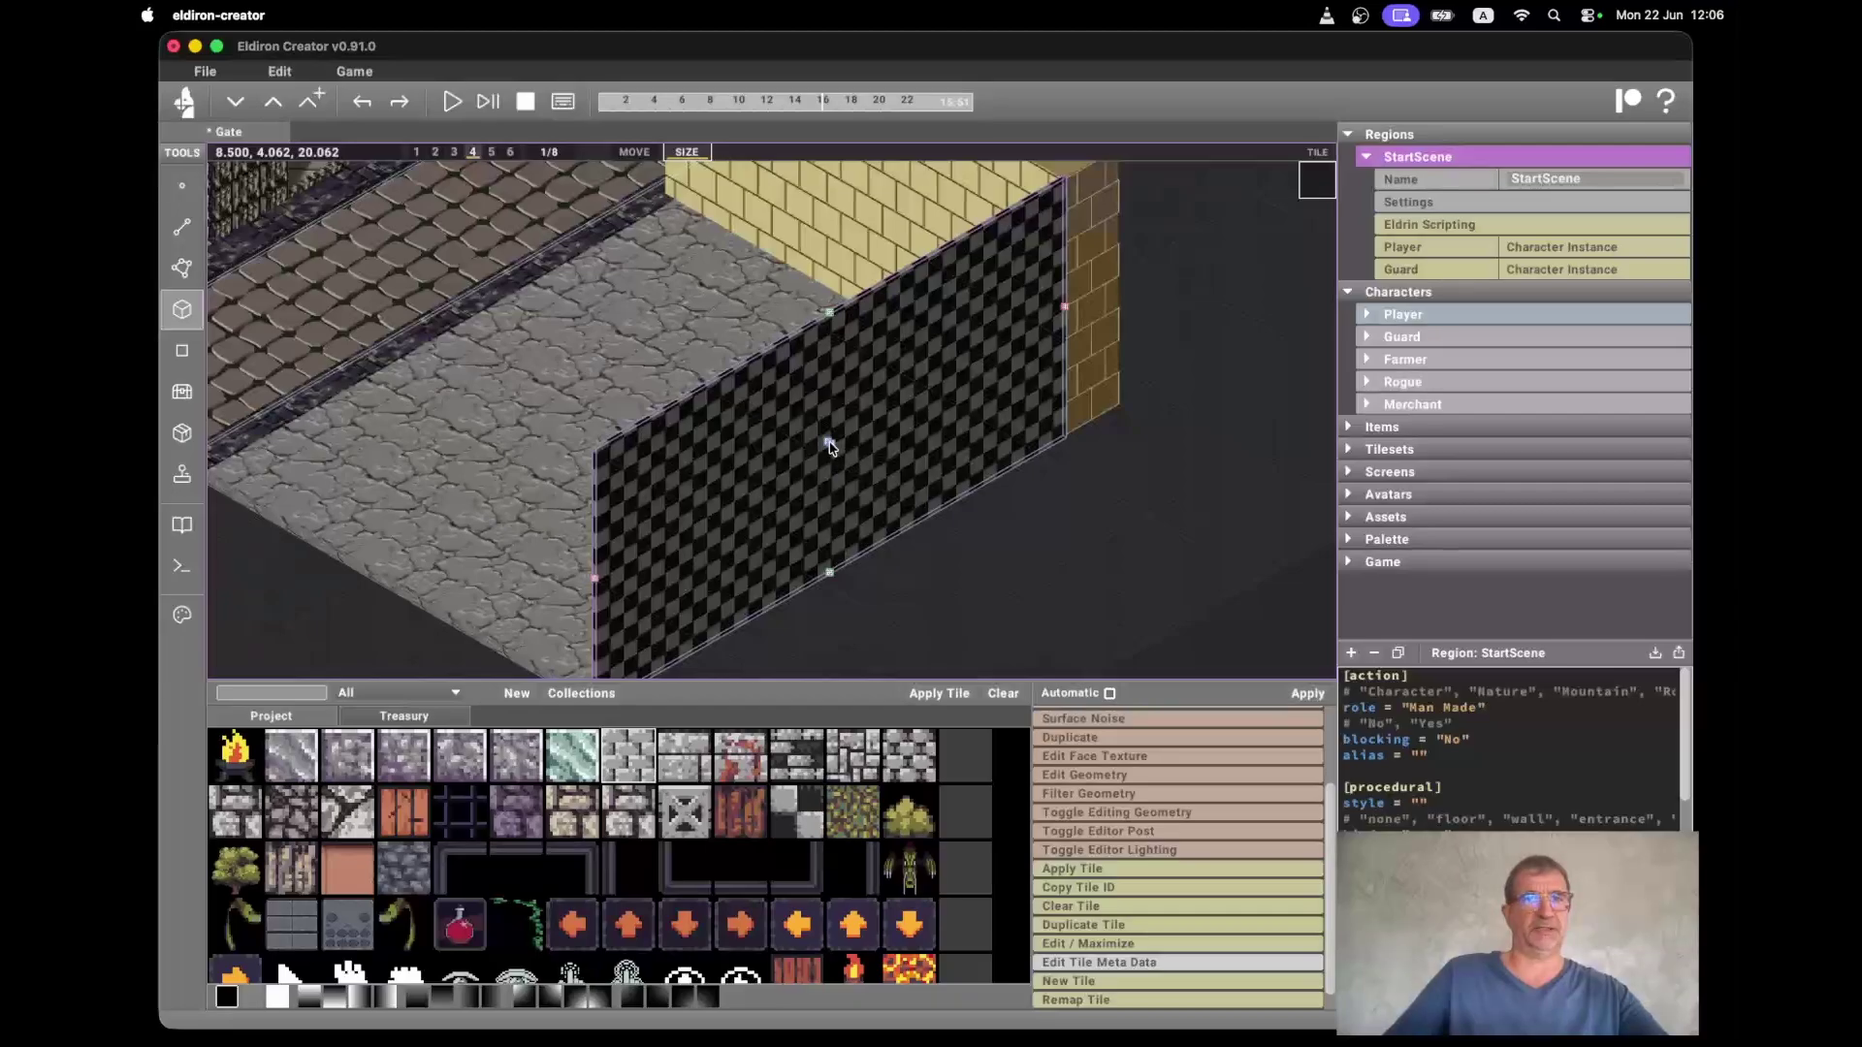
{"action": "left_click_drag", "start_coordinate": [829, 442], "coordinate": [963, 503]}
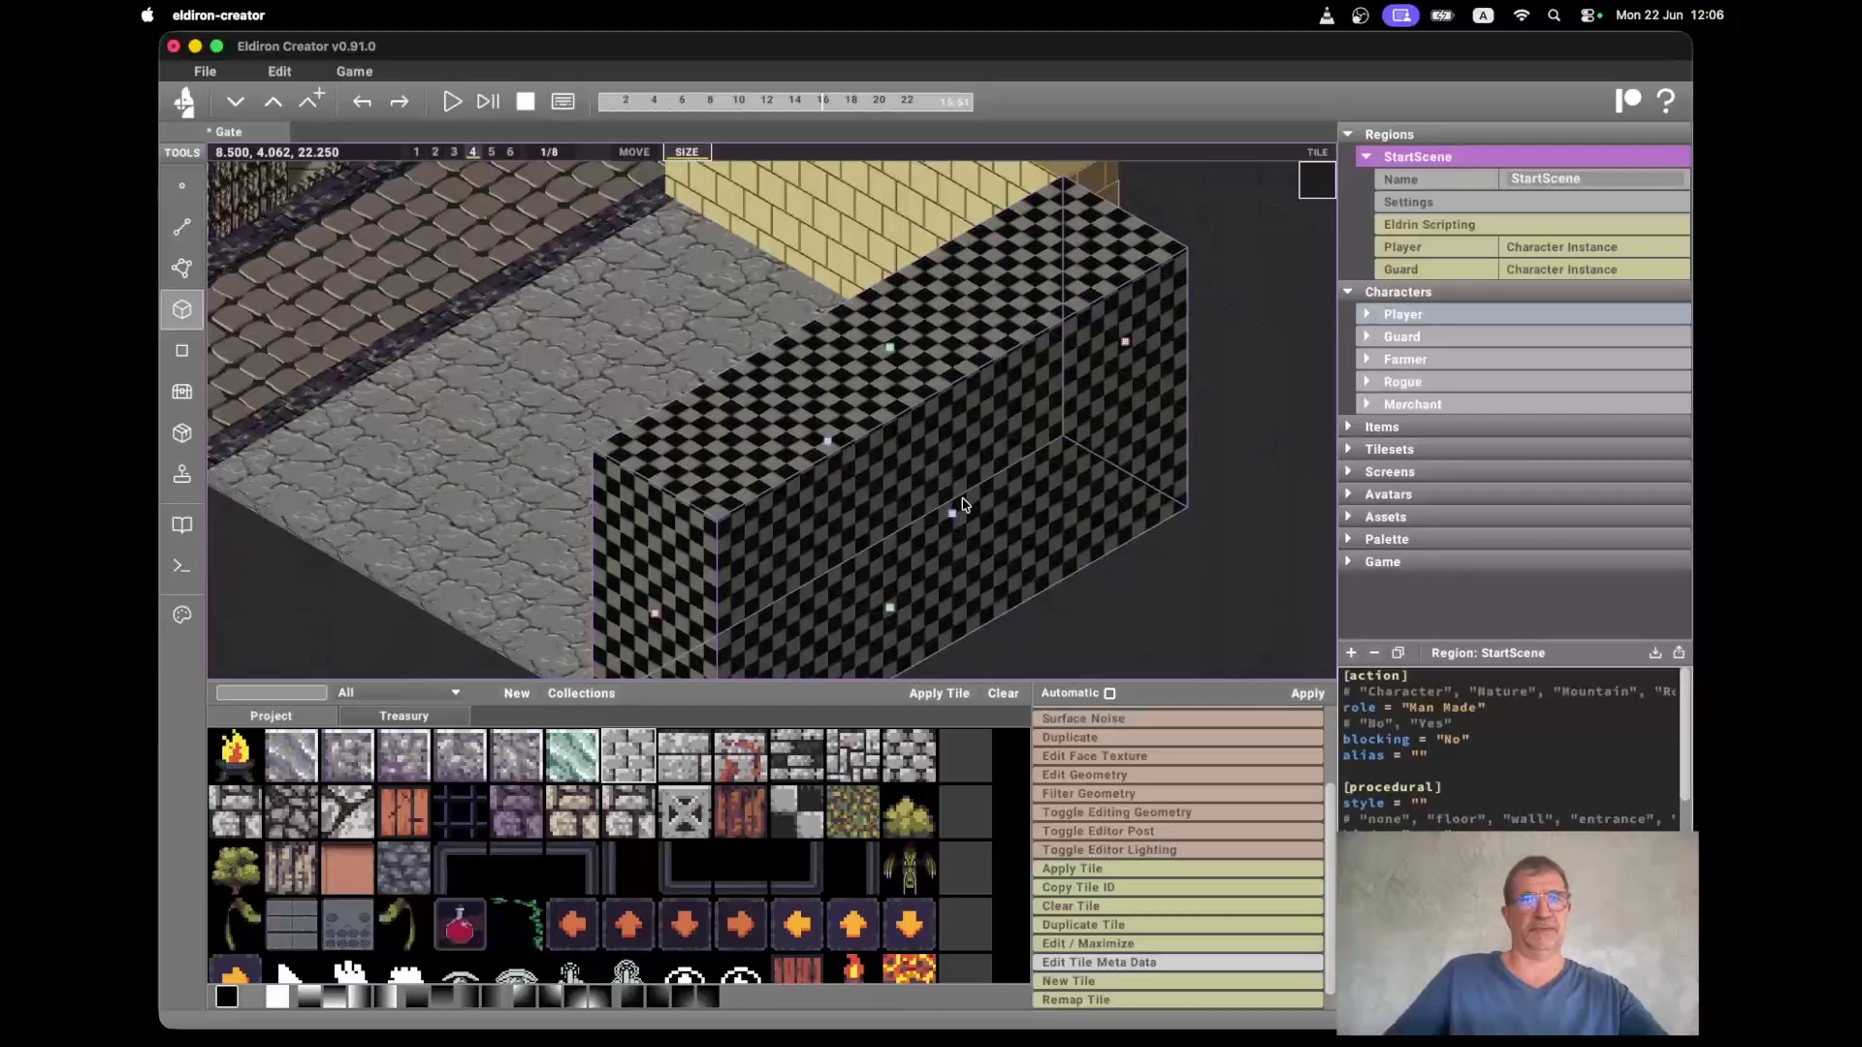
{"action": "scroll", "coordinate": [963, 503], "scroll_direction": "down", "scroll_amount": 5}
Cut stairs into the box from its top face and adjacent narrow end face, with step height 0.125 and landing 0.0
{"action": "key", "text": "e"}
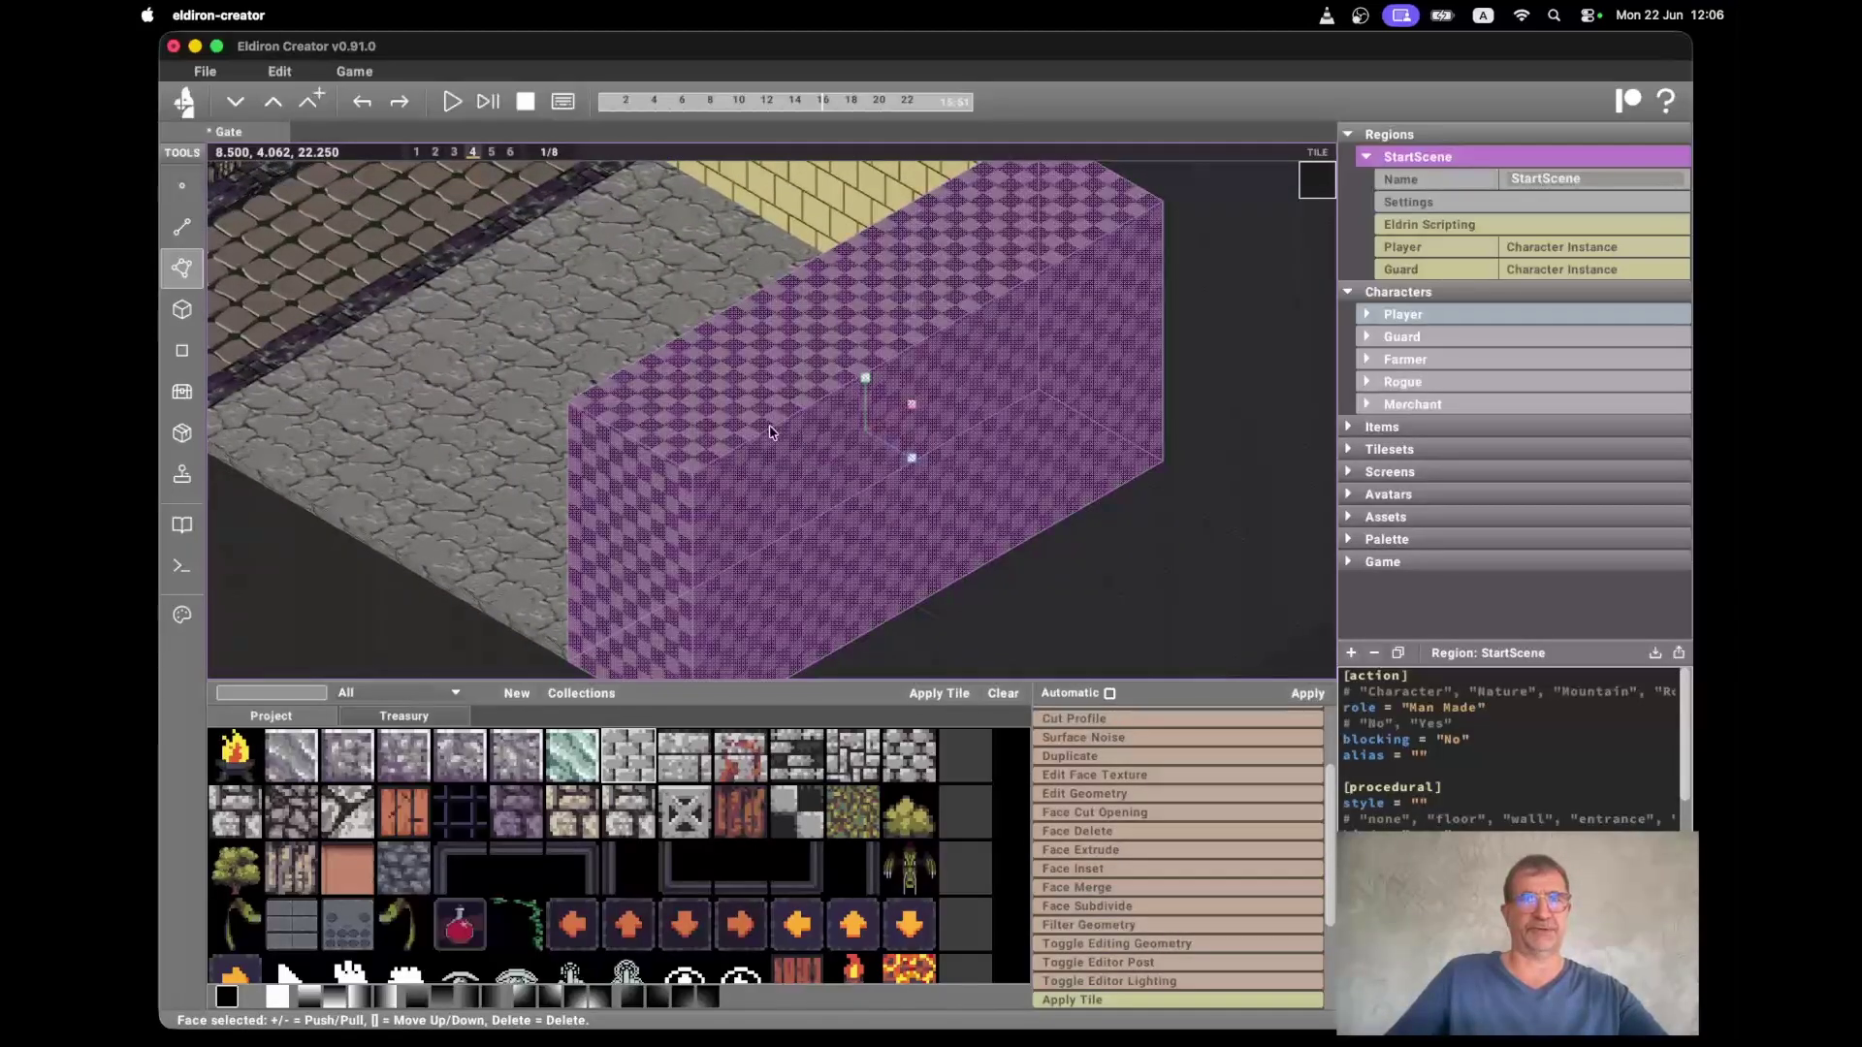
{"action": "left_click", "coordinate": [754, 422]}
{"action": "left_click", "coordinate": [661, 563], "text": "shift"}
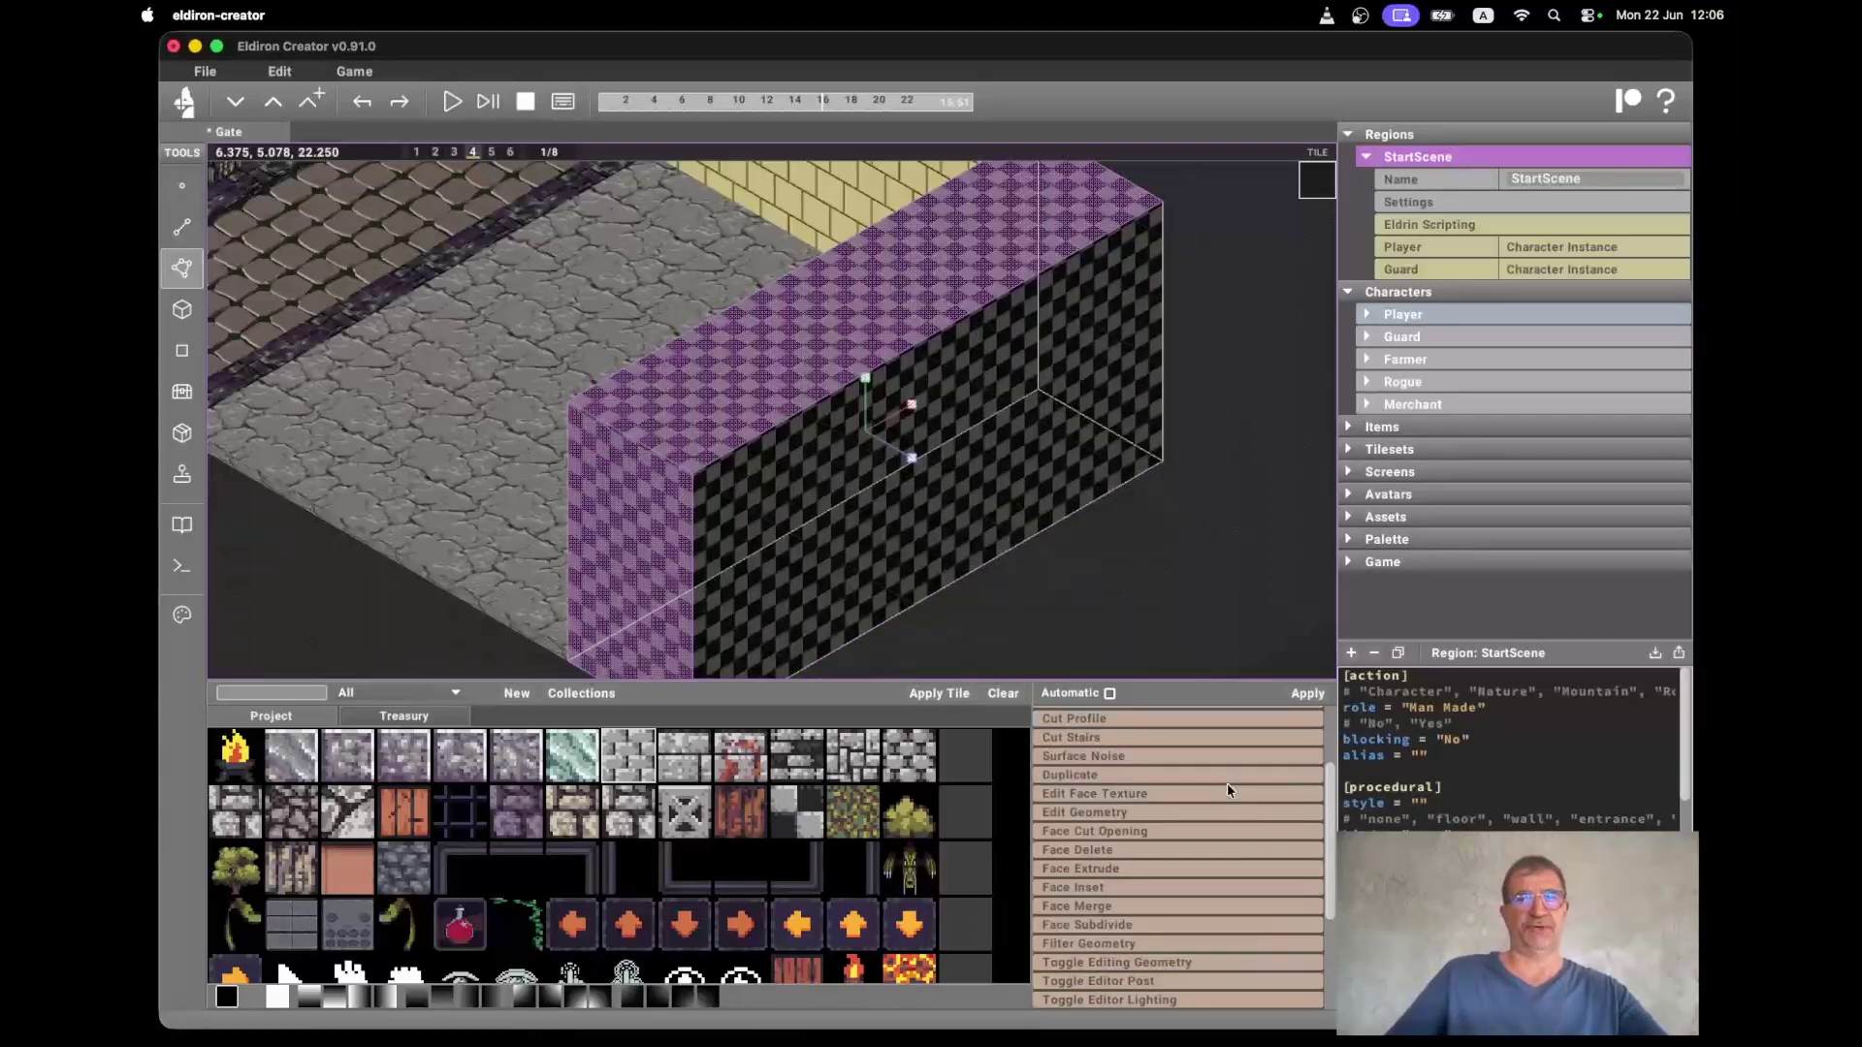
{"action": "scroll", "coordinate": [1226, 782], "scroll_direction": "up", "scroll_amount": 3}
{"action": "left_click", "coordinate": [1200, 846]}
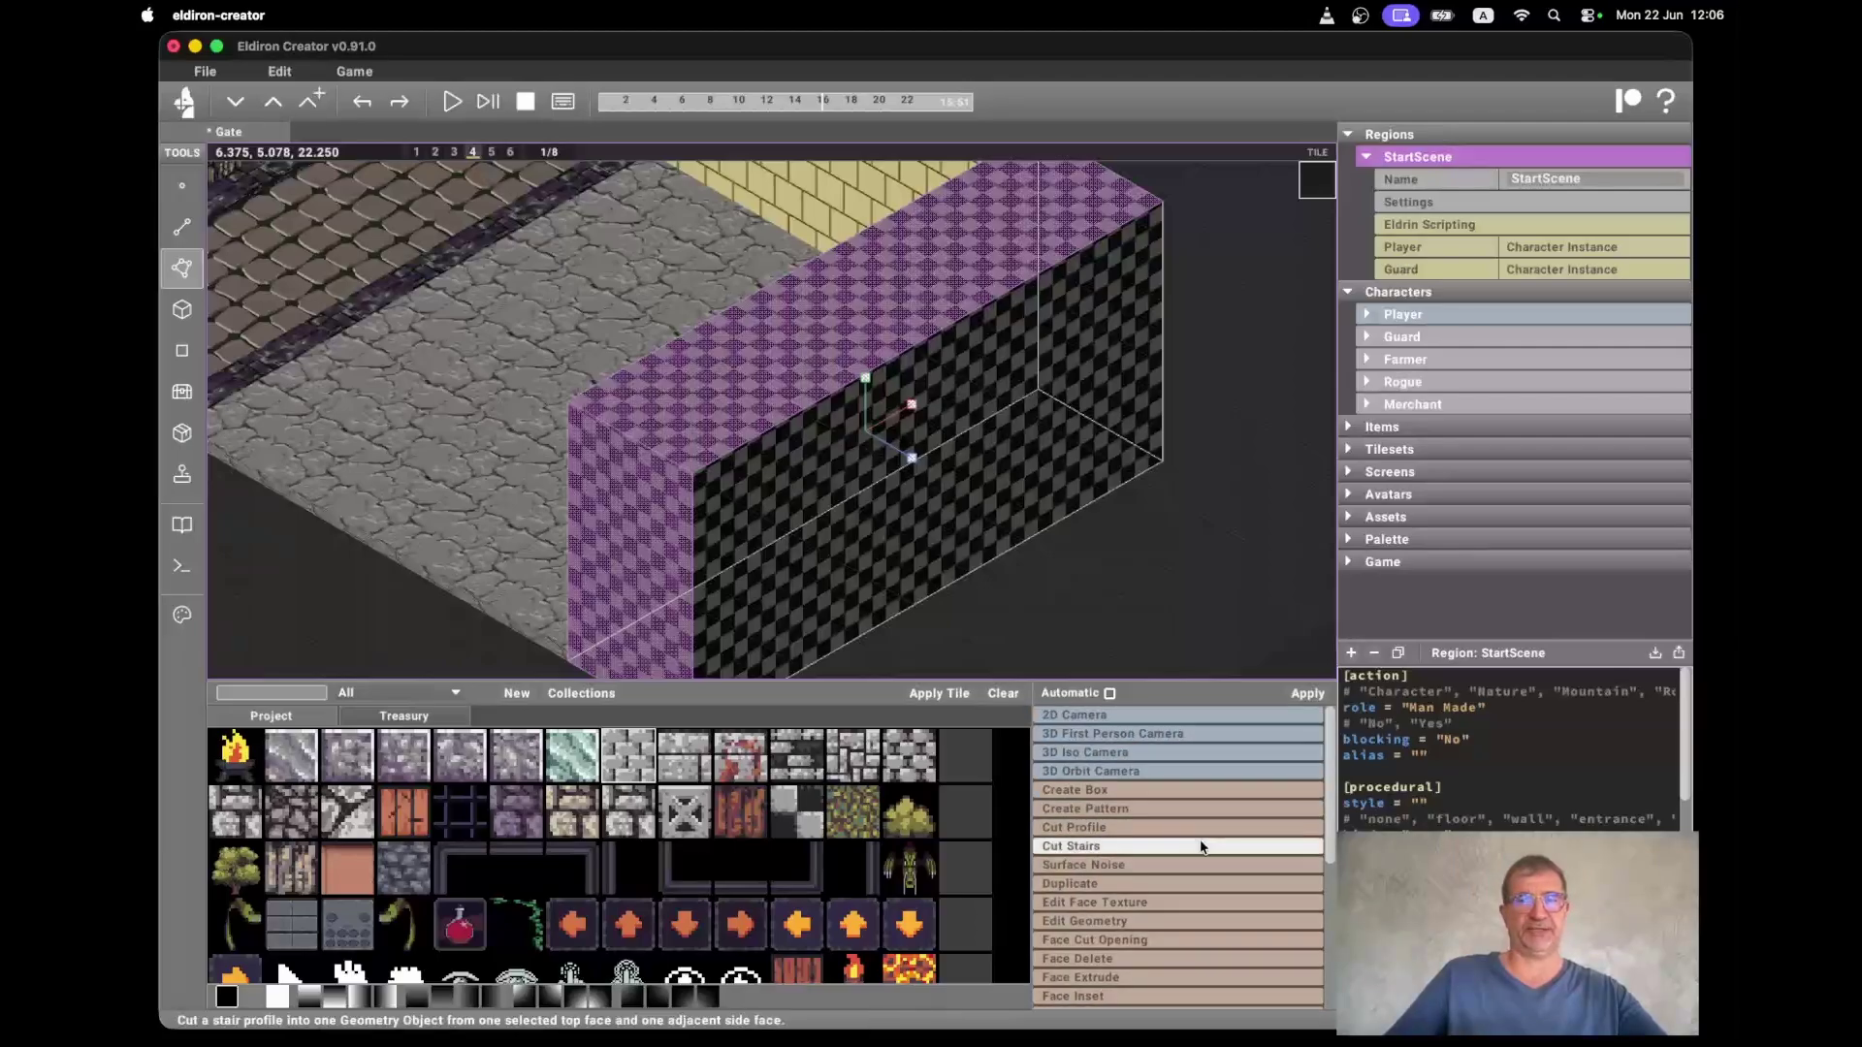
{"action": "left_click", "coordinate": [1201, 846]}
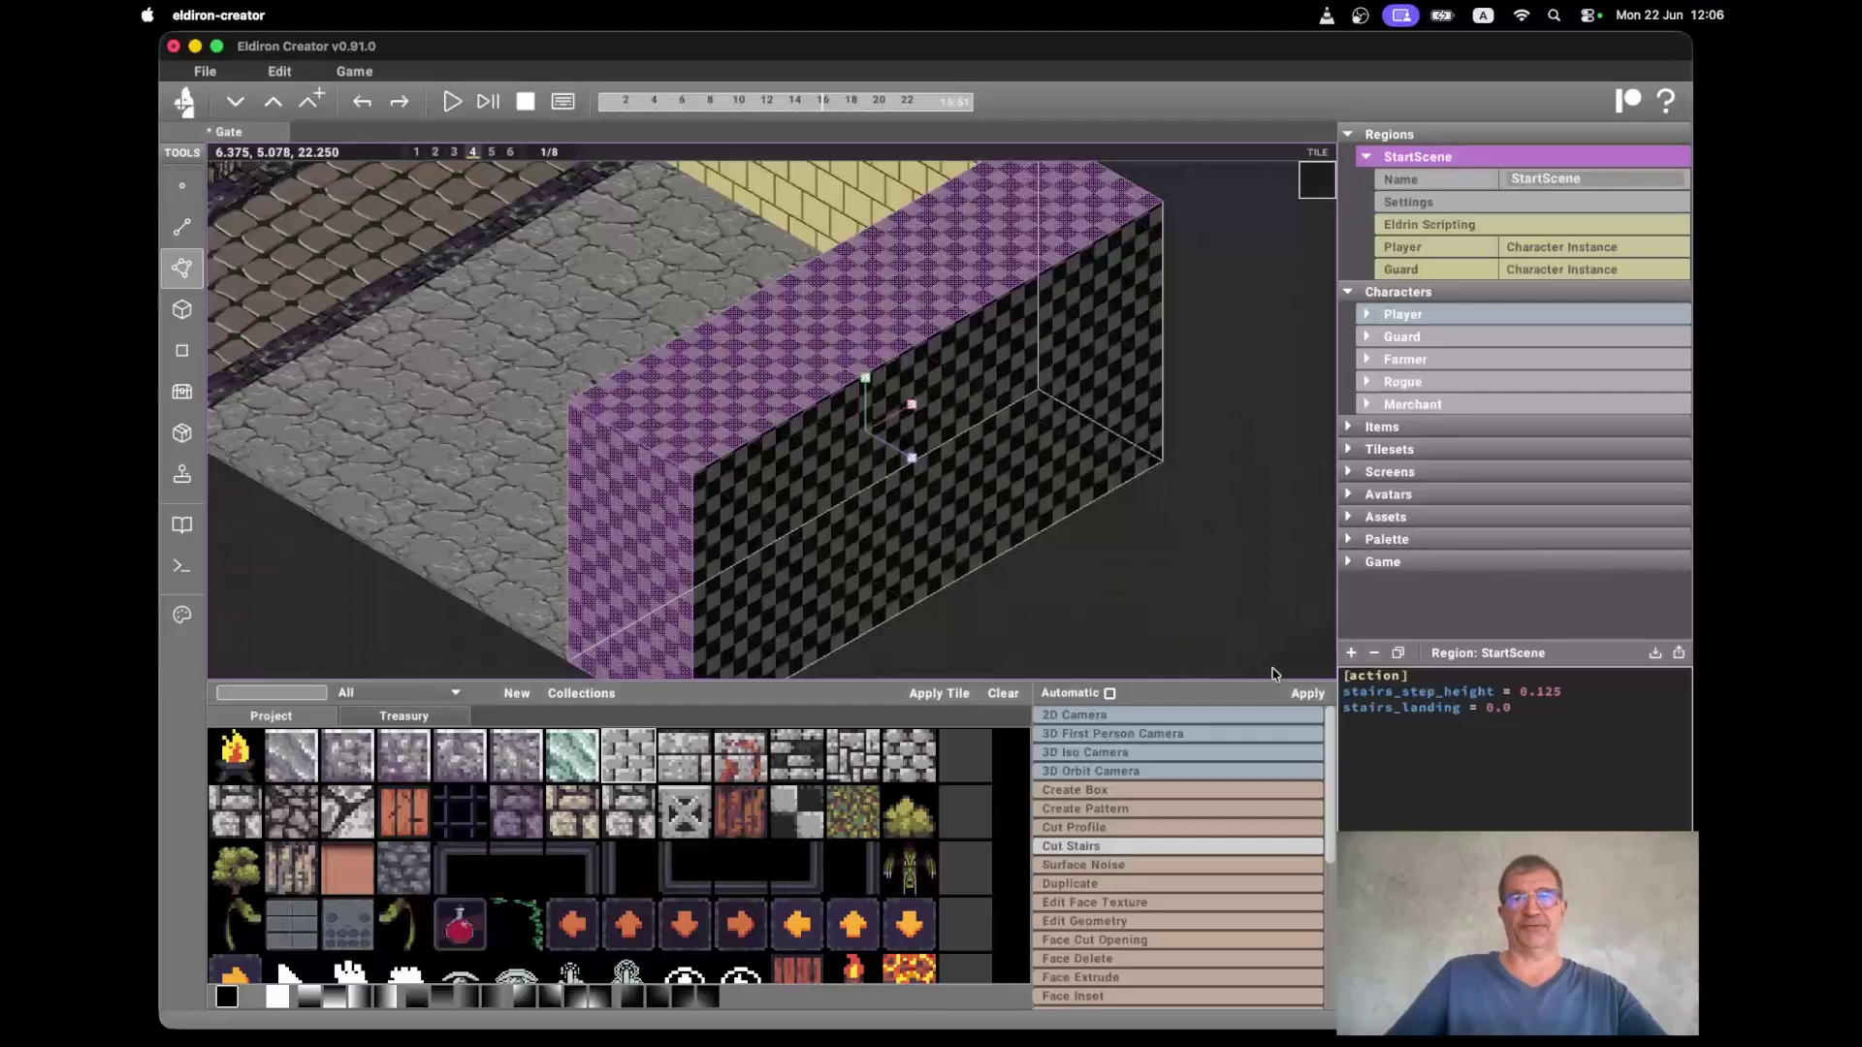
{"action": "left_click", "coordinate": [1303, 695]}
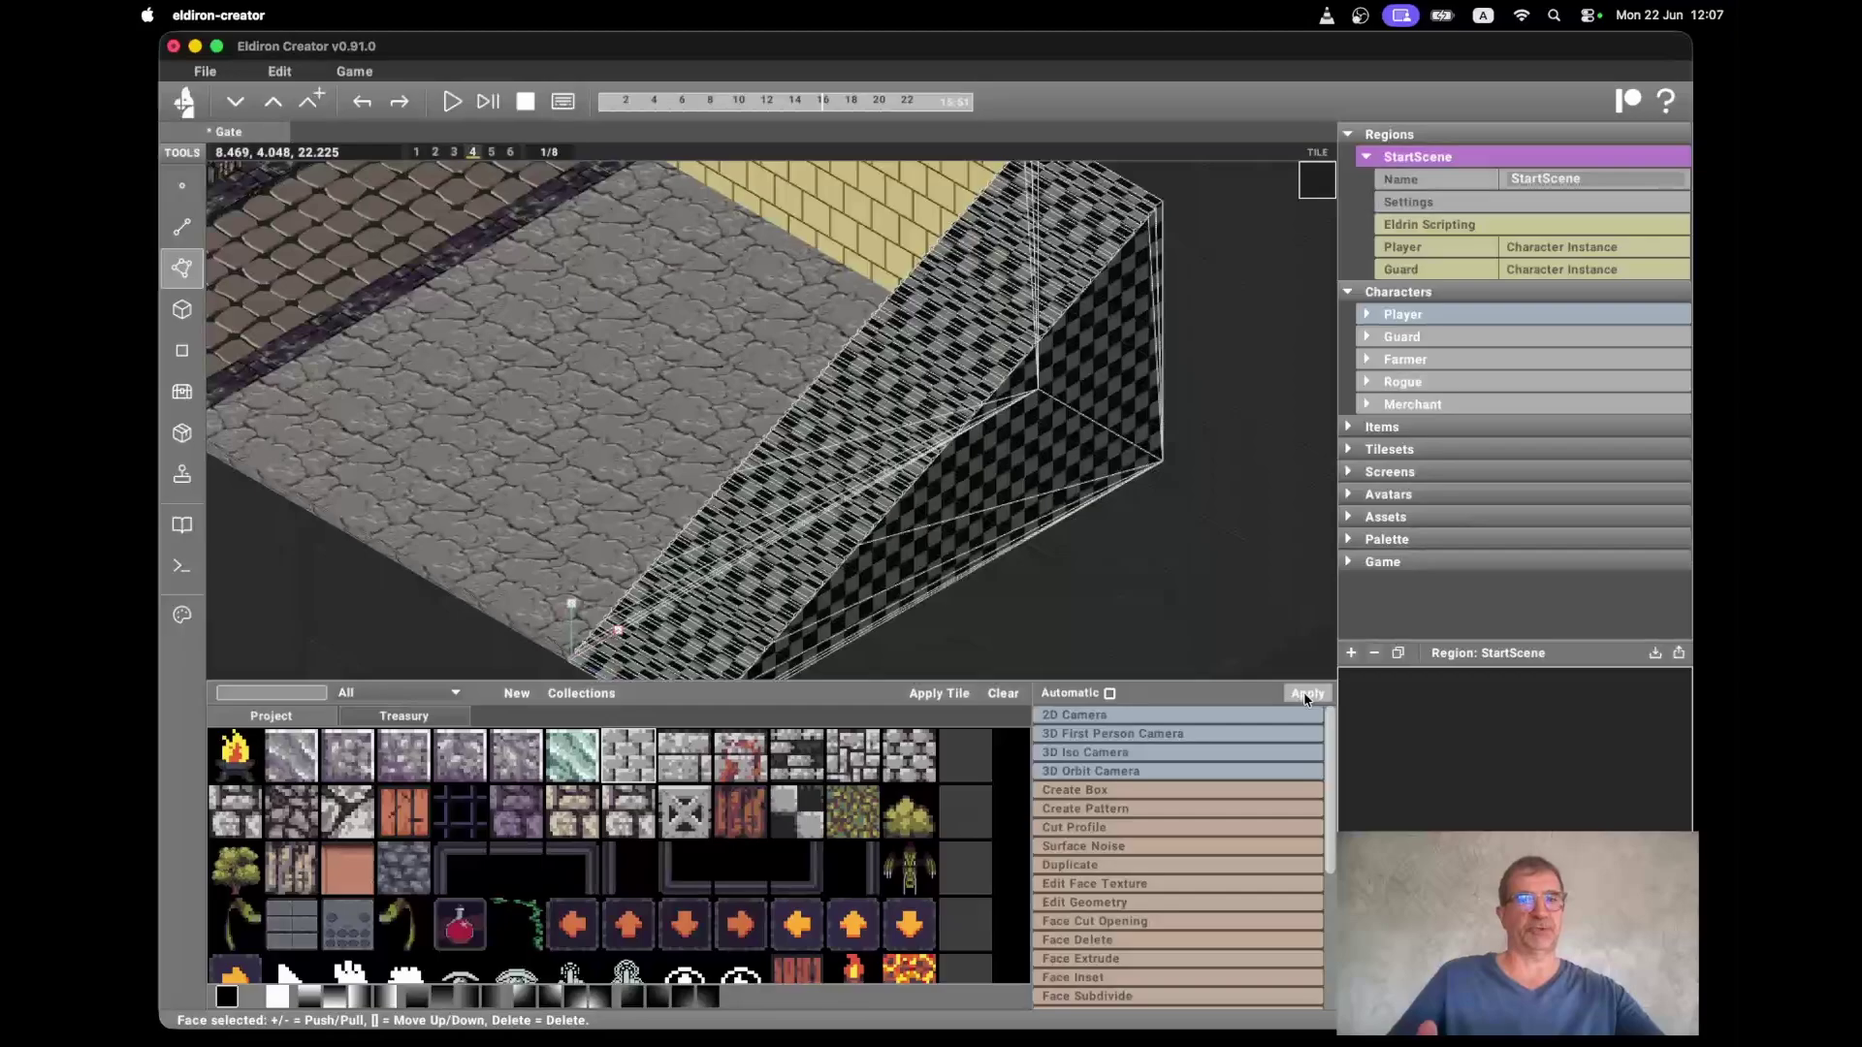
{"action": "left_click", "coordinate": [1303, 690]}
Undo the stair cut and the preceding depth stretch of the box
{"action": "key", "text": "super+z"}
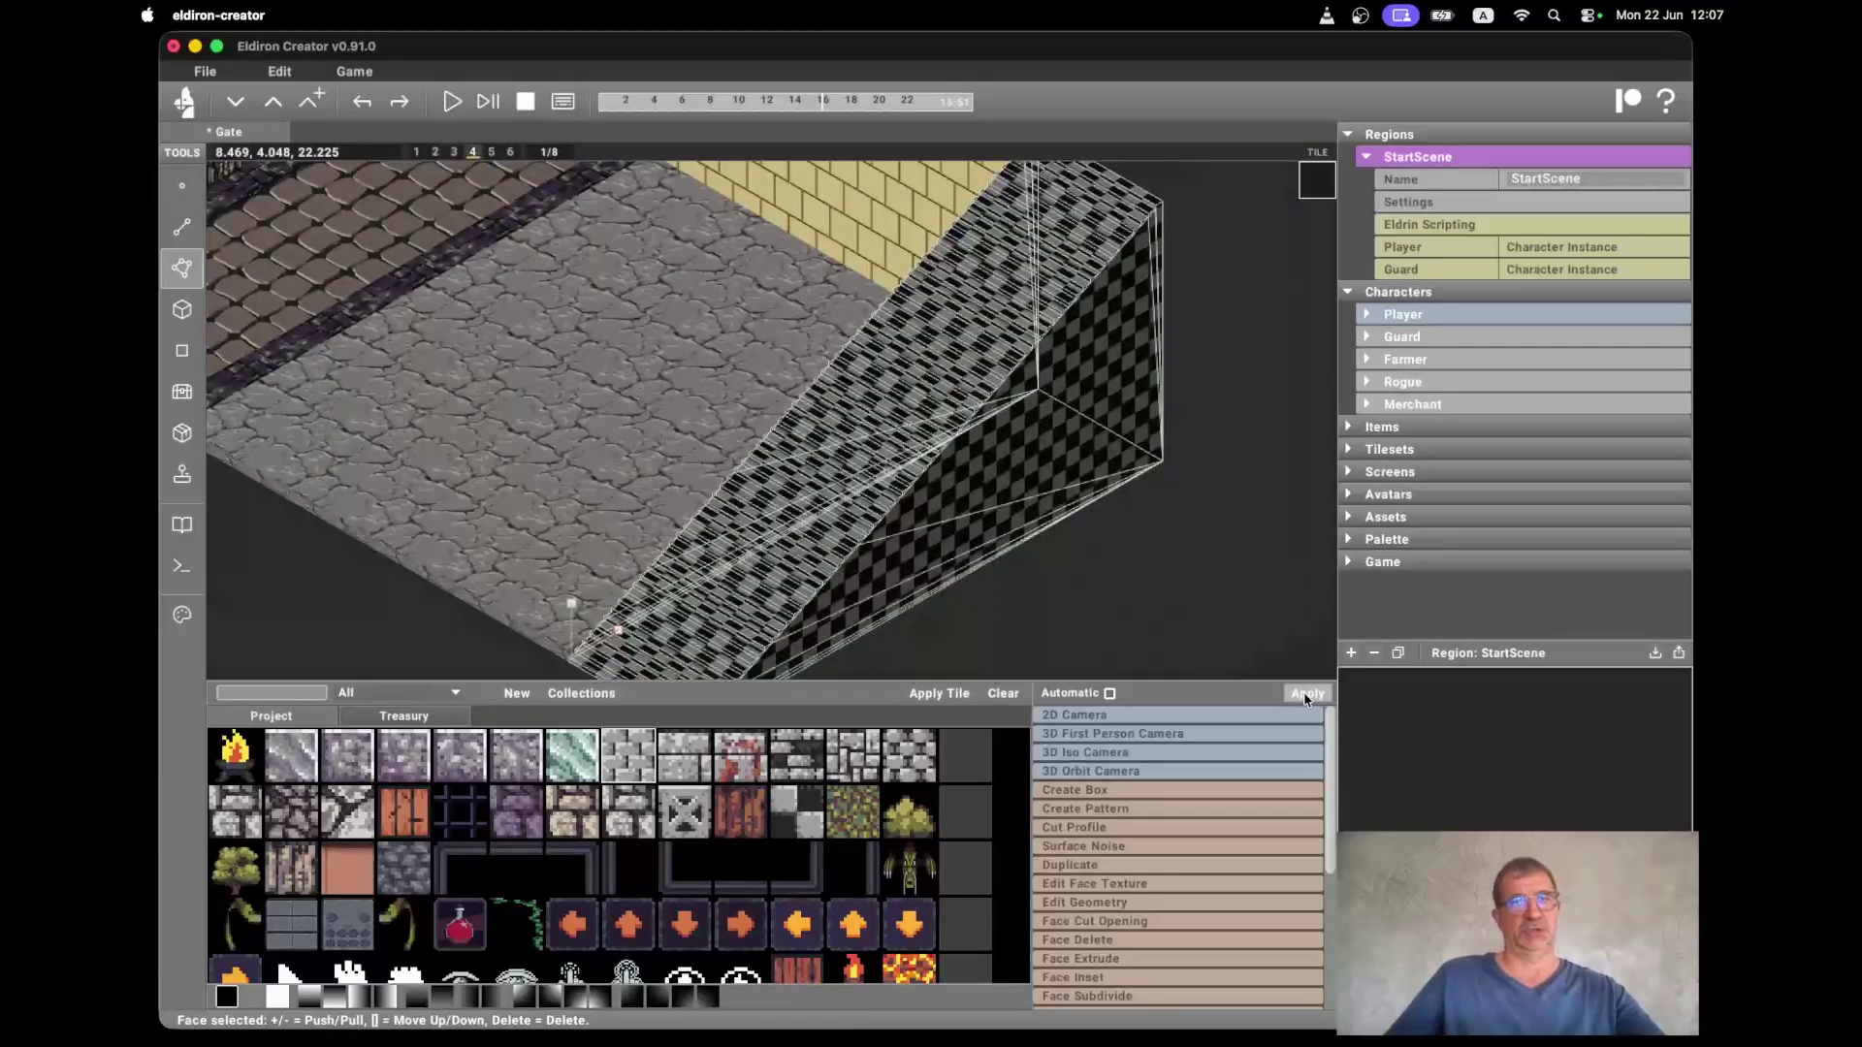
{"action": "key", "text": "super+z"}
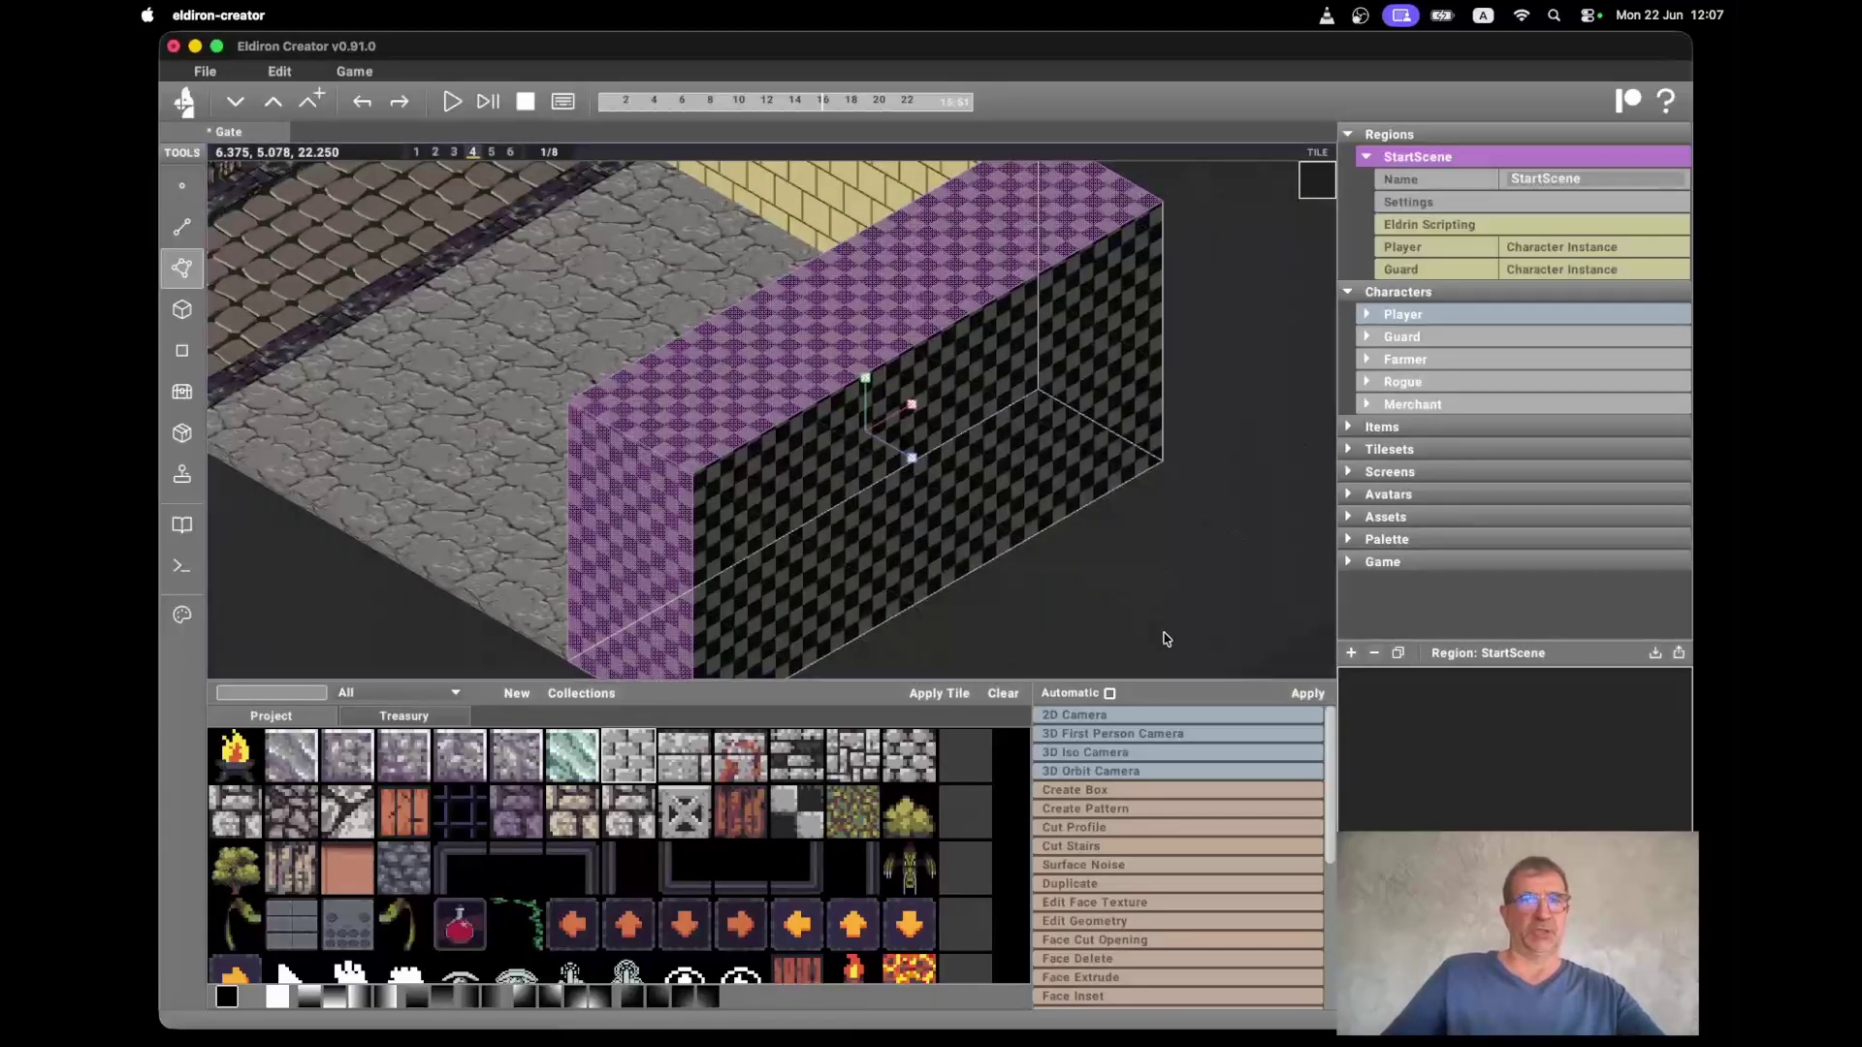
{"action": "key", "text": "super+z"}
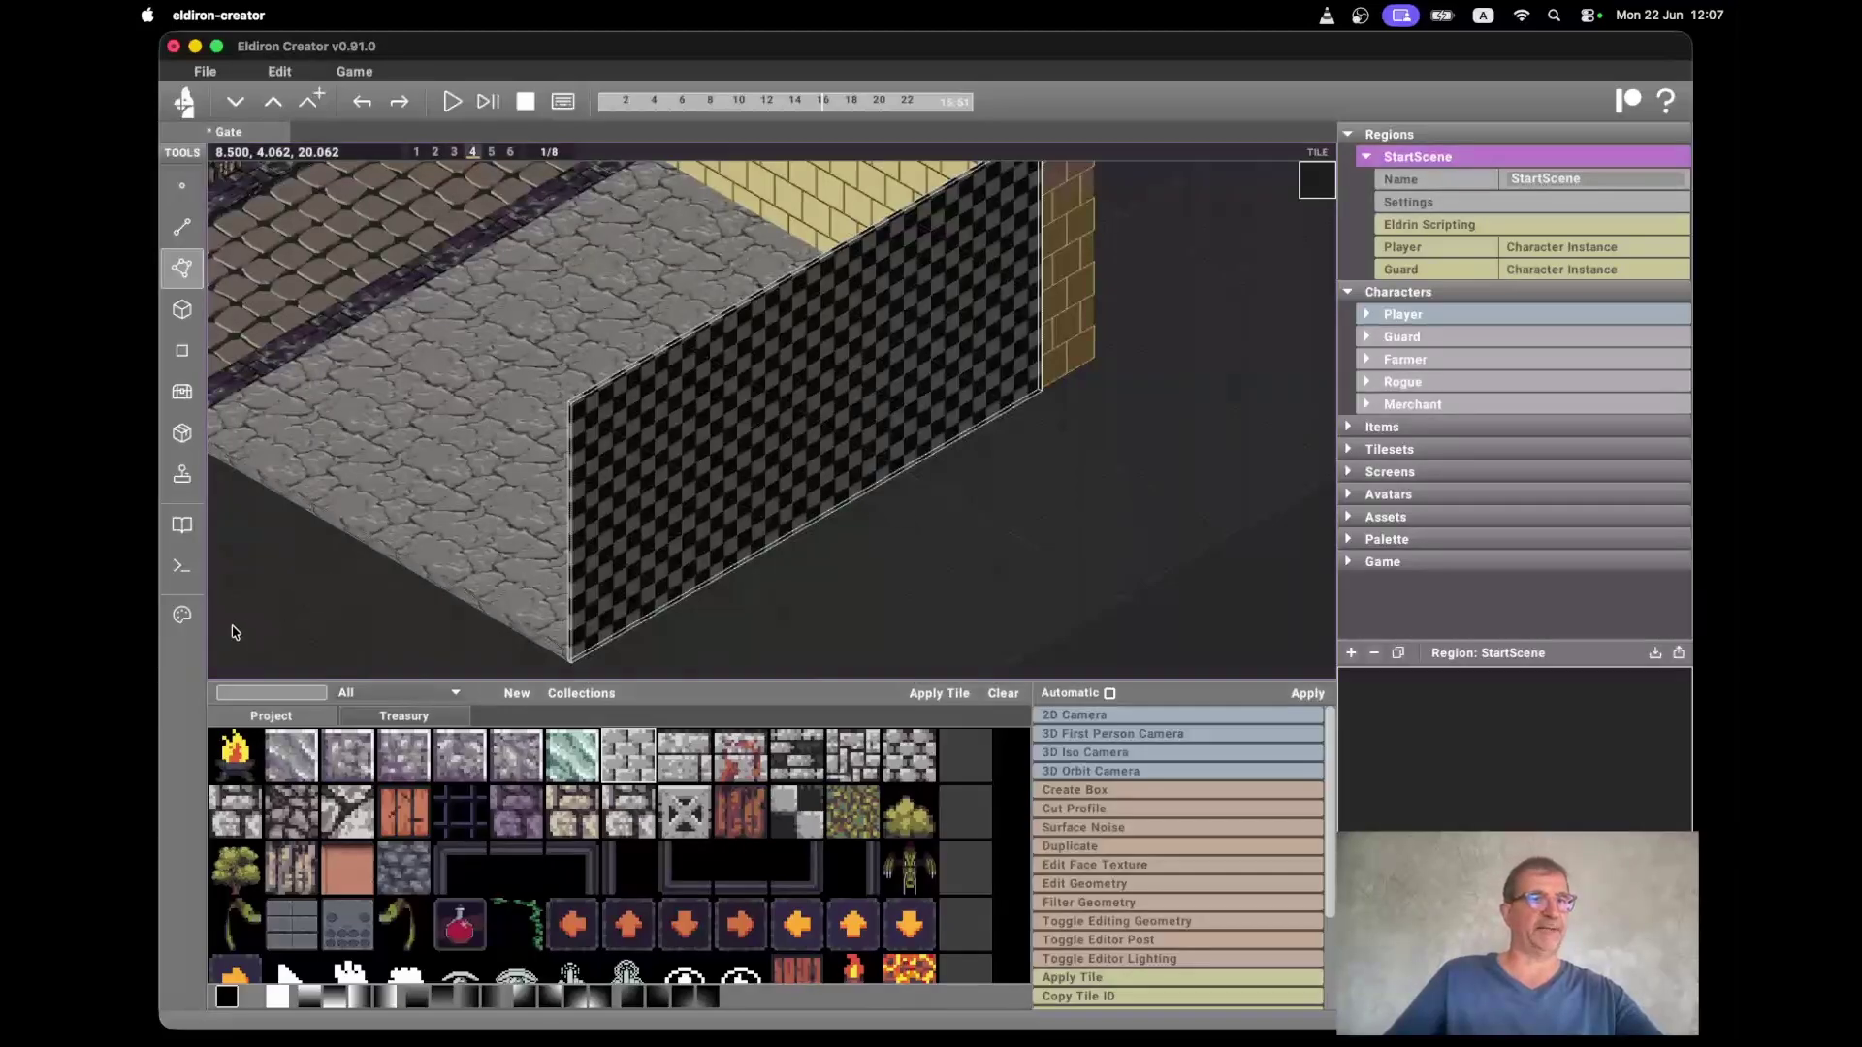
Apply the palette colour #FDD179 to the thin box's large outer face
{"action": "left_click", "coordinate": [182, 615]}
{"action": "left_click", "coordinate": [728, 418]}
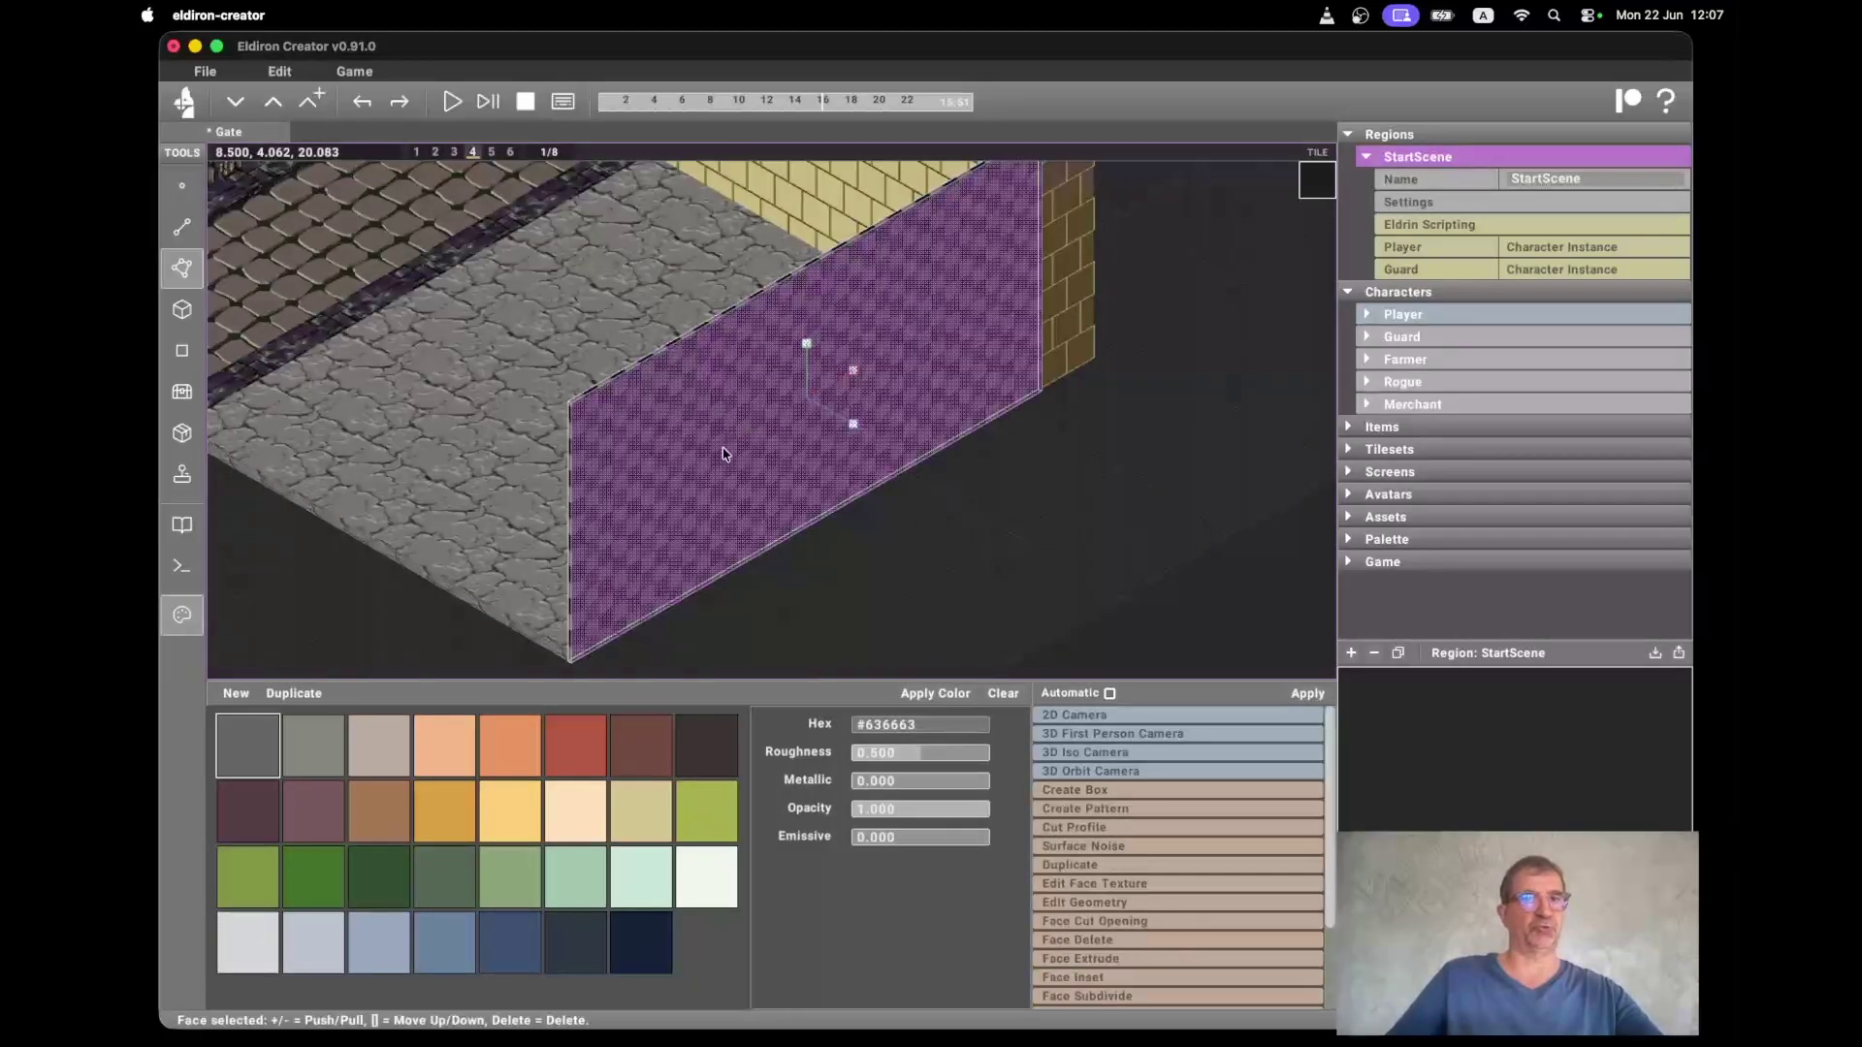
{"action": "left_click", "coordinate": [522, 805]}
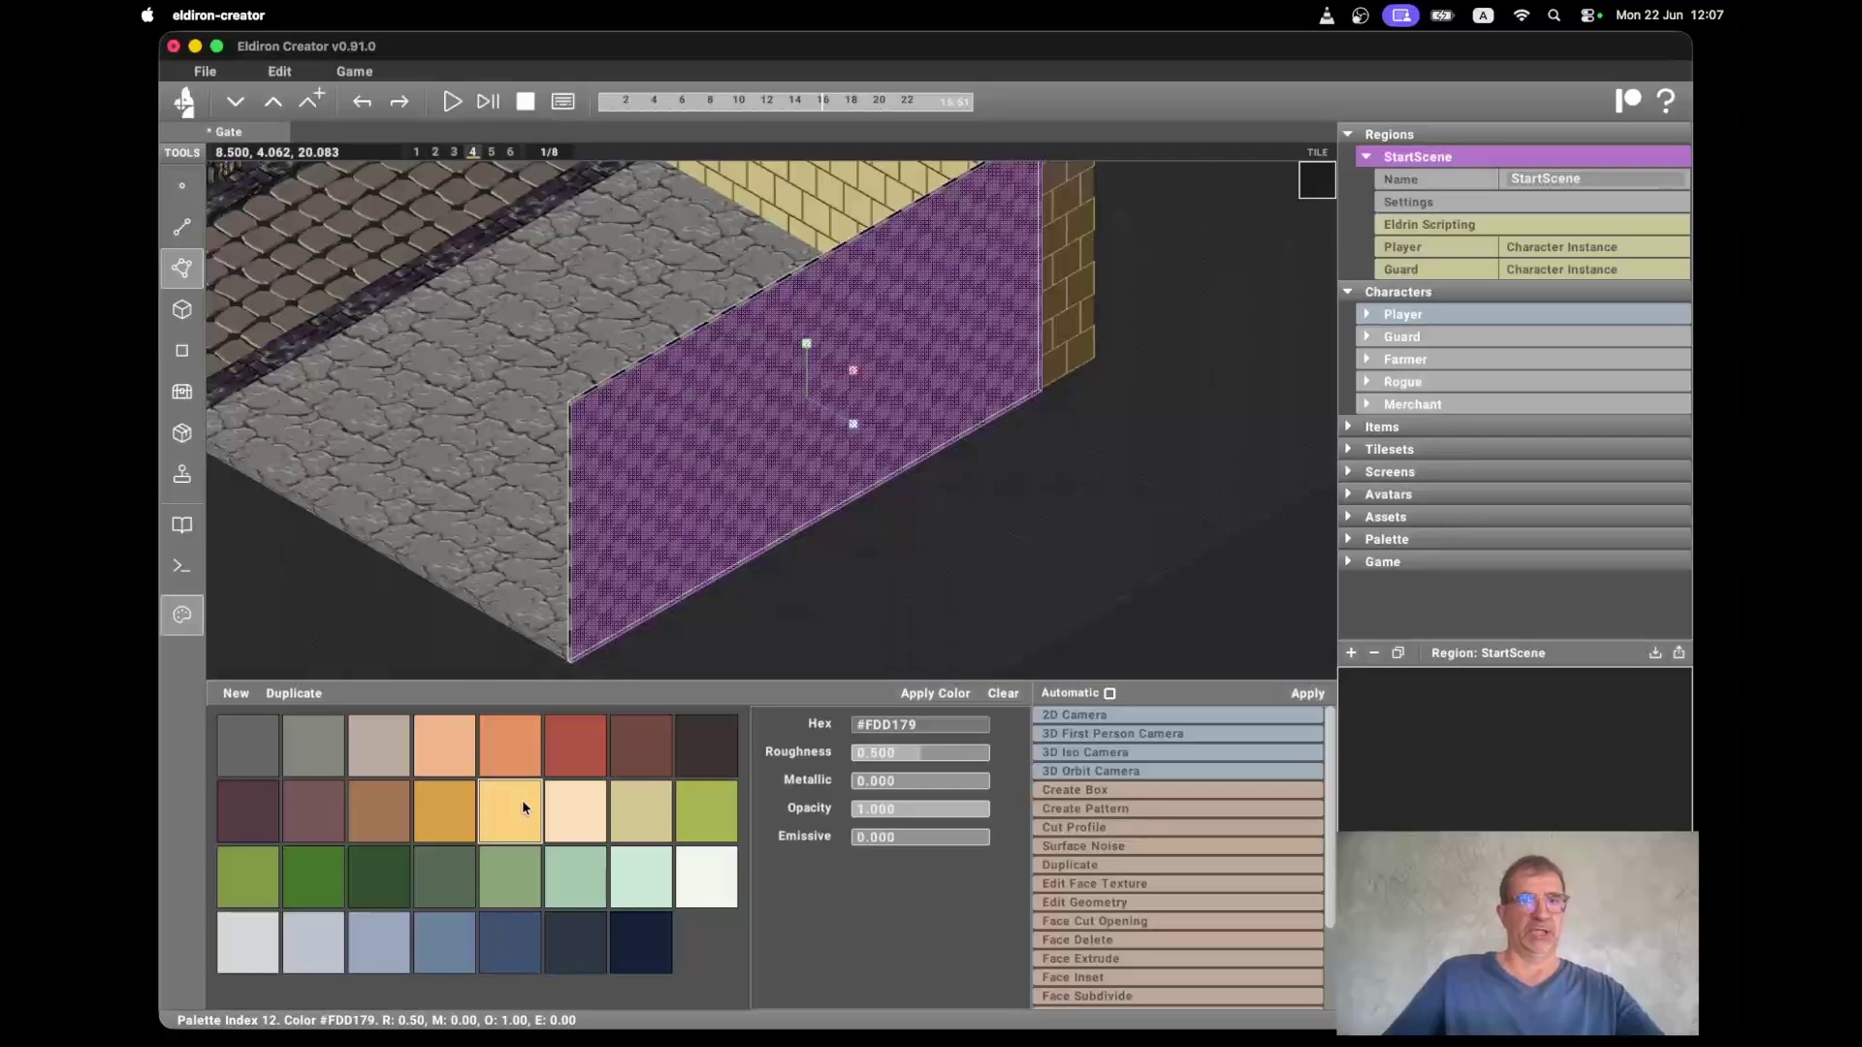
{"action": "left_click", "coordinate": [931, 694]}
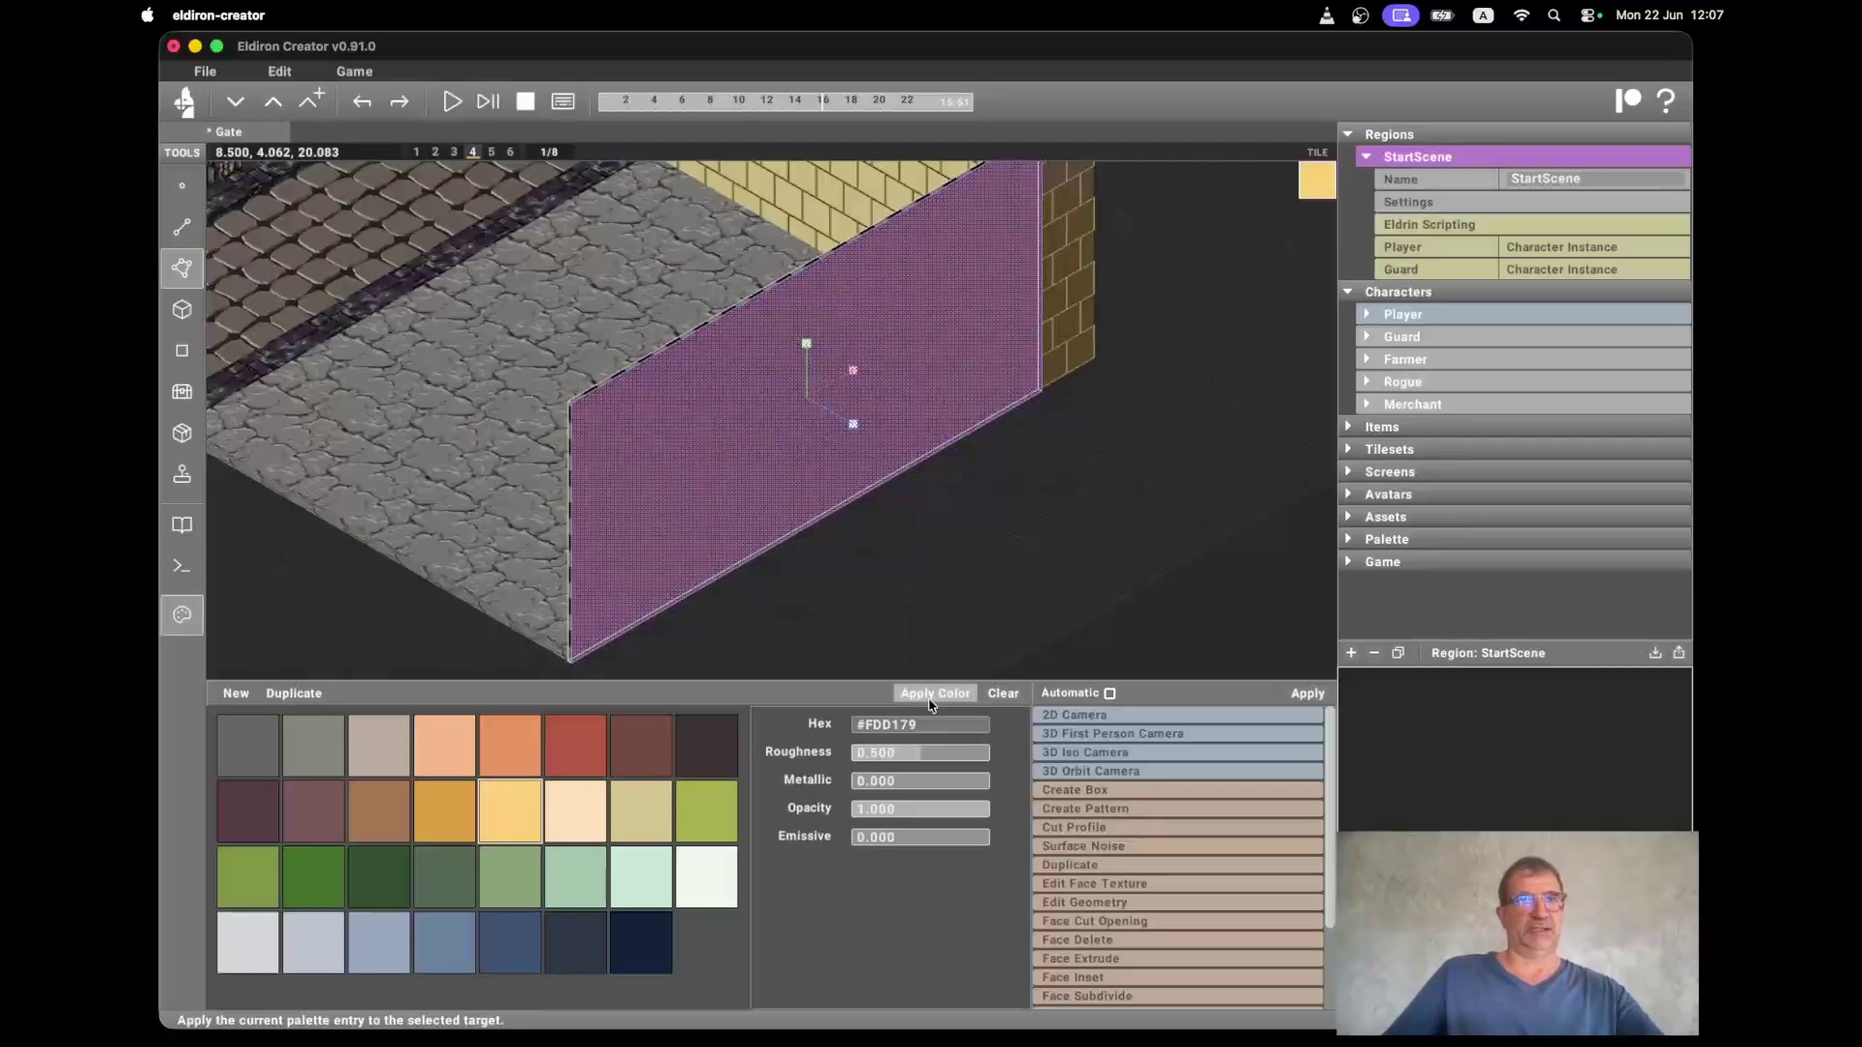
Draw a closed rectangular surface-line loop on the coloured outer face, using grid subdivision 1
{"action": "key", "text": "1"}
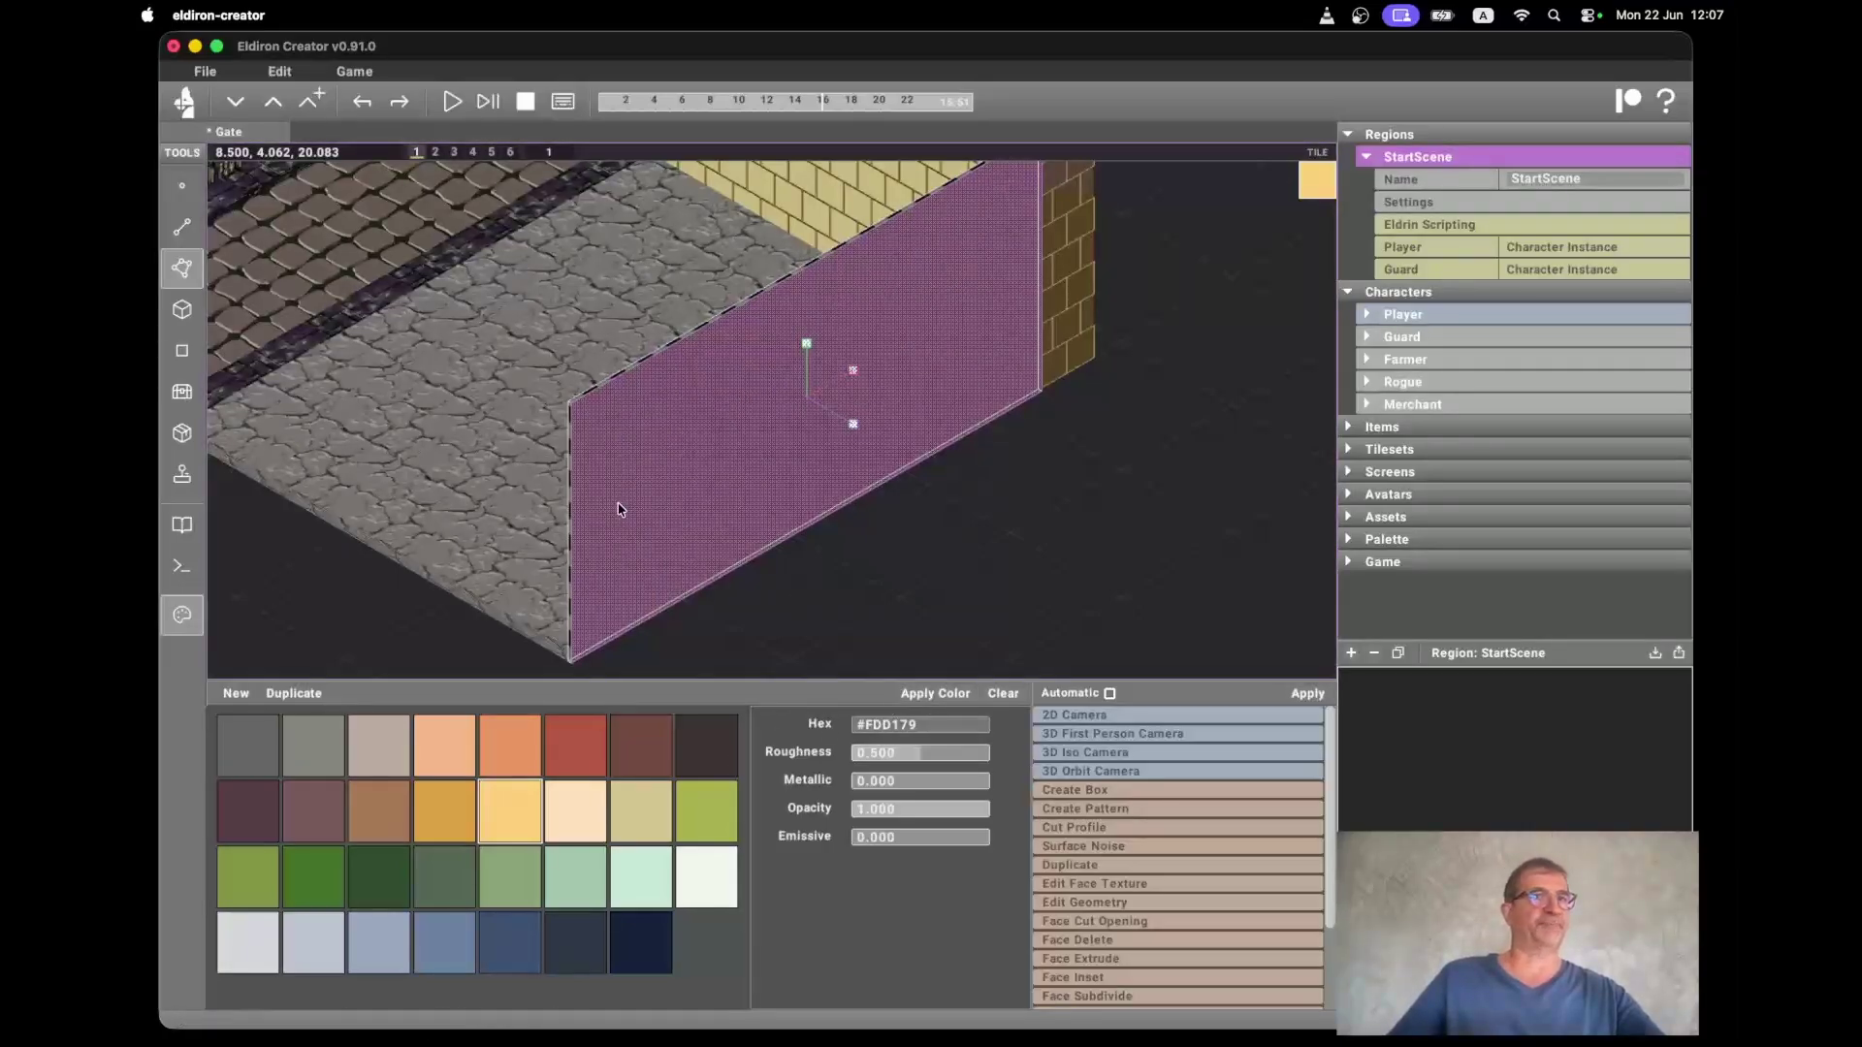
{"action": "left_click", "coordinate": [178, 224]}
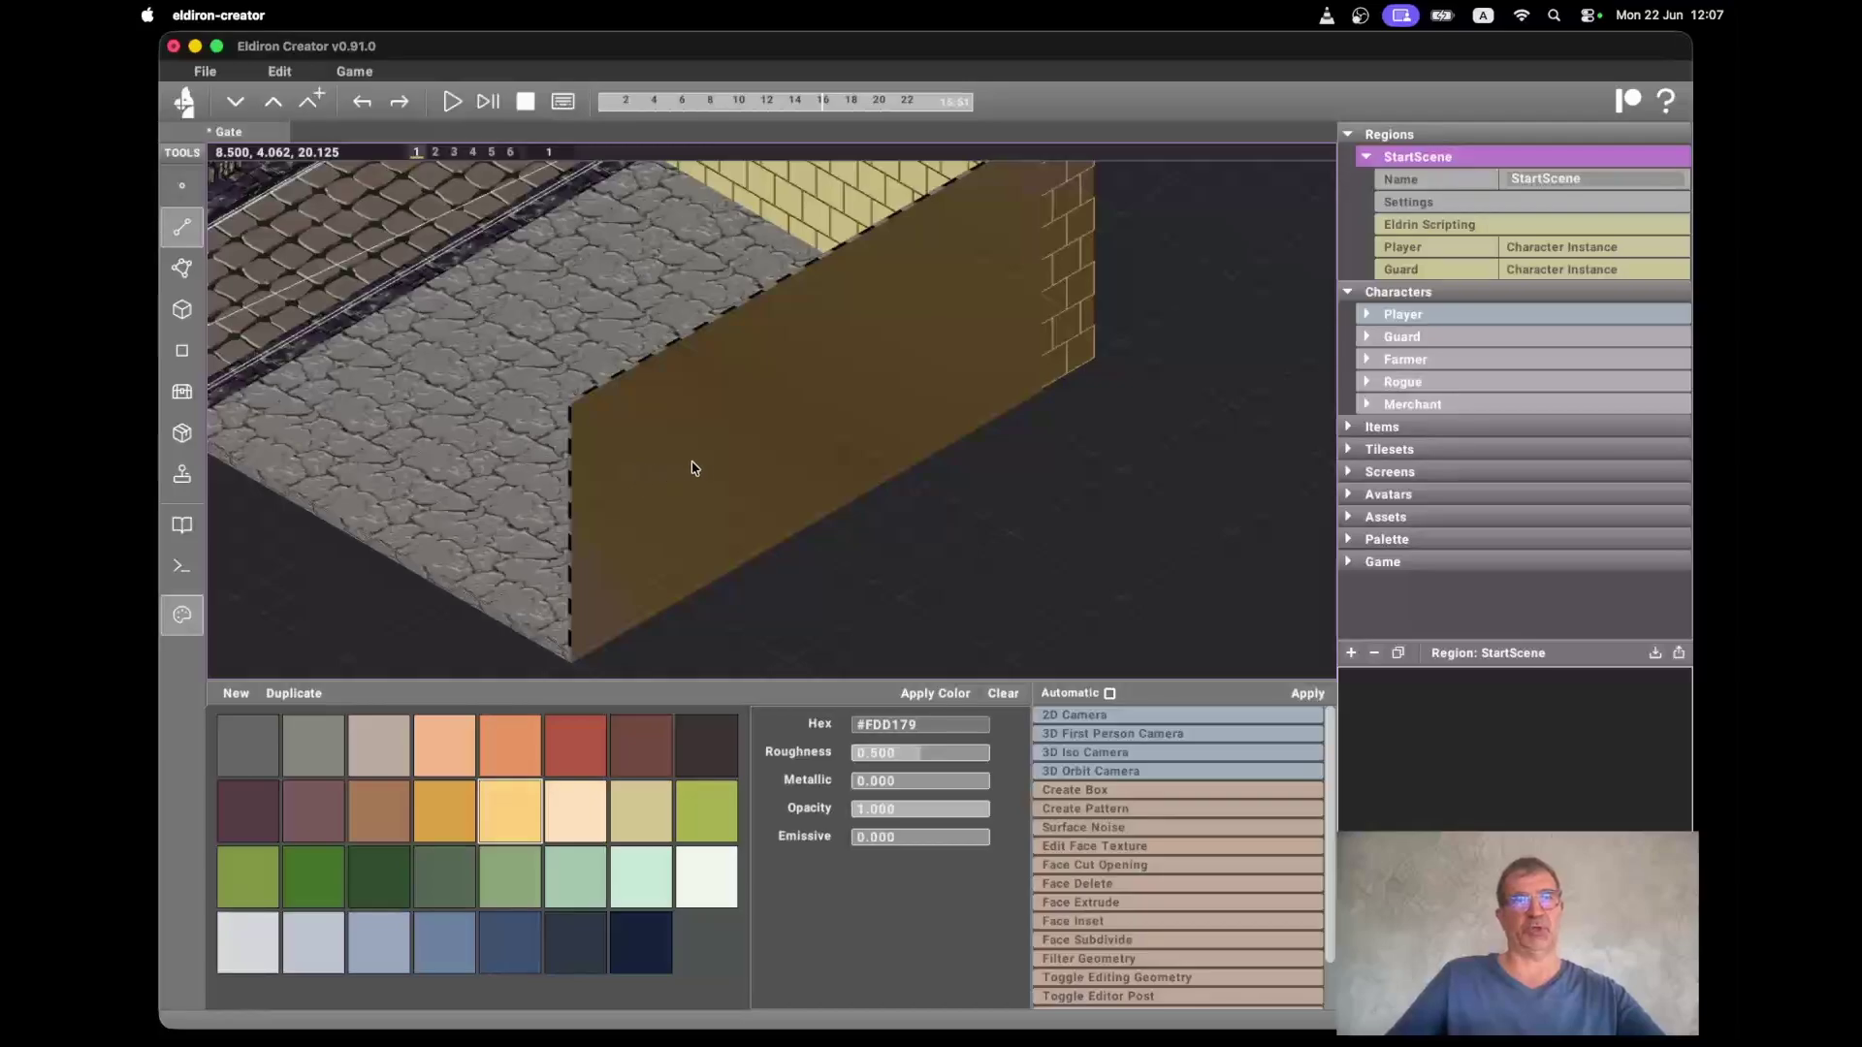
{"action": "left_click", "coordinate": [709, 390]}
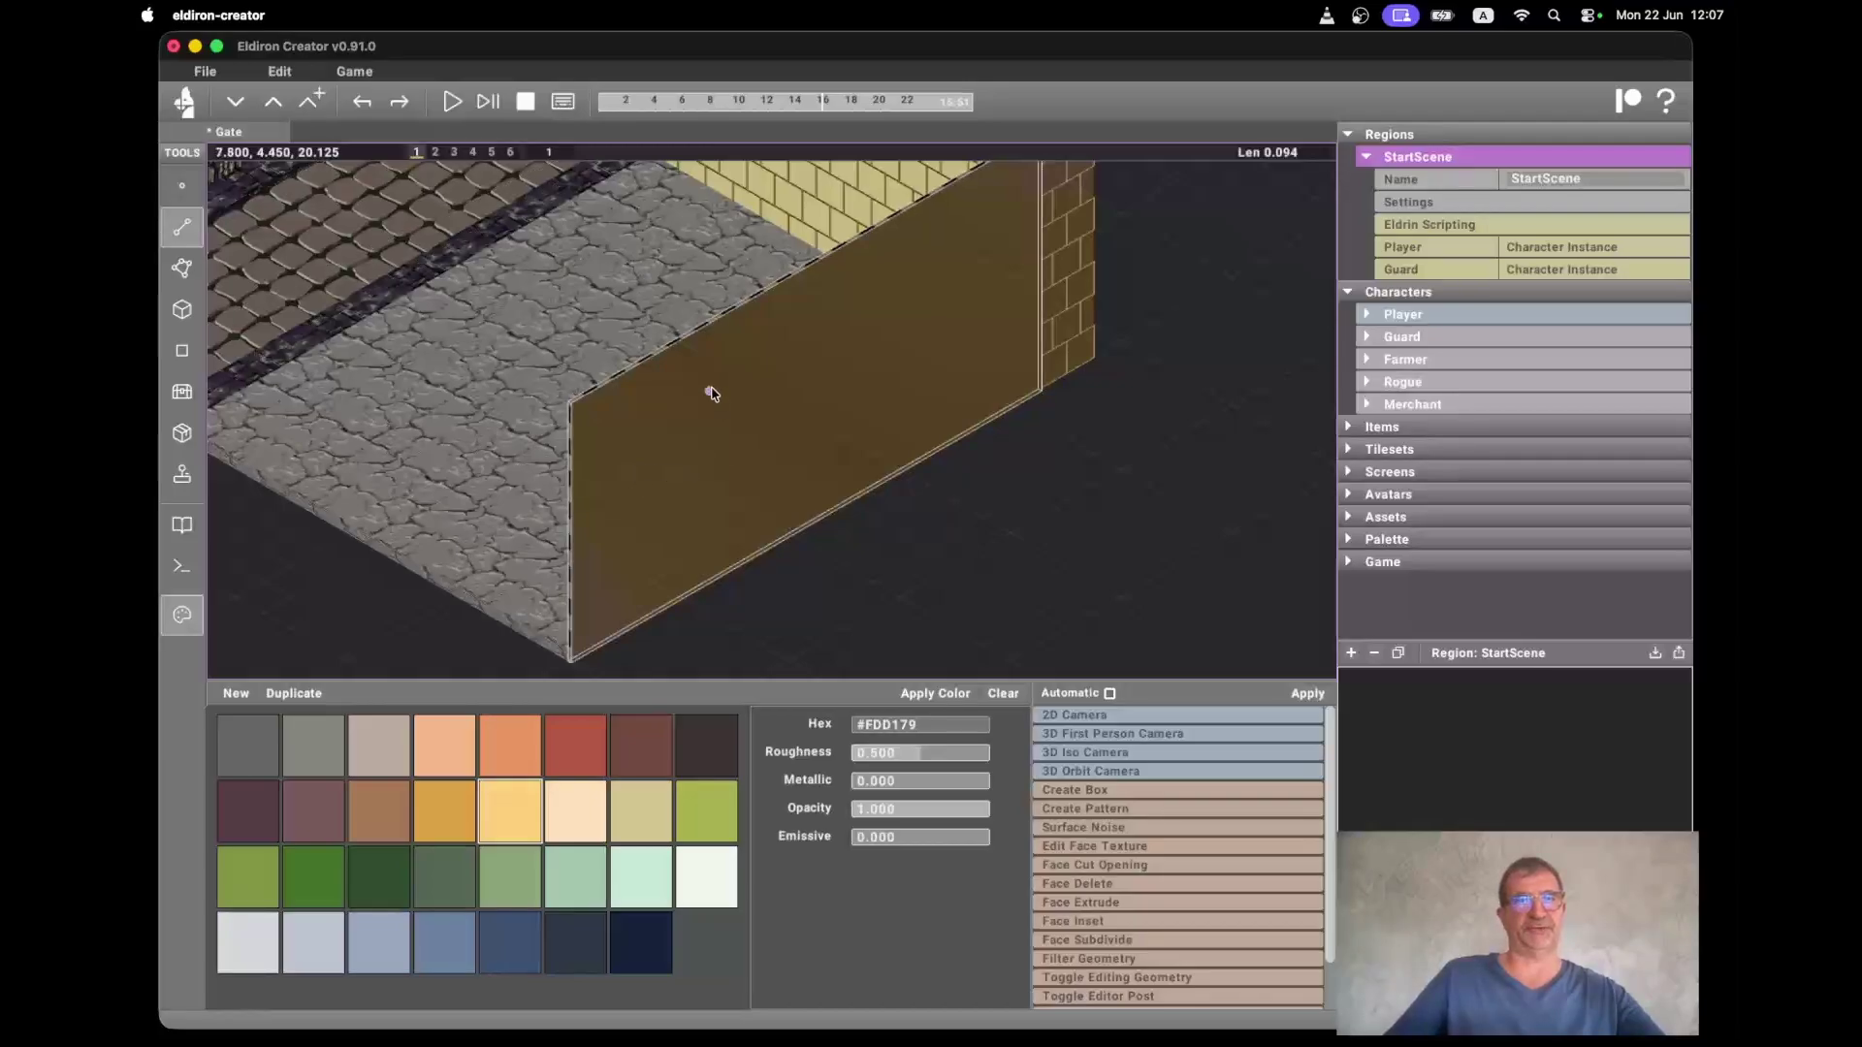
{"action": "left_click", "coordinate": [820, 327]}
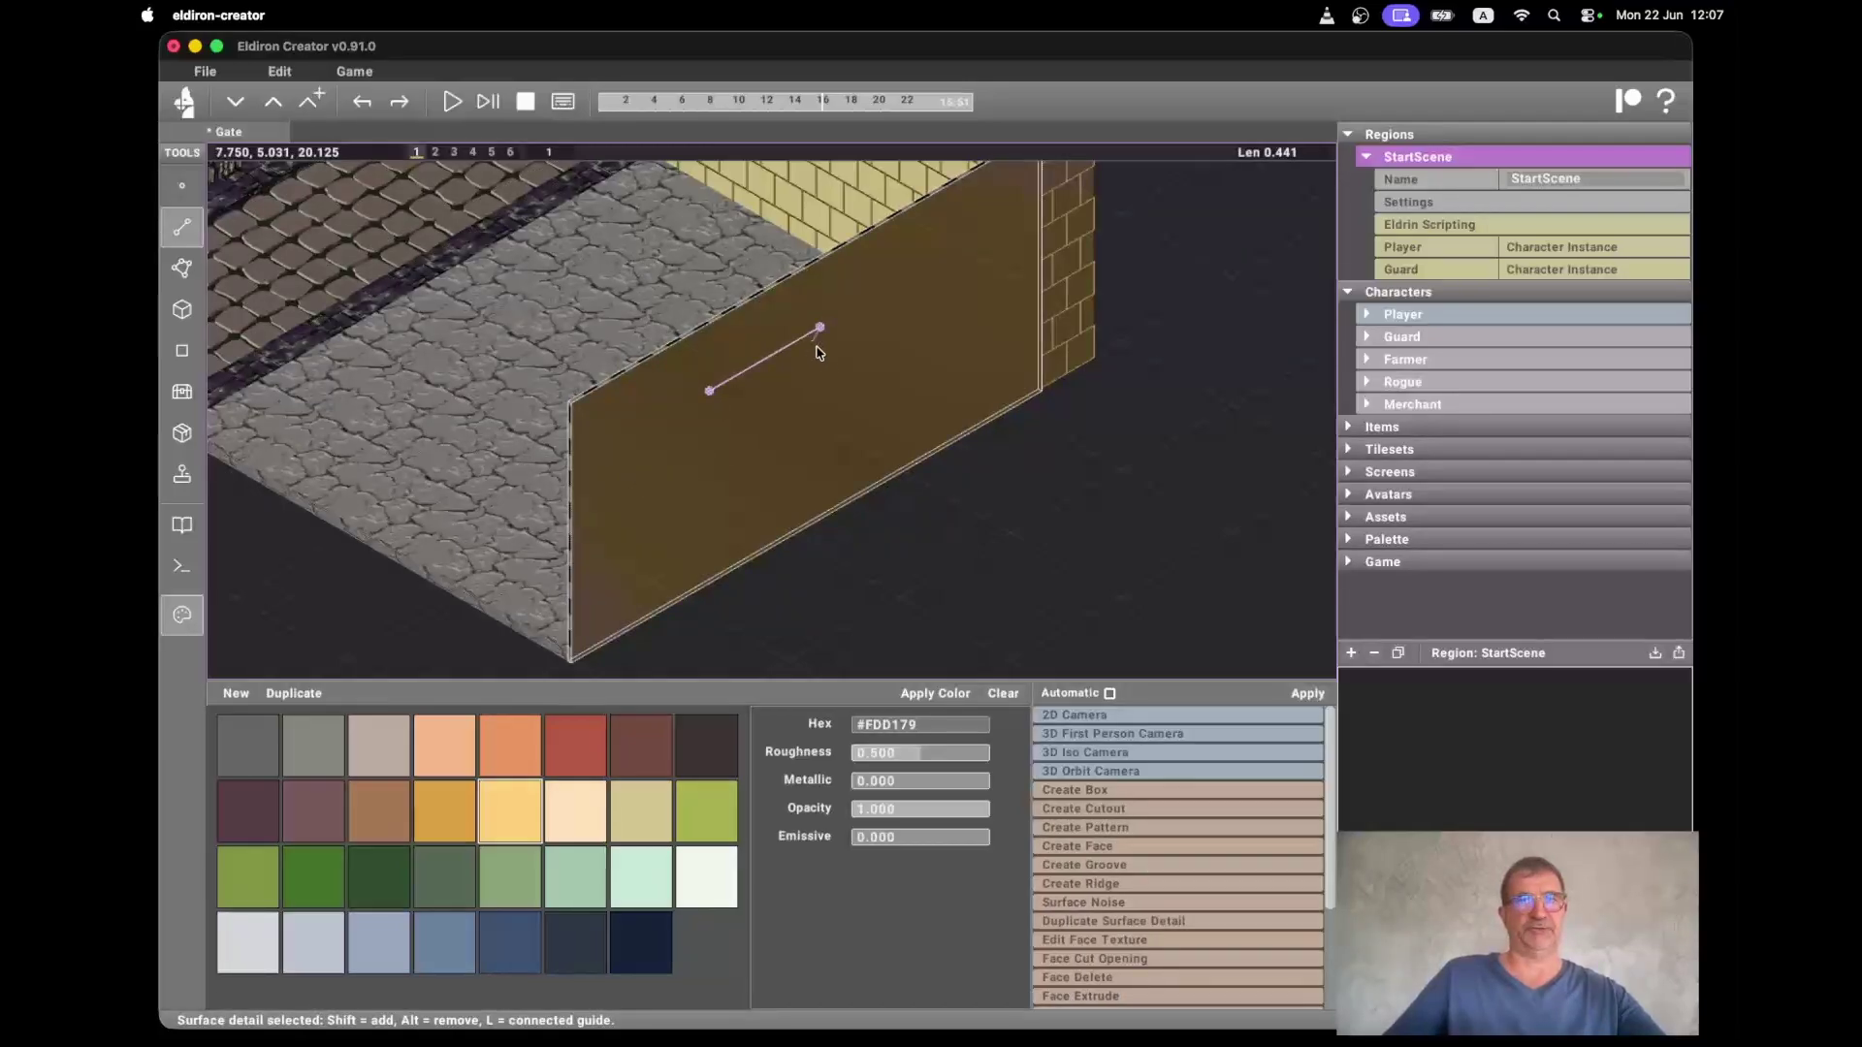
{"action": "left_click", "coordinate": [820, 423]}
{"action": "left_click", "coordinate": [708, 486]}
{"action": "left_click", "coordinate": [709, 391]}
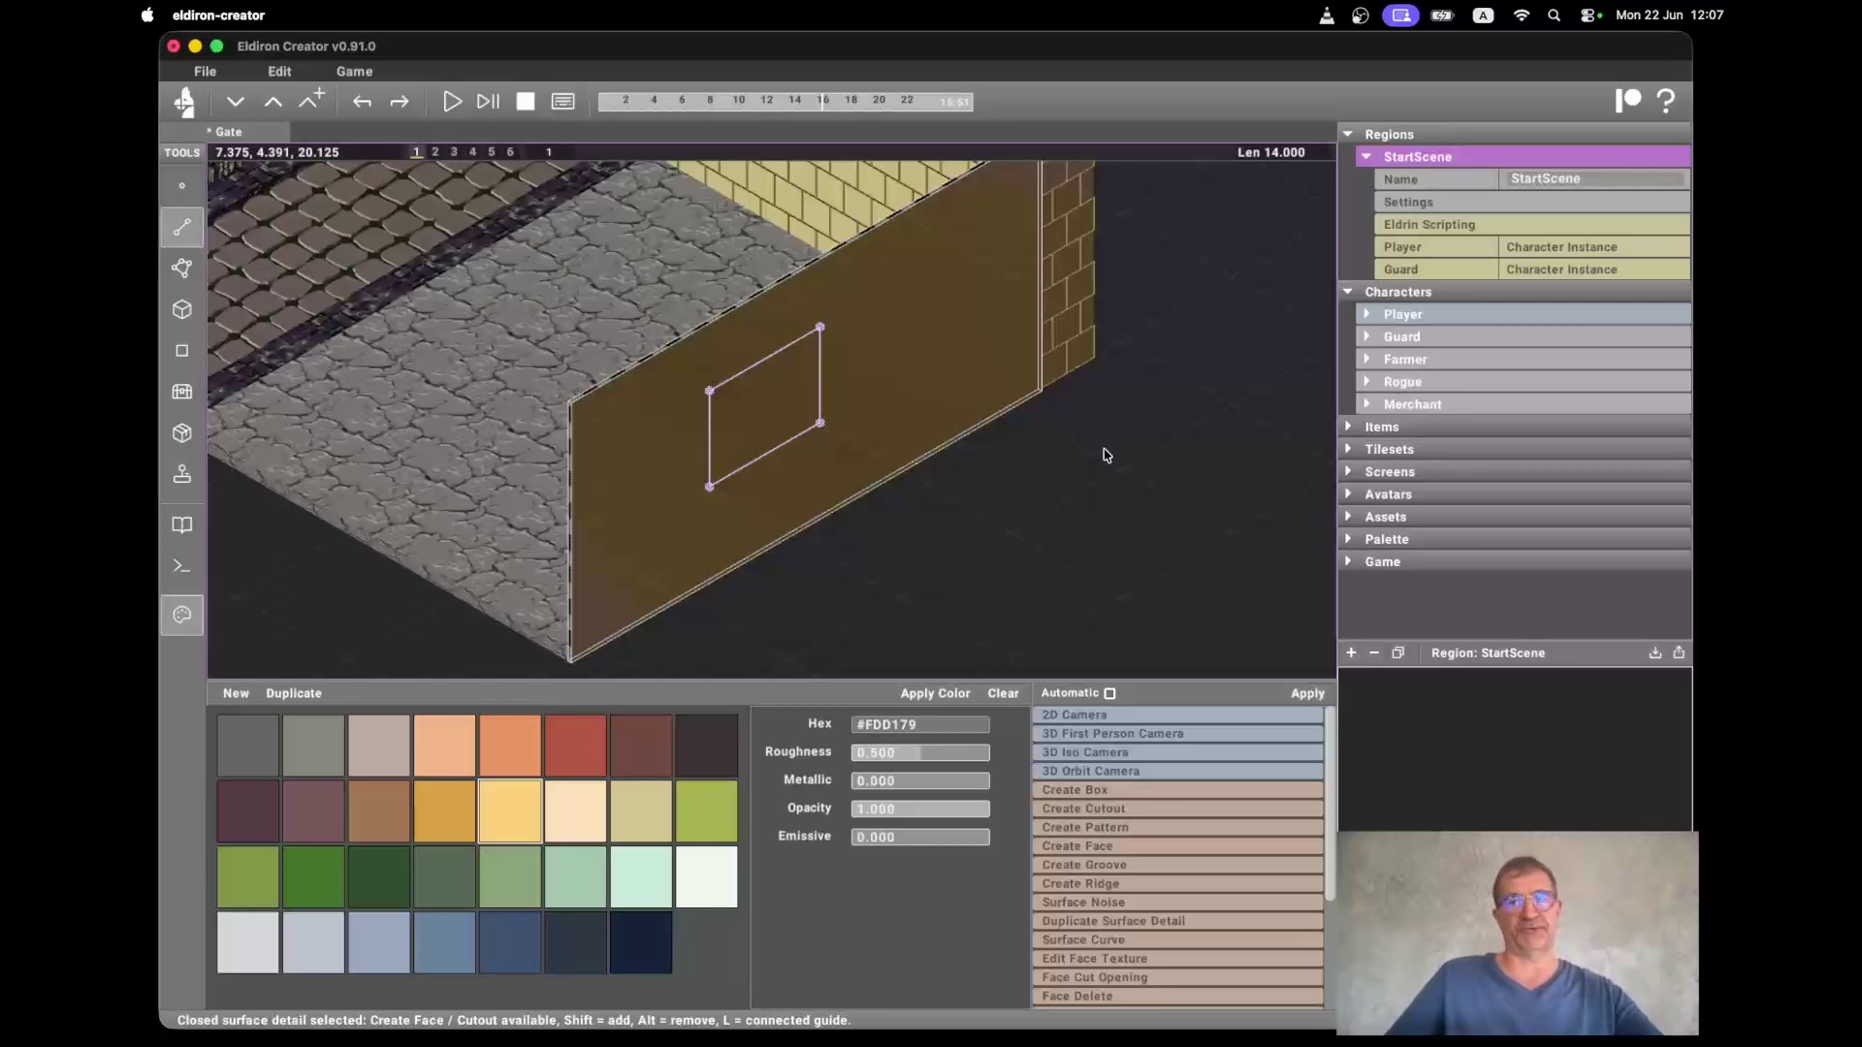
Create a cutout through the coloured slab from the rectangular line loop
{"action": "left_click", "coordinate": [1182, 847]}
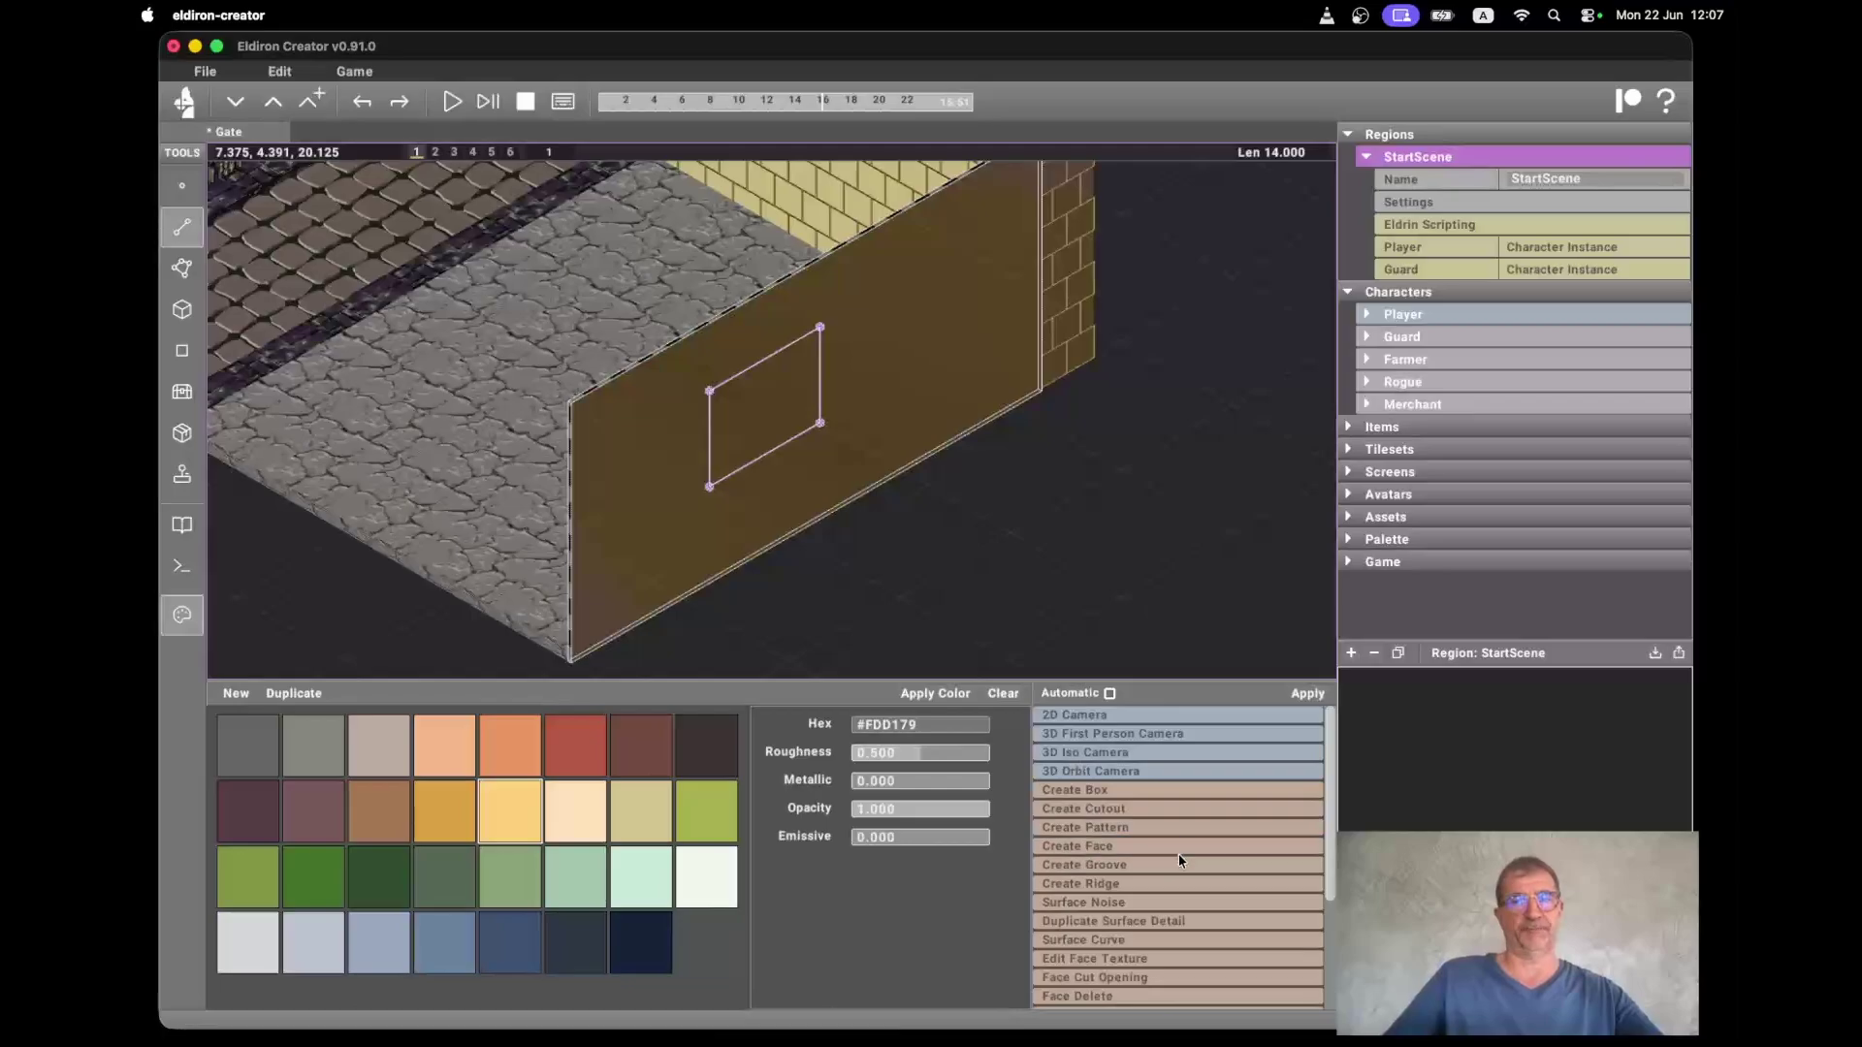
{"action": "left_click", "coordinate": [1160, 812]}
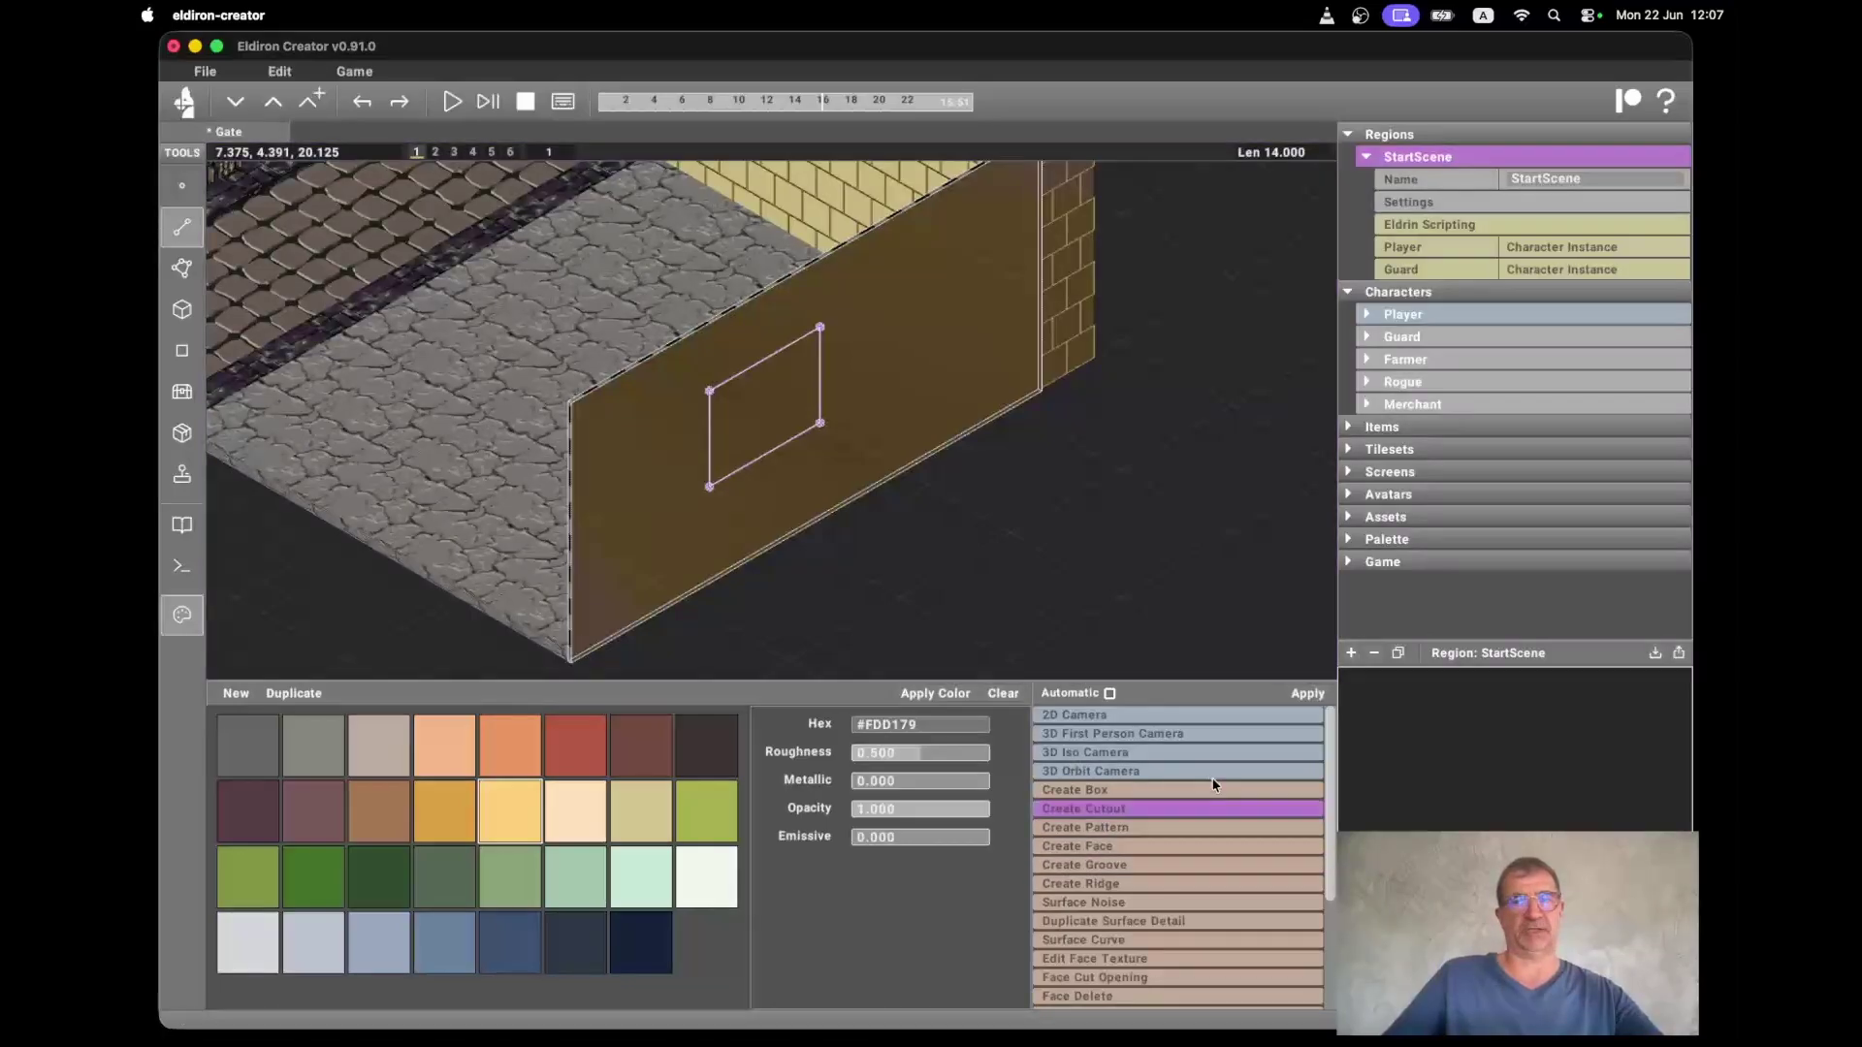
{"action": "left_click", "coordinate": [1309, 694]}
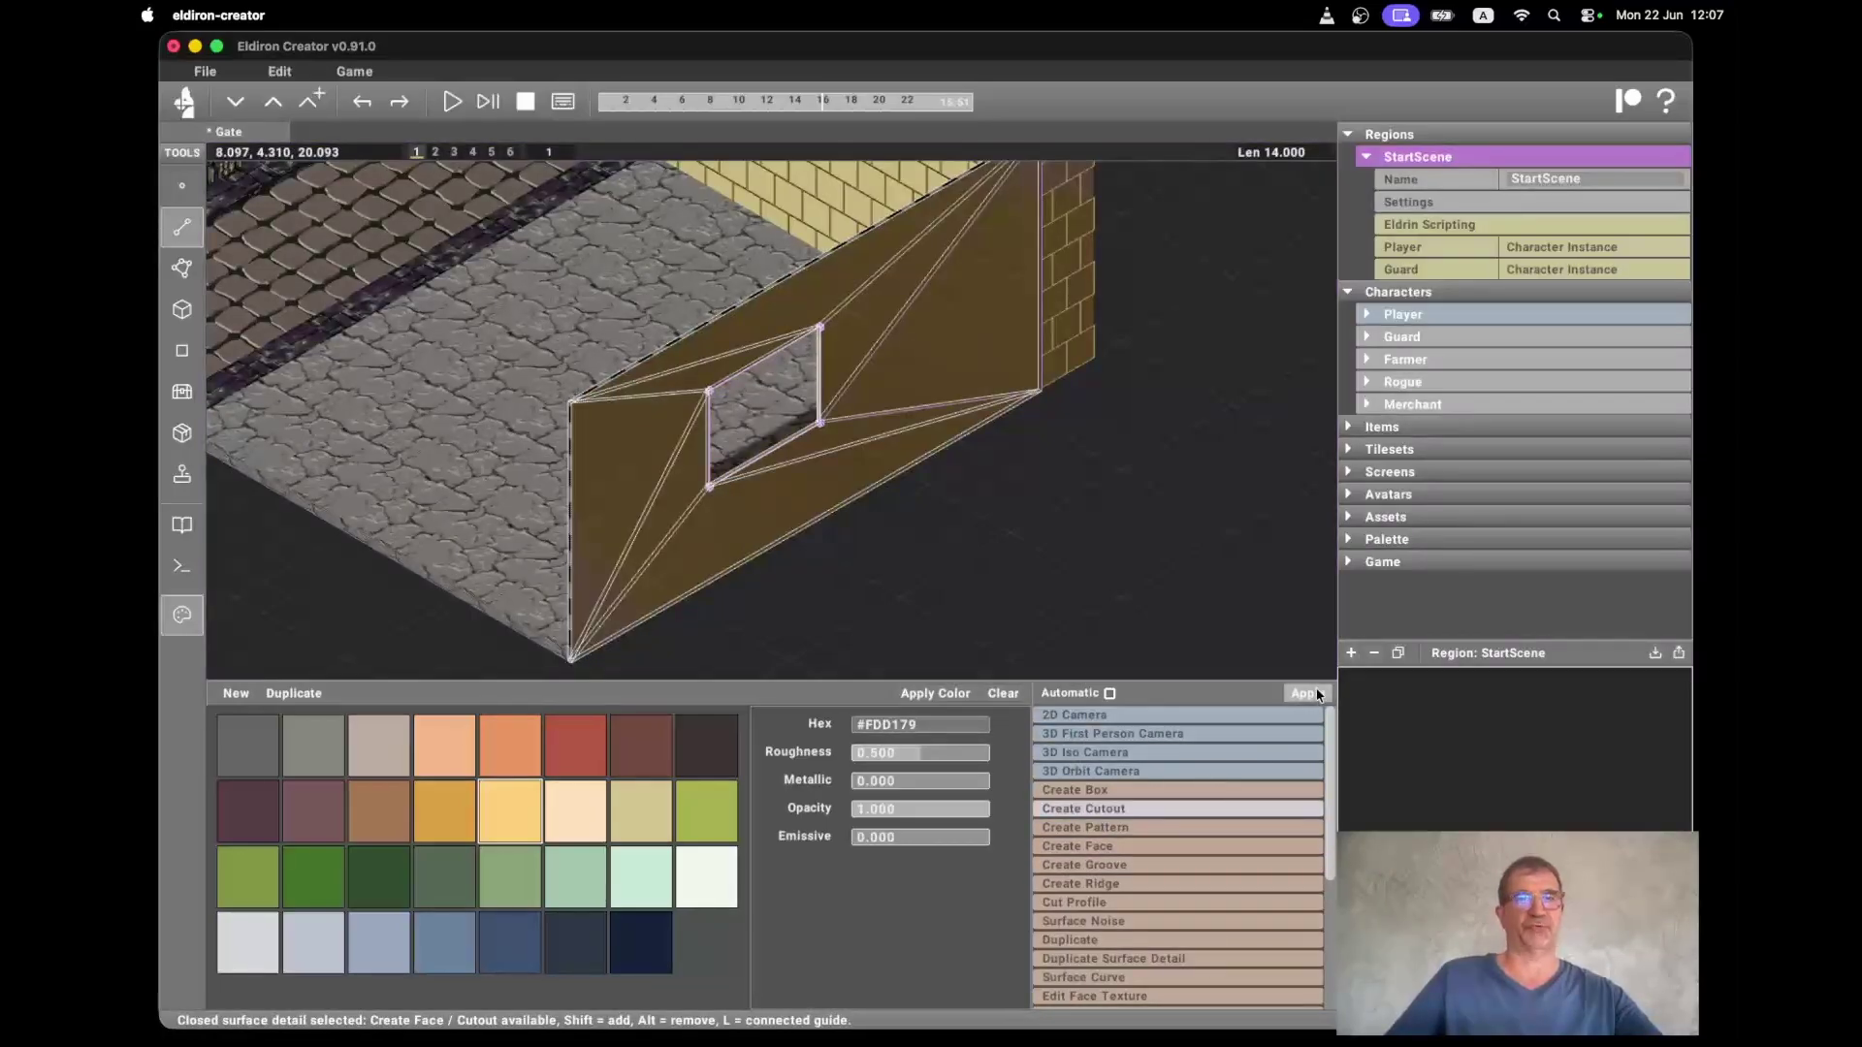
Undo the cutout and create a raised ridge along the rectangular line loop instead
{"action": "key", "text": "super+z"}
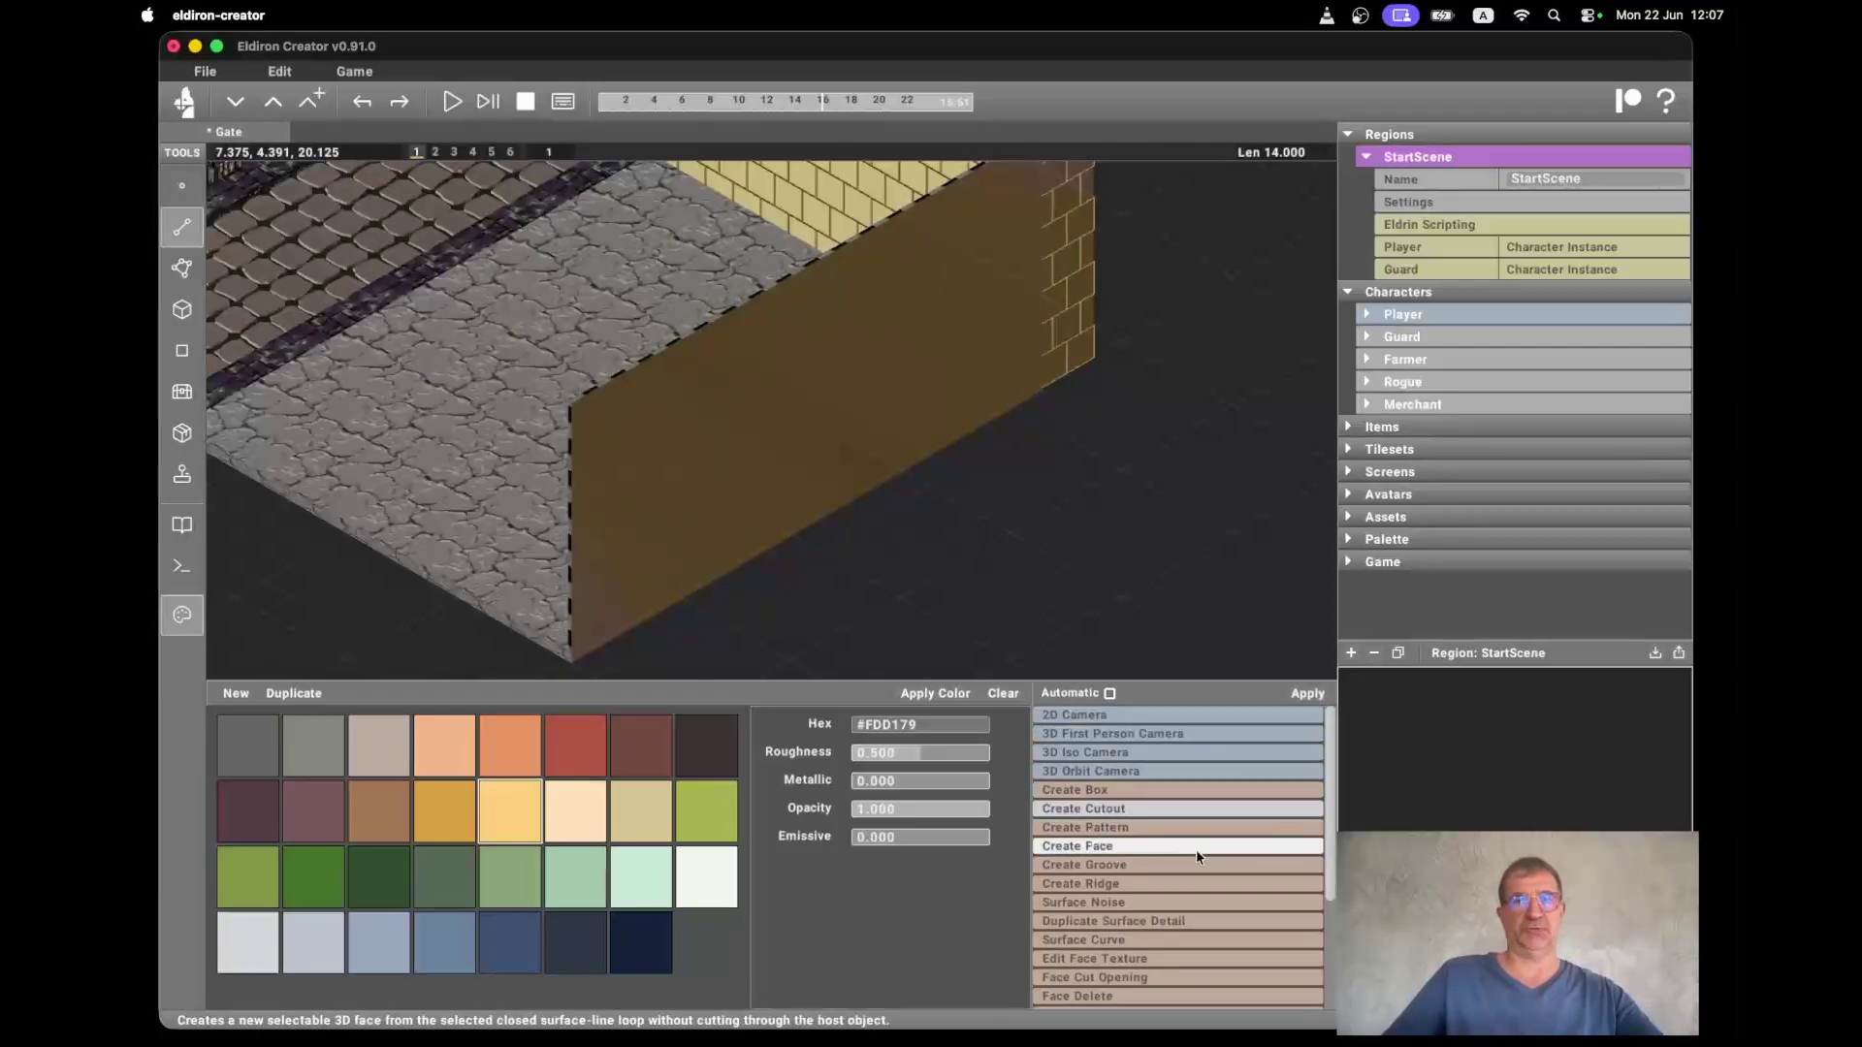
{"action": "left_click", "coordinate": [1197, 866]}
{"action": "left_click", "coordinate": [1309, 694]}
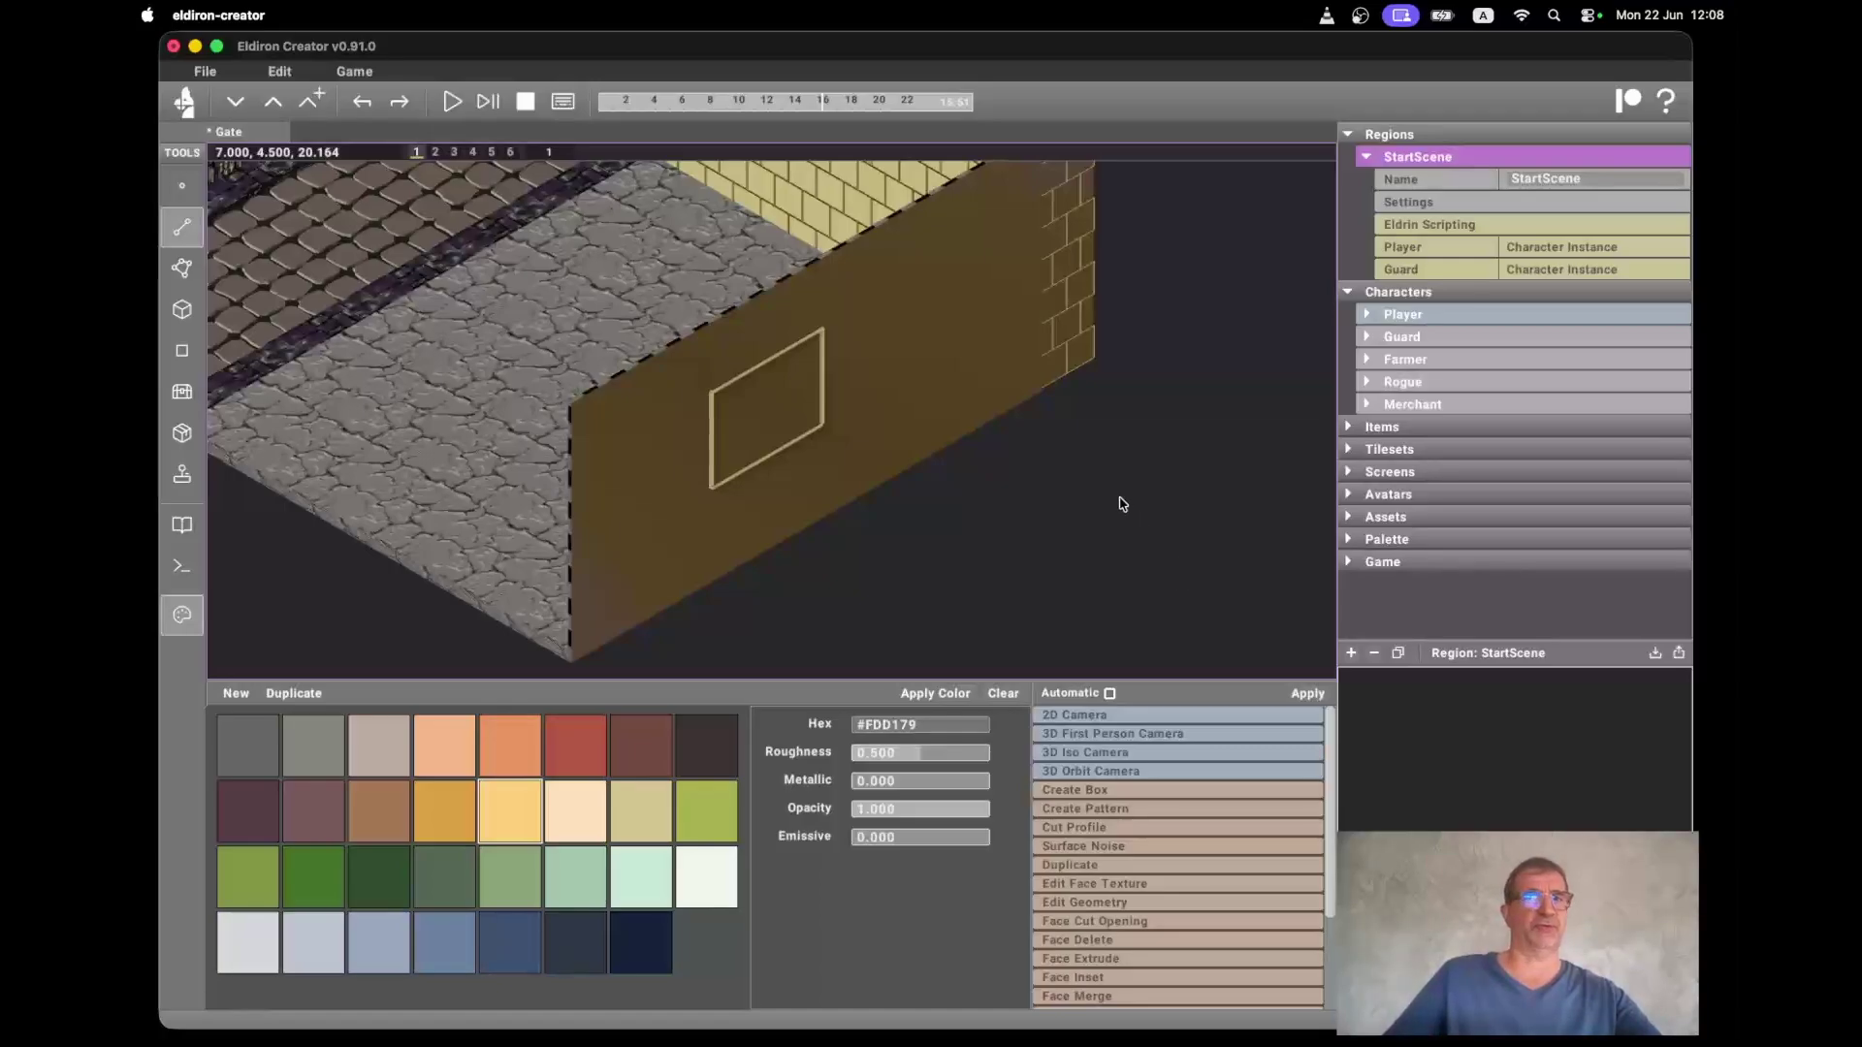
Undo the rectangular ridge on the slab's outer face
{"action": "scroll", "coordinate": [1120, 503], "scroll_direction": "up", "scroll_amount": 5}
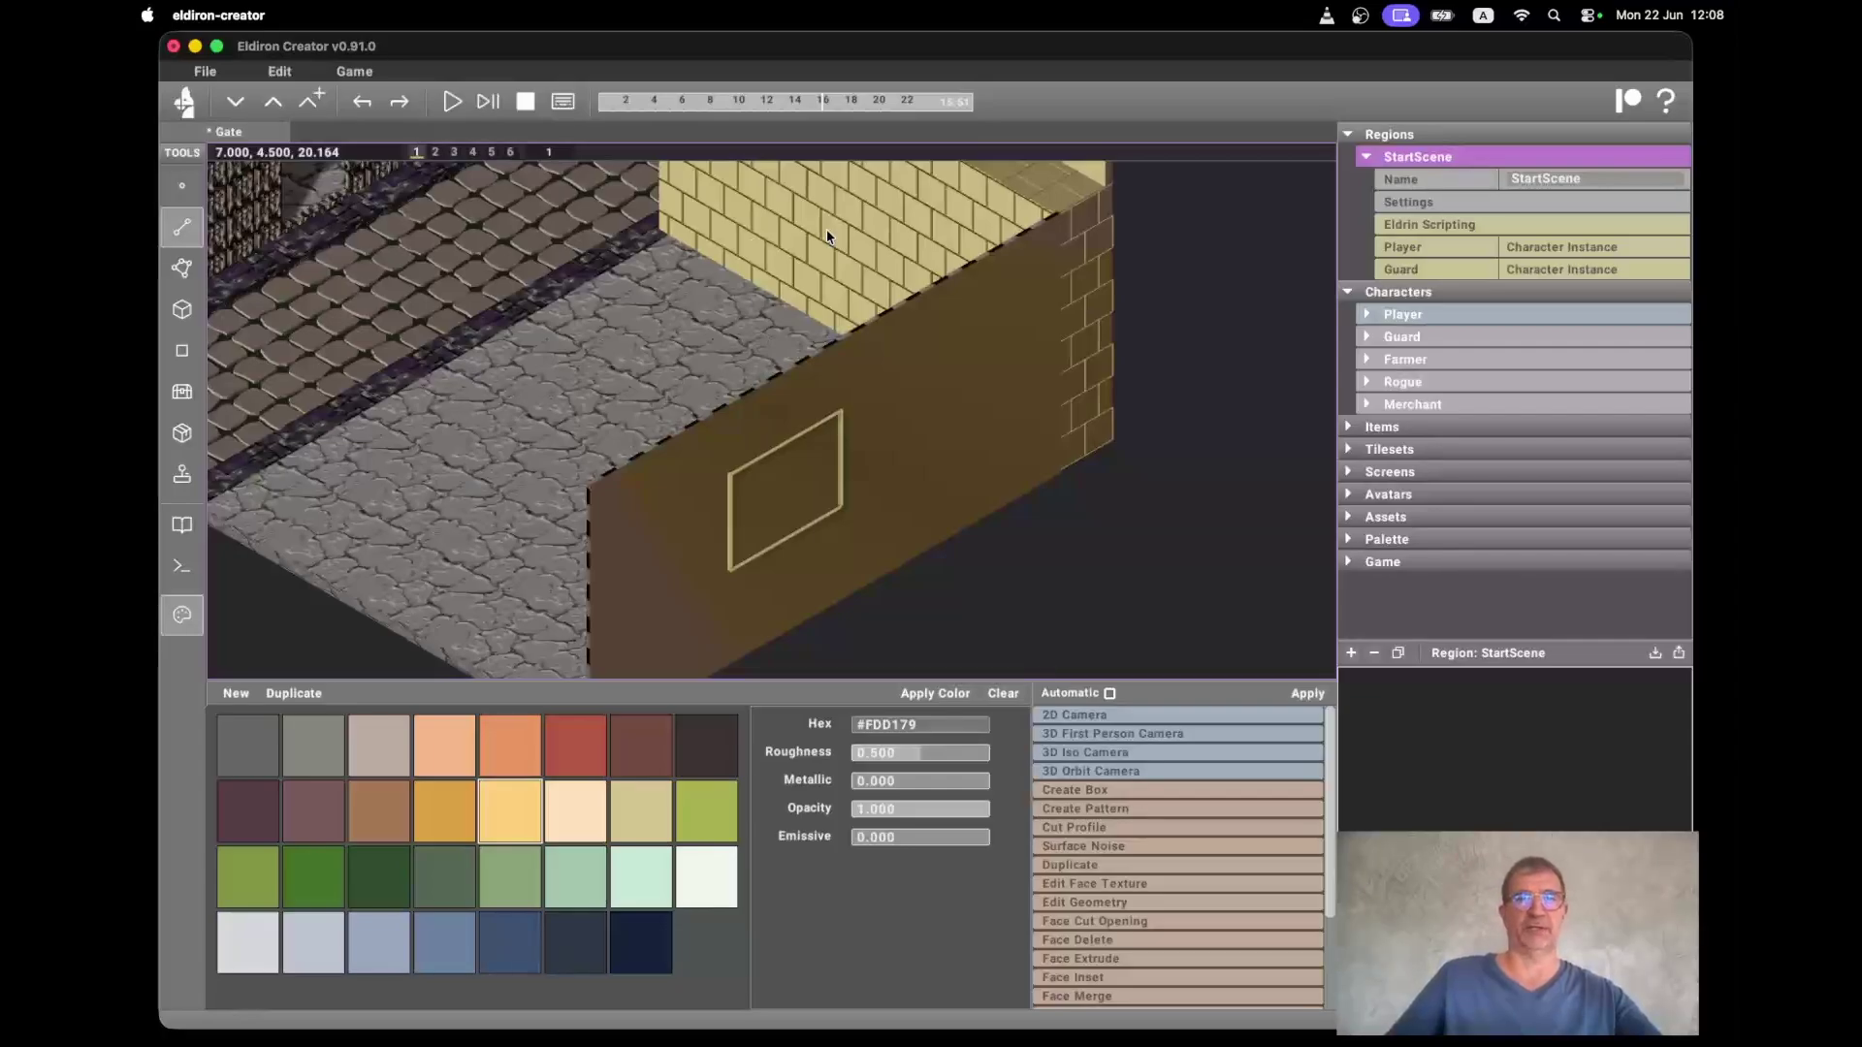
{"action": "left_click", "coordinate": [881, 233]}
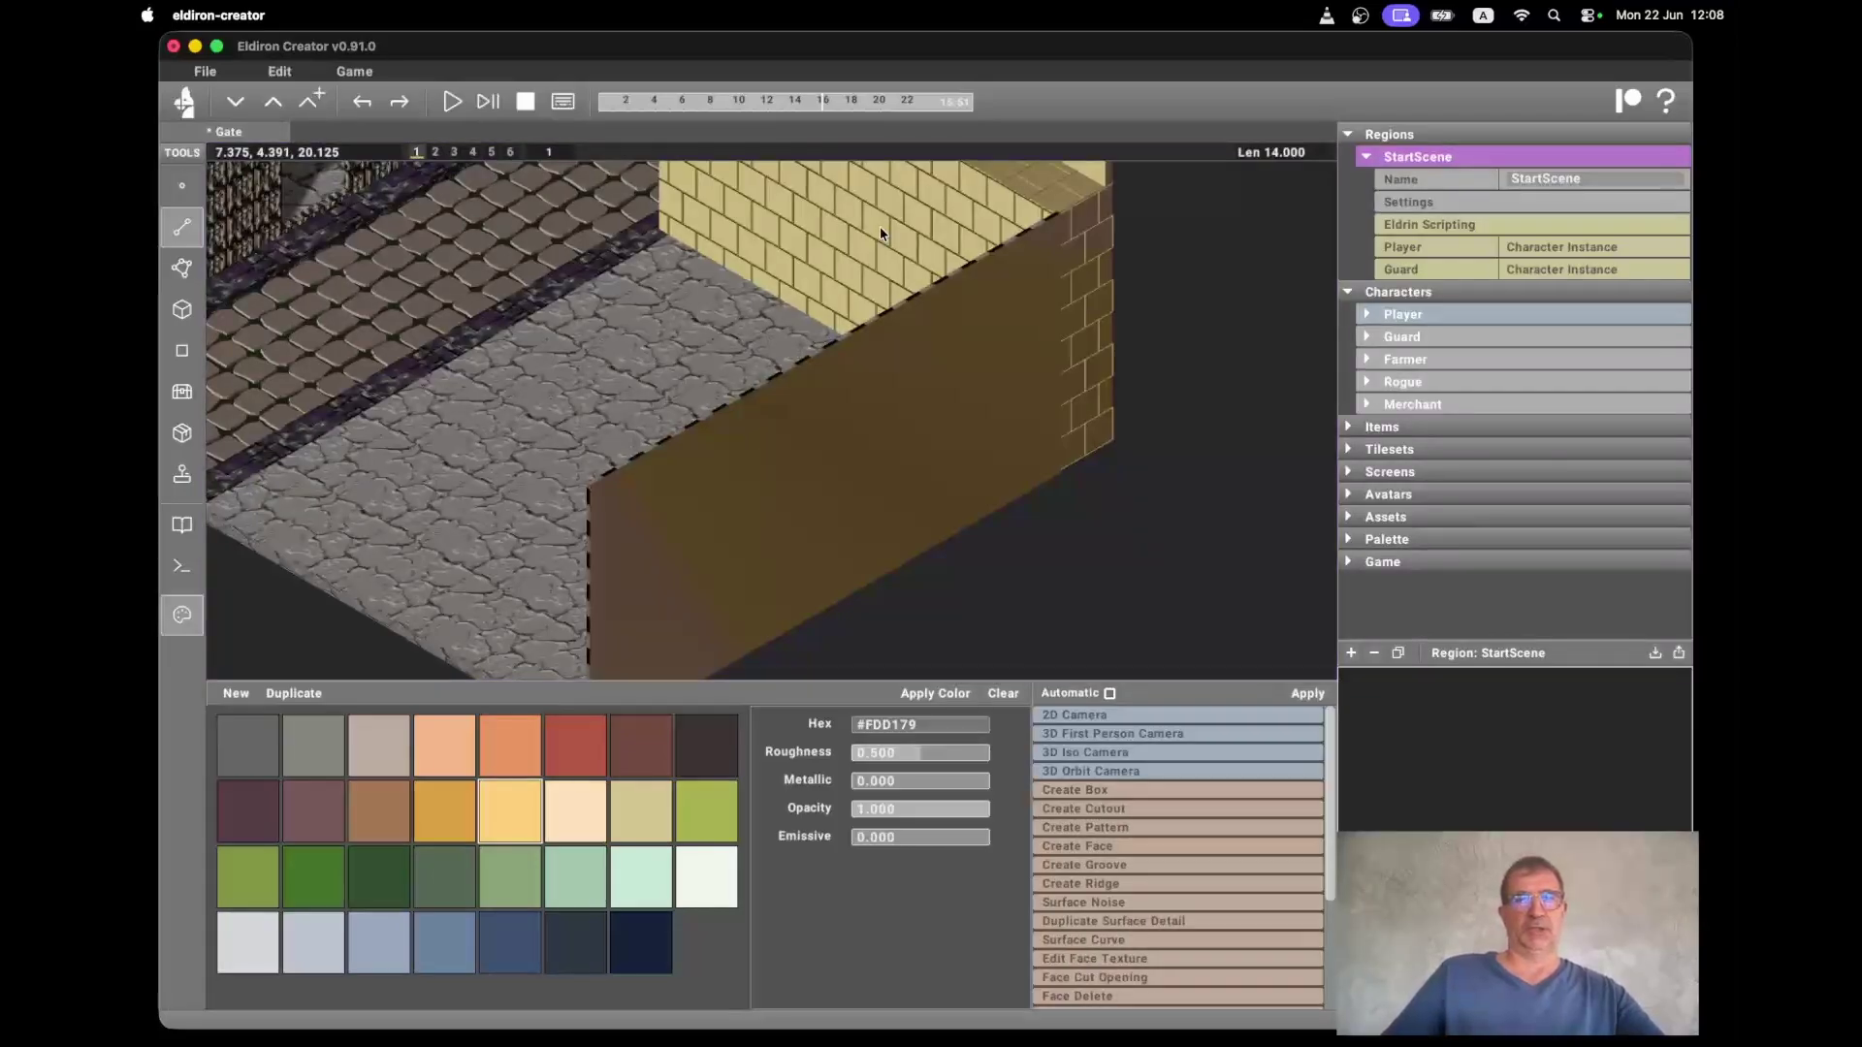
{"action": "scroll", "coordinate": [961, 409], "scroll_direction": "down", "scroll_amount": 1}
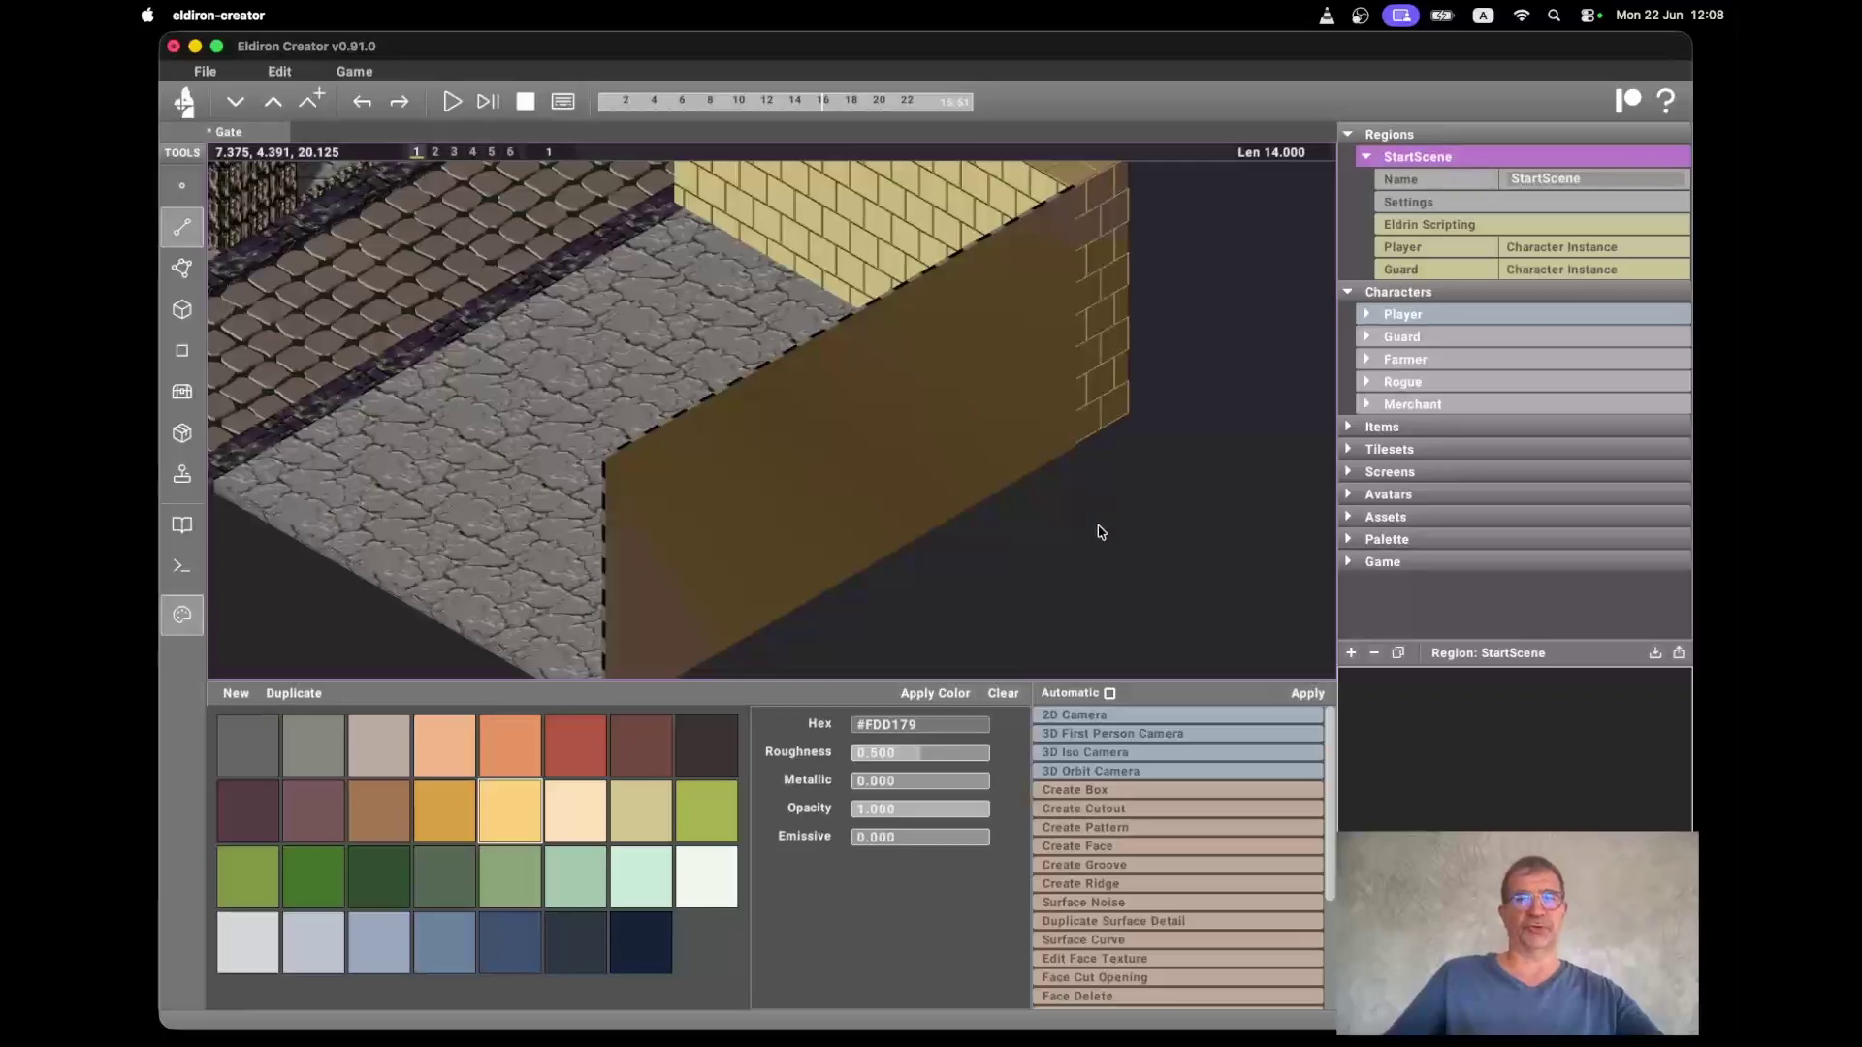
Open the Create Pattern settings for the slab's large outer face
{"action": "left_click", "coordinate": [1141, 809]}
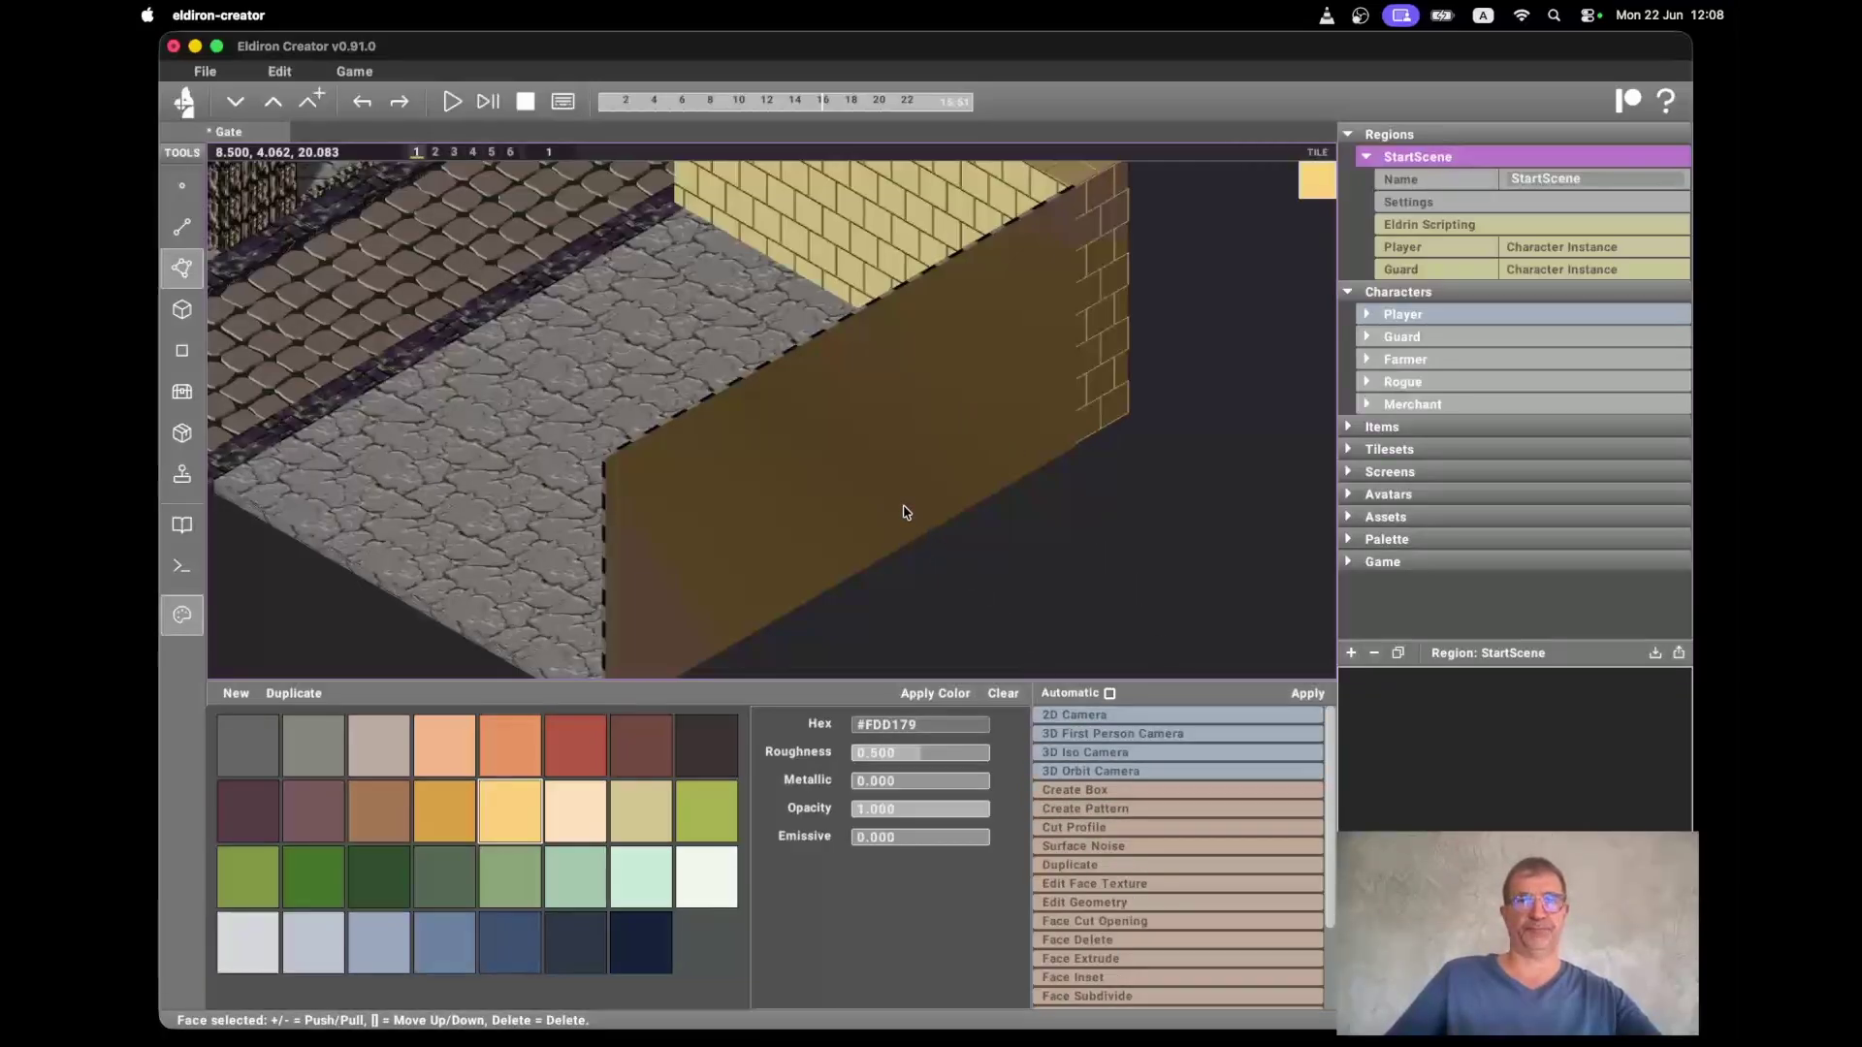
{"action": "left_click", "coordinate": [1160, 811]}
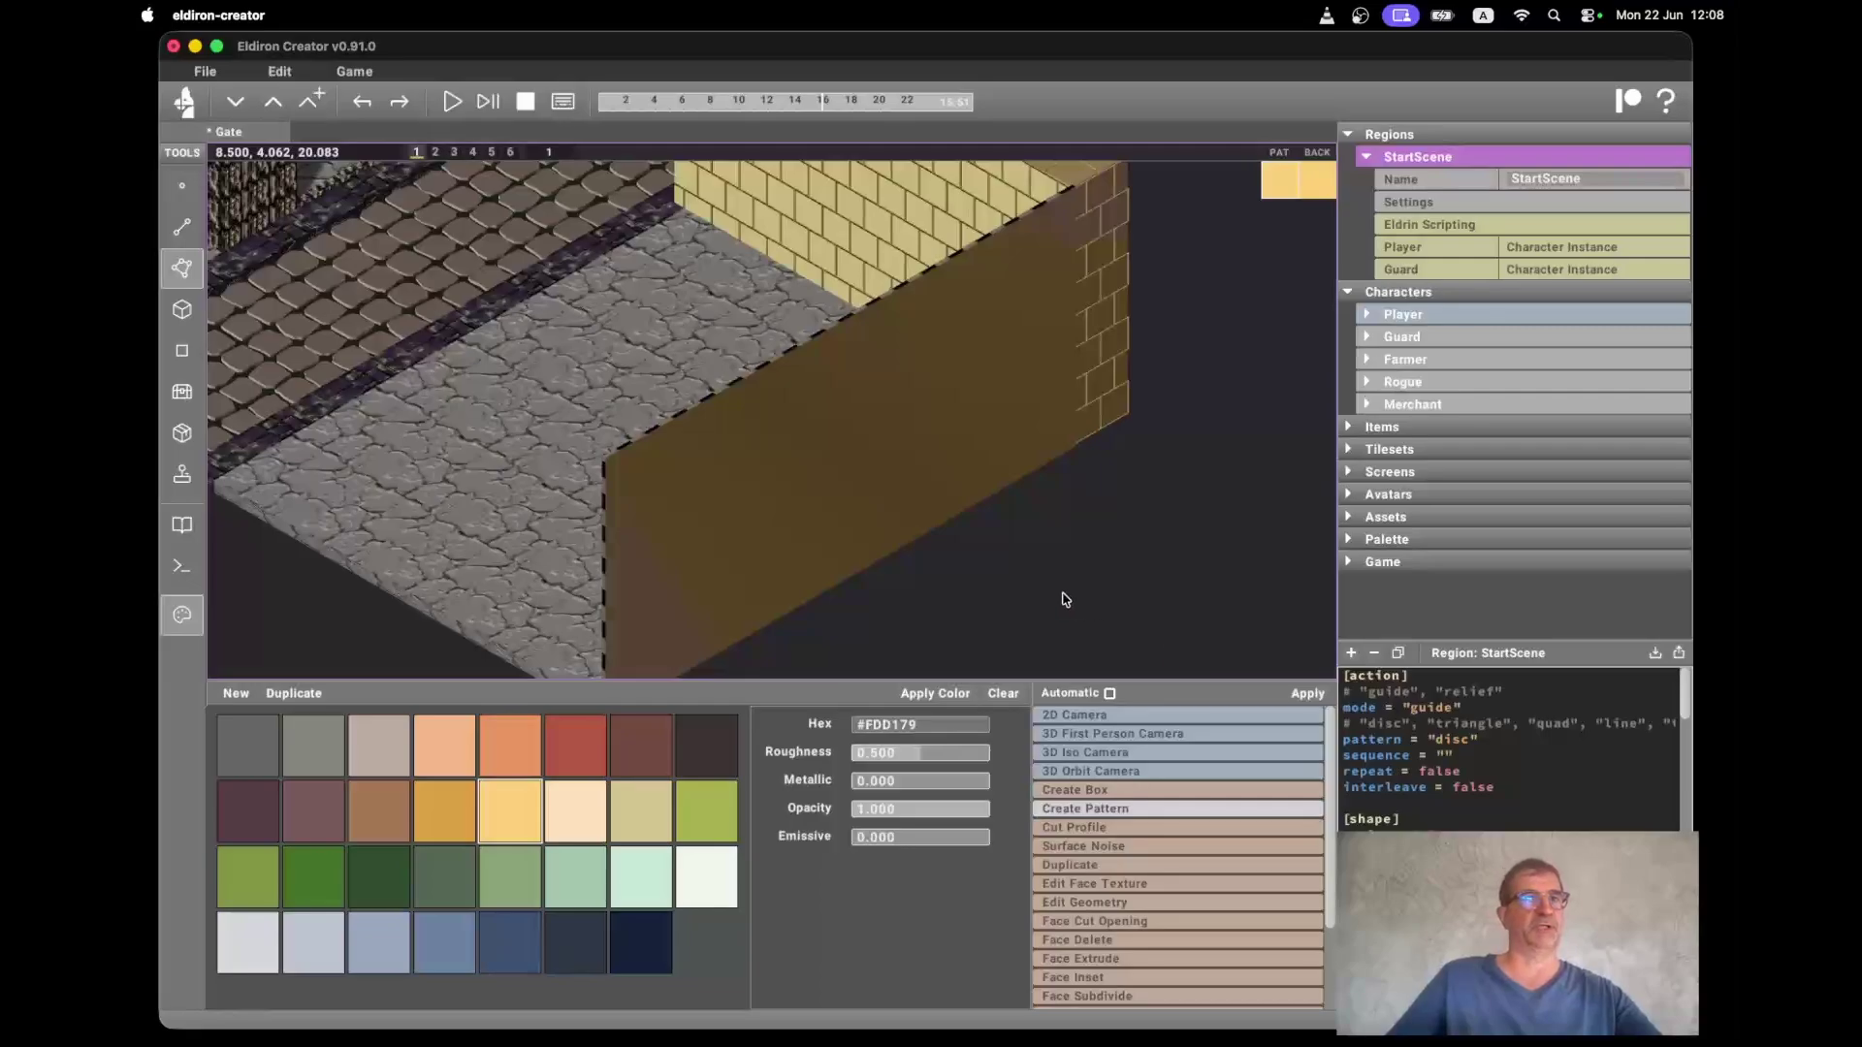
Push and pull the slab's faces in whole-grid increments to resize it into a thicker wall against the city wall
{"action": "left_click", "coordinate": [186, 315]}
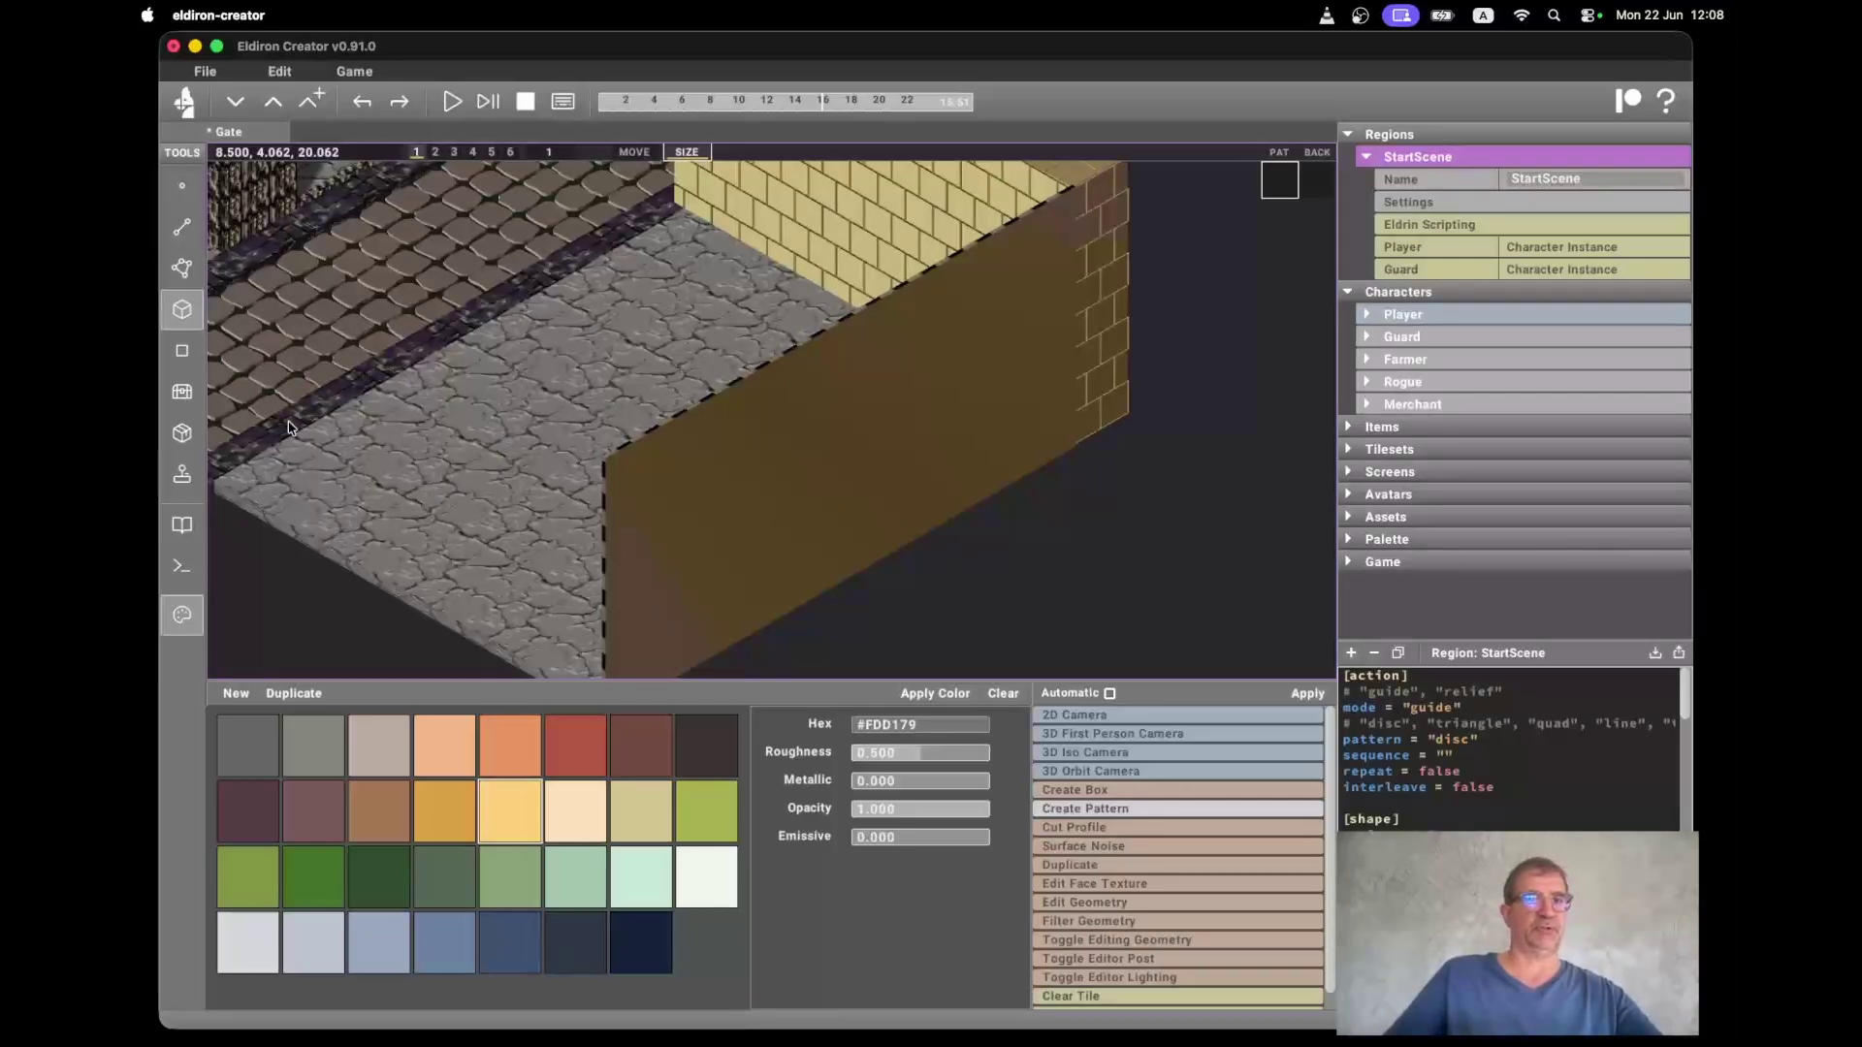
{"action": "key", "text": "f"}
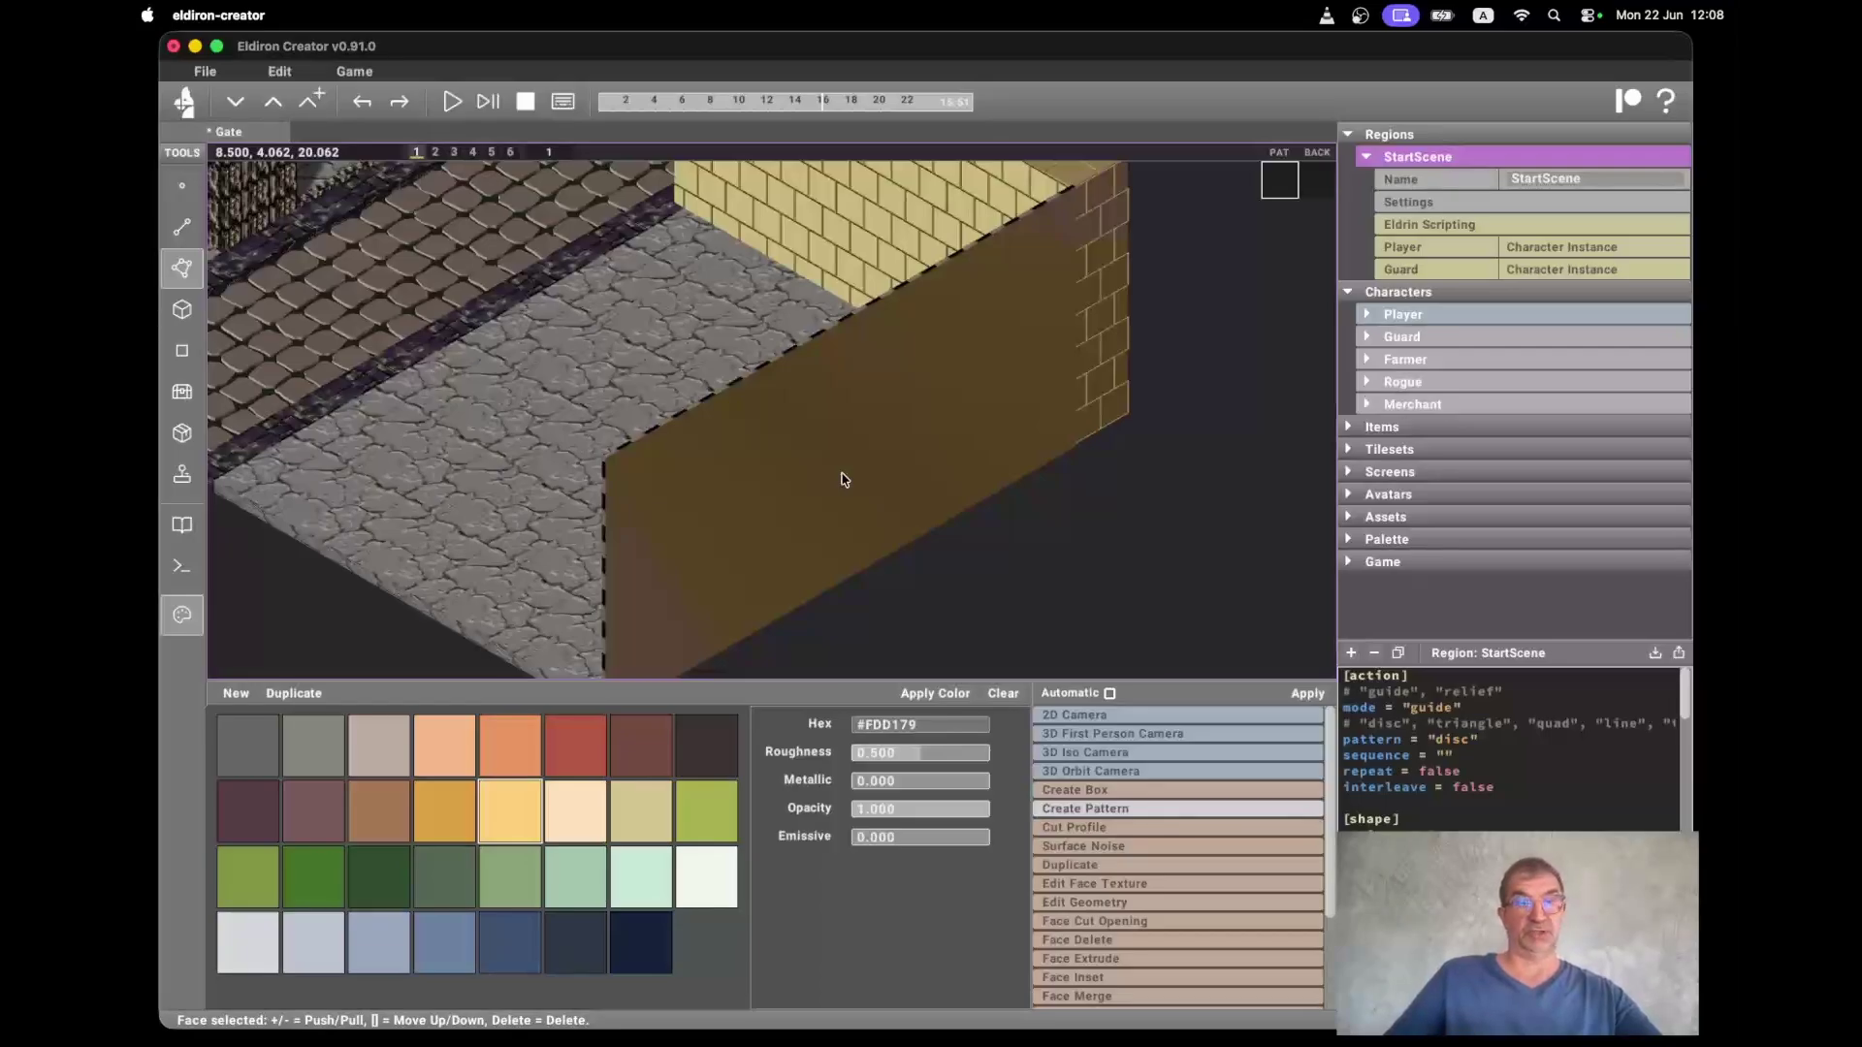
{"action": "key", "text": "plus"}
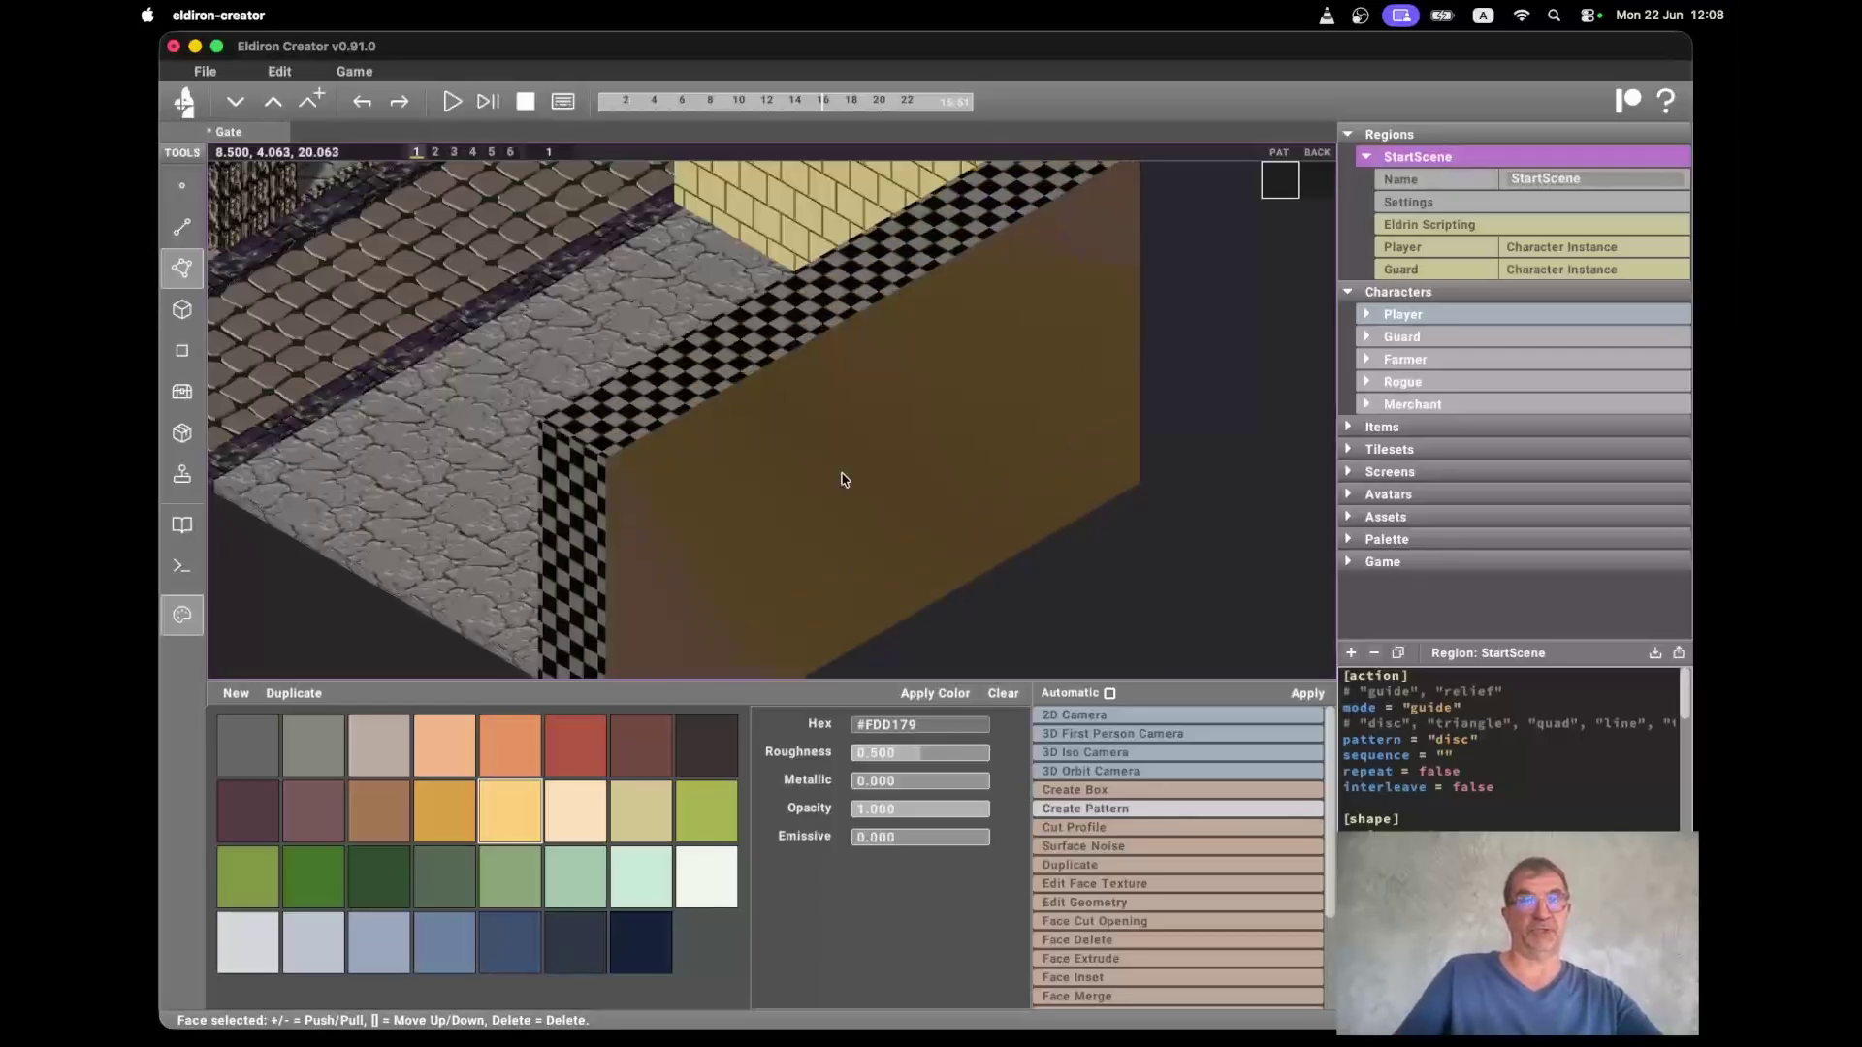
{"action": "key", "text": "minus"}
{"action": "key", "text": "minus"}
{"action": "key", "text": "minus"}
{"action": "key", "text": "minus"}
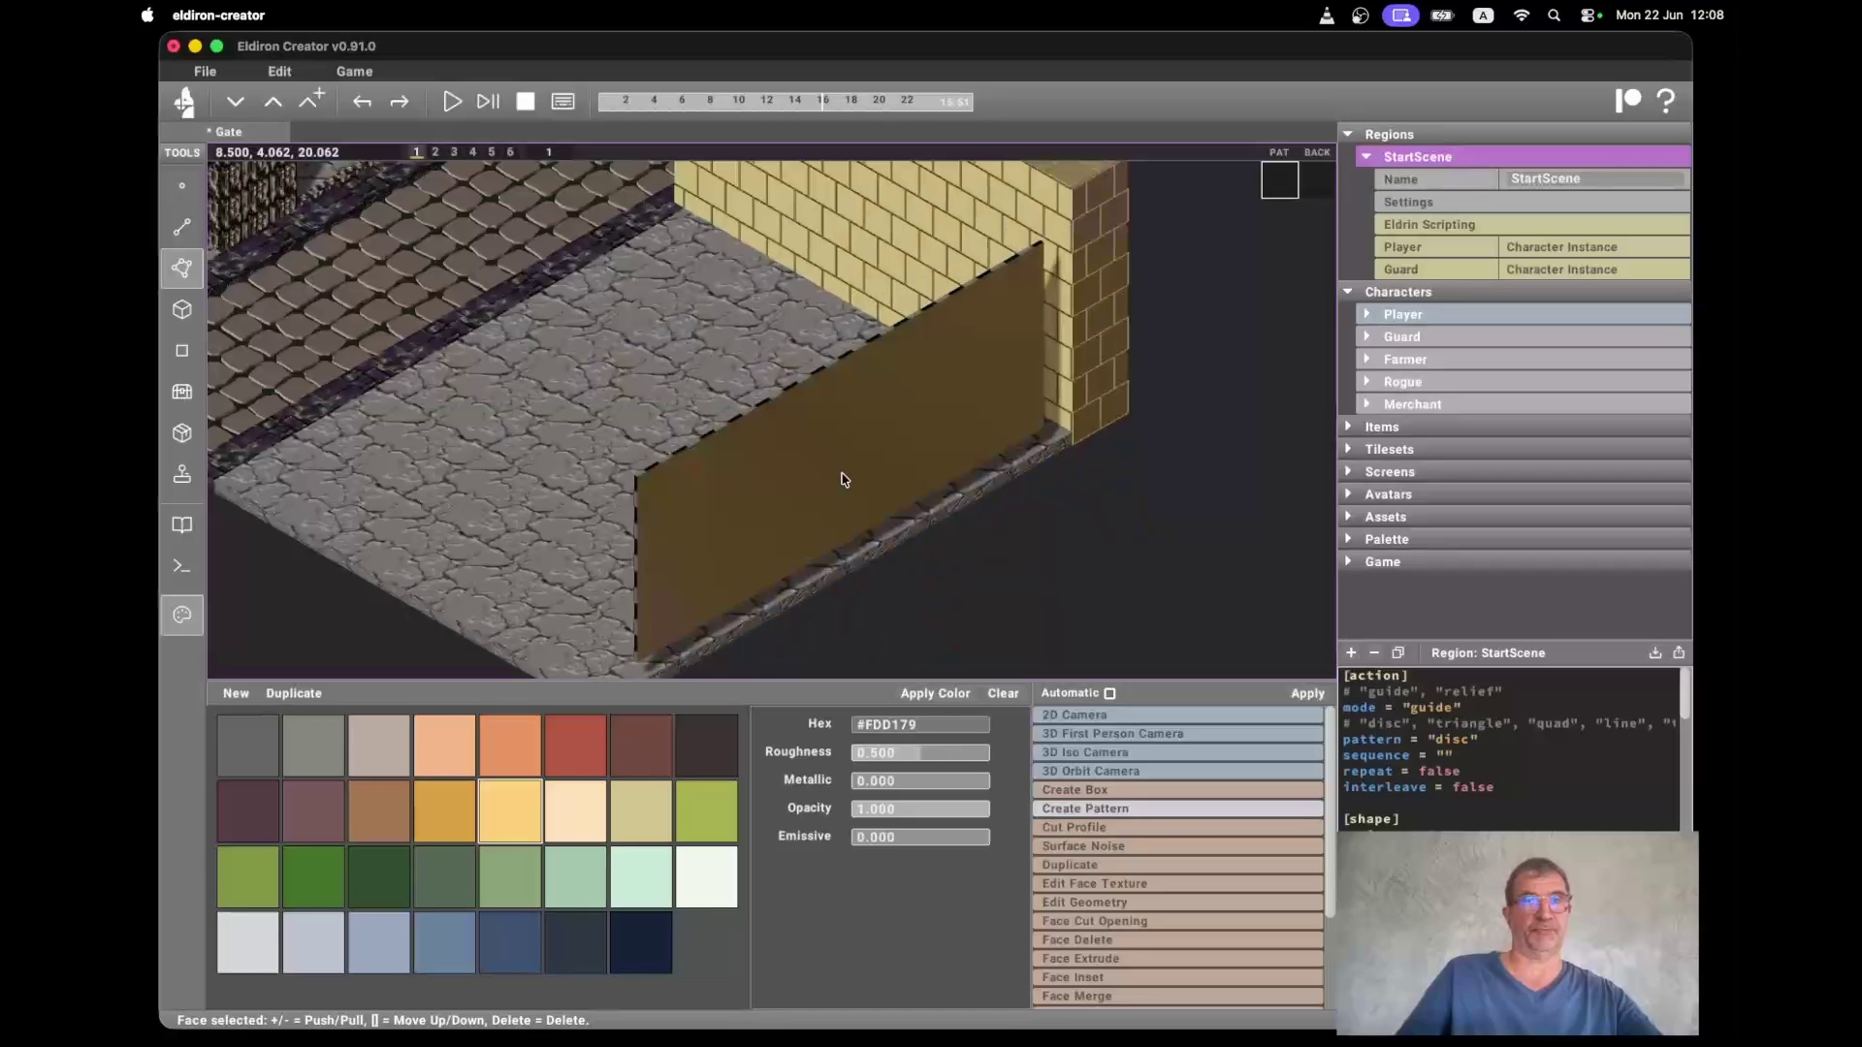
{"action": "key", "text": "plus"}
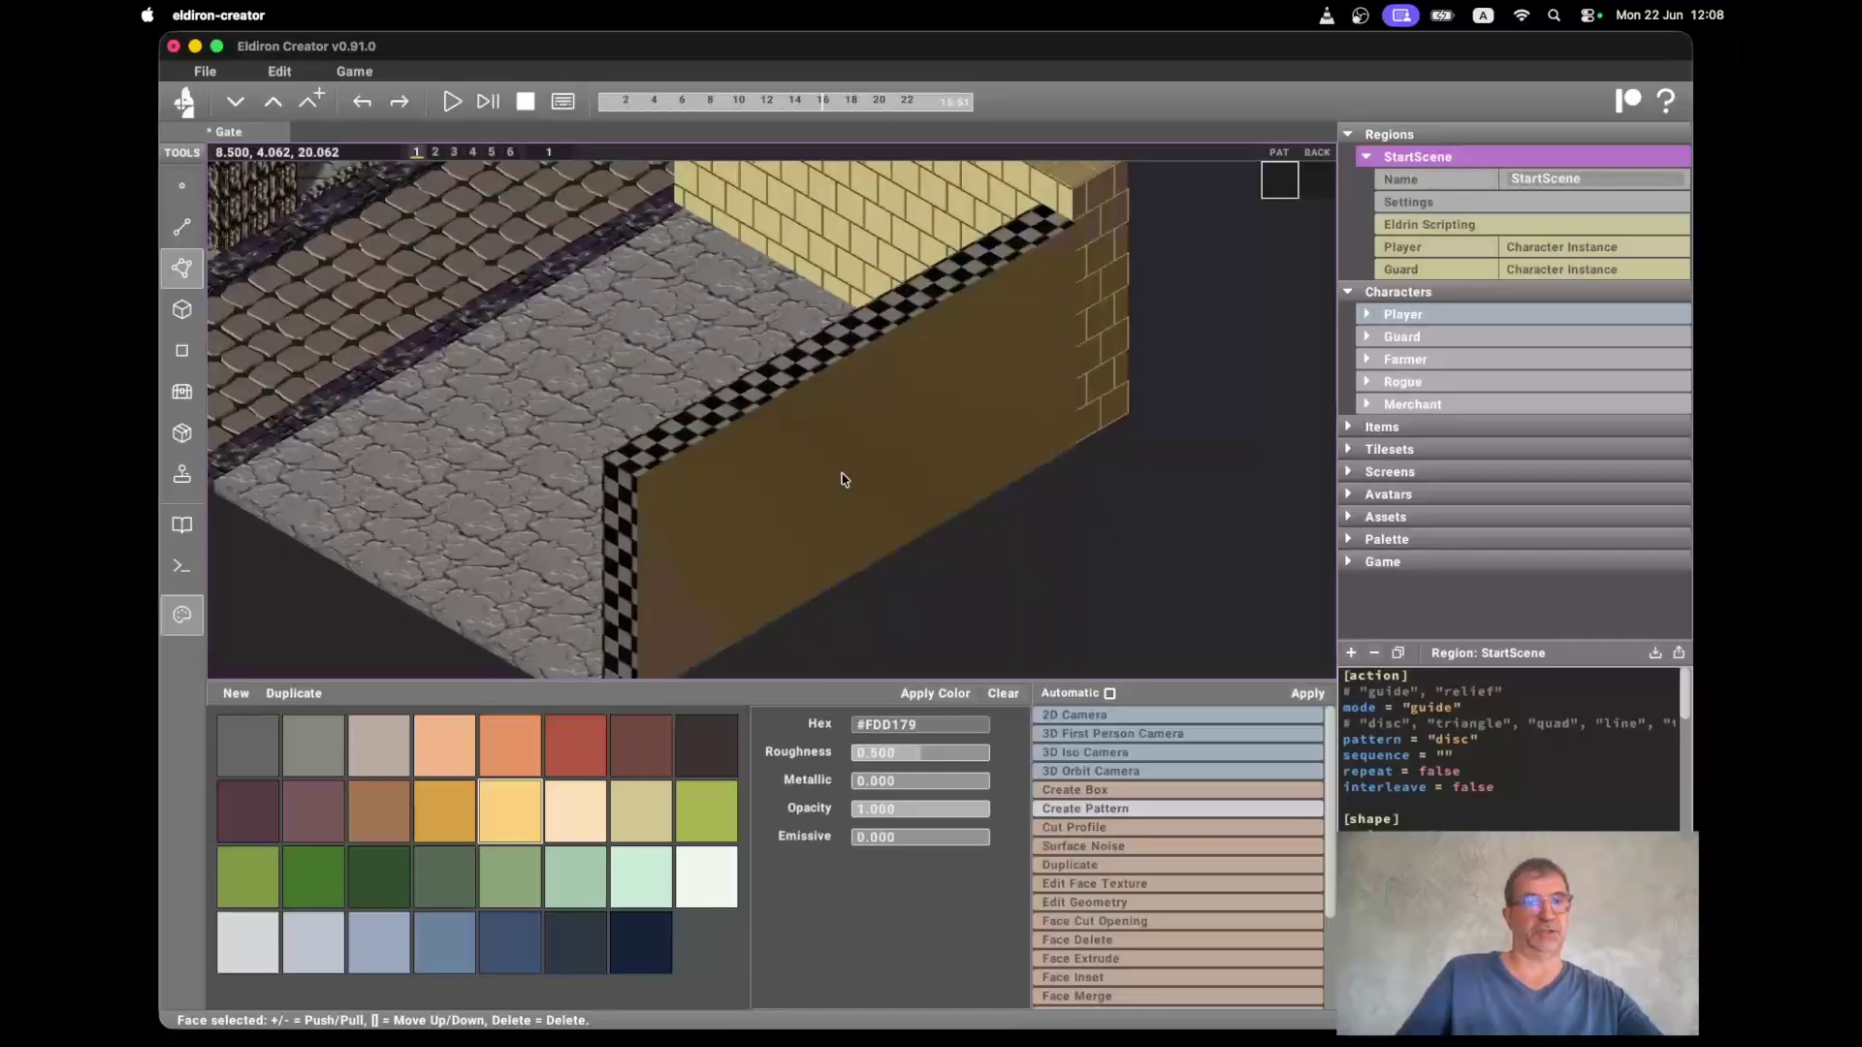
{"action": "key", "text": "plus"}
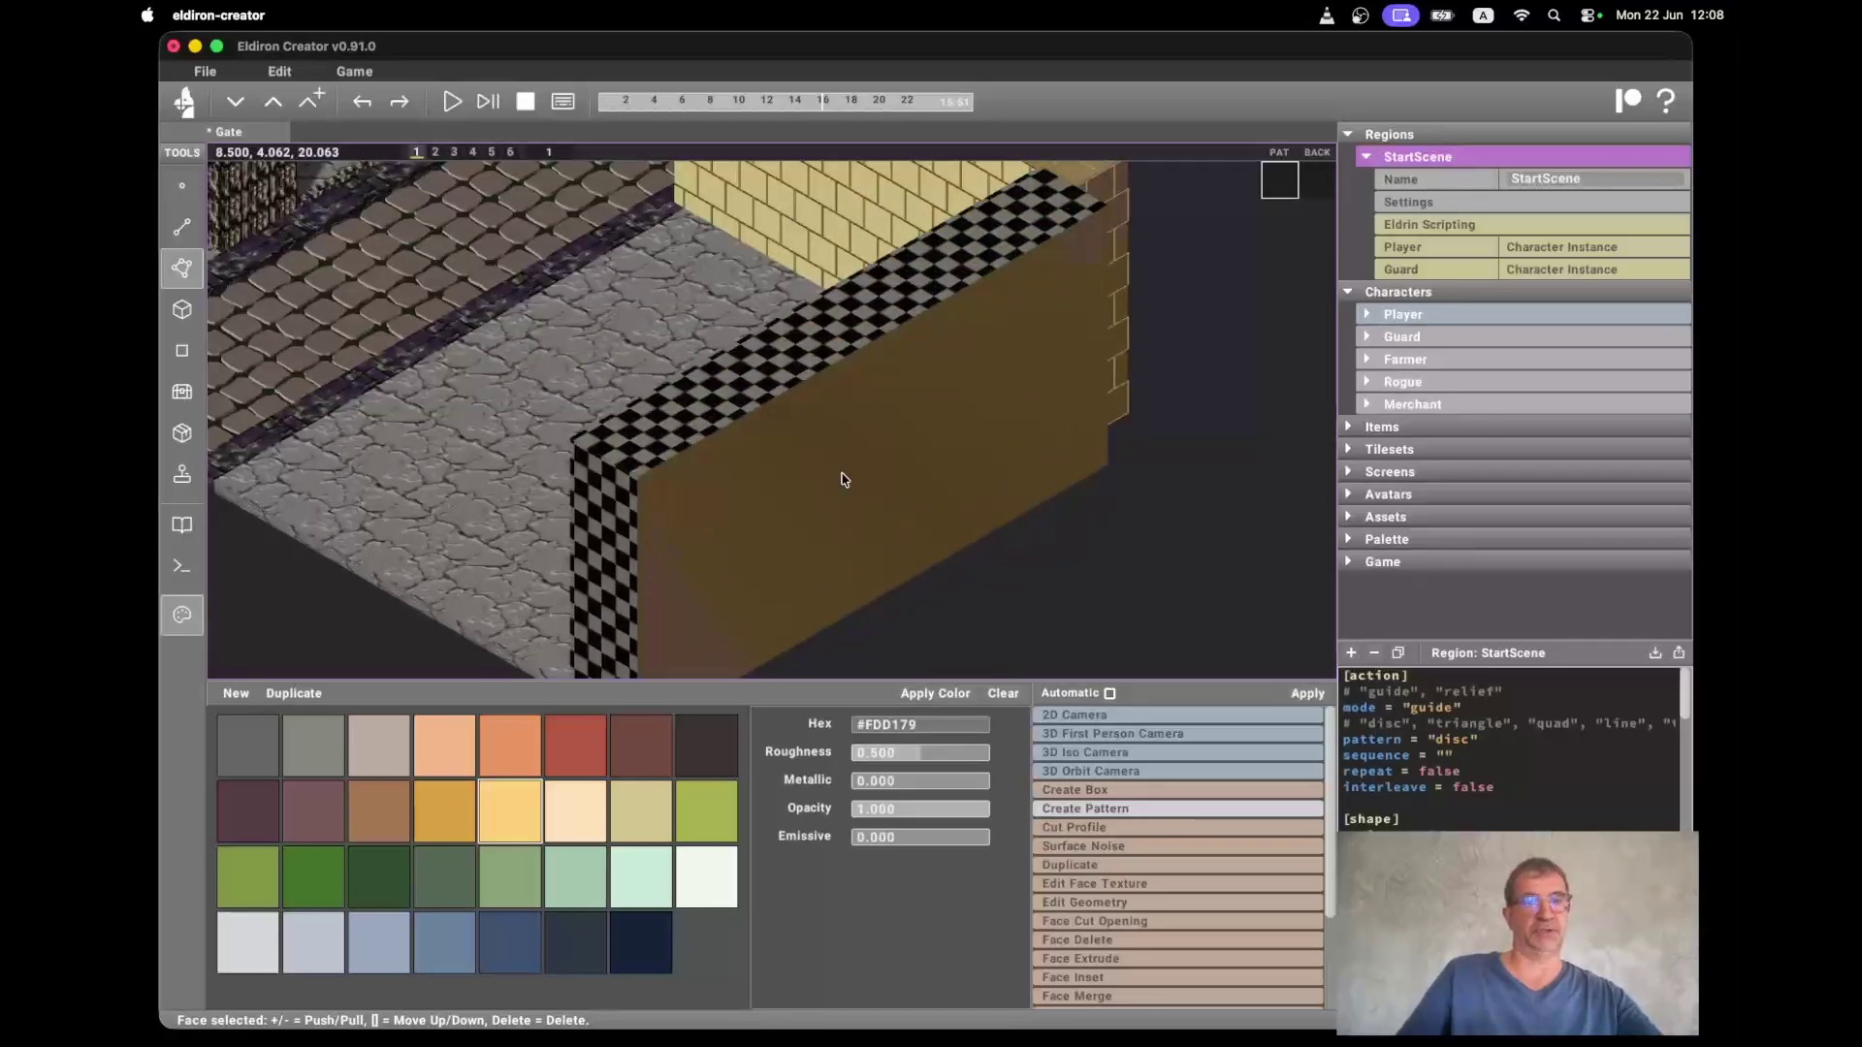
Move the thickened box up and down in one-unit increments, ending with its centre at y 5.062
{"action": "key", "text": "bracketright"}
{"action": "key", "text": "bracketleft"}
{"action": "key", "text": "bracketleft"}
{"action": "key", "text": "bracketleft"}
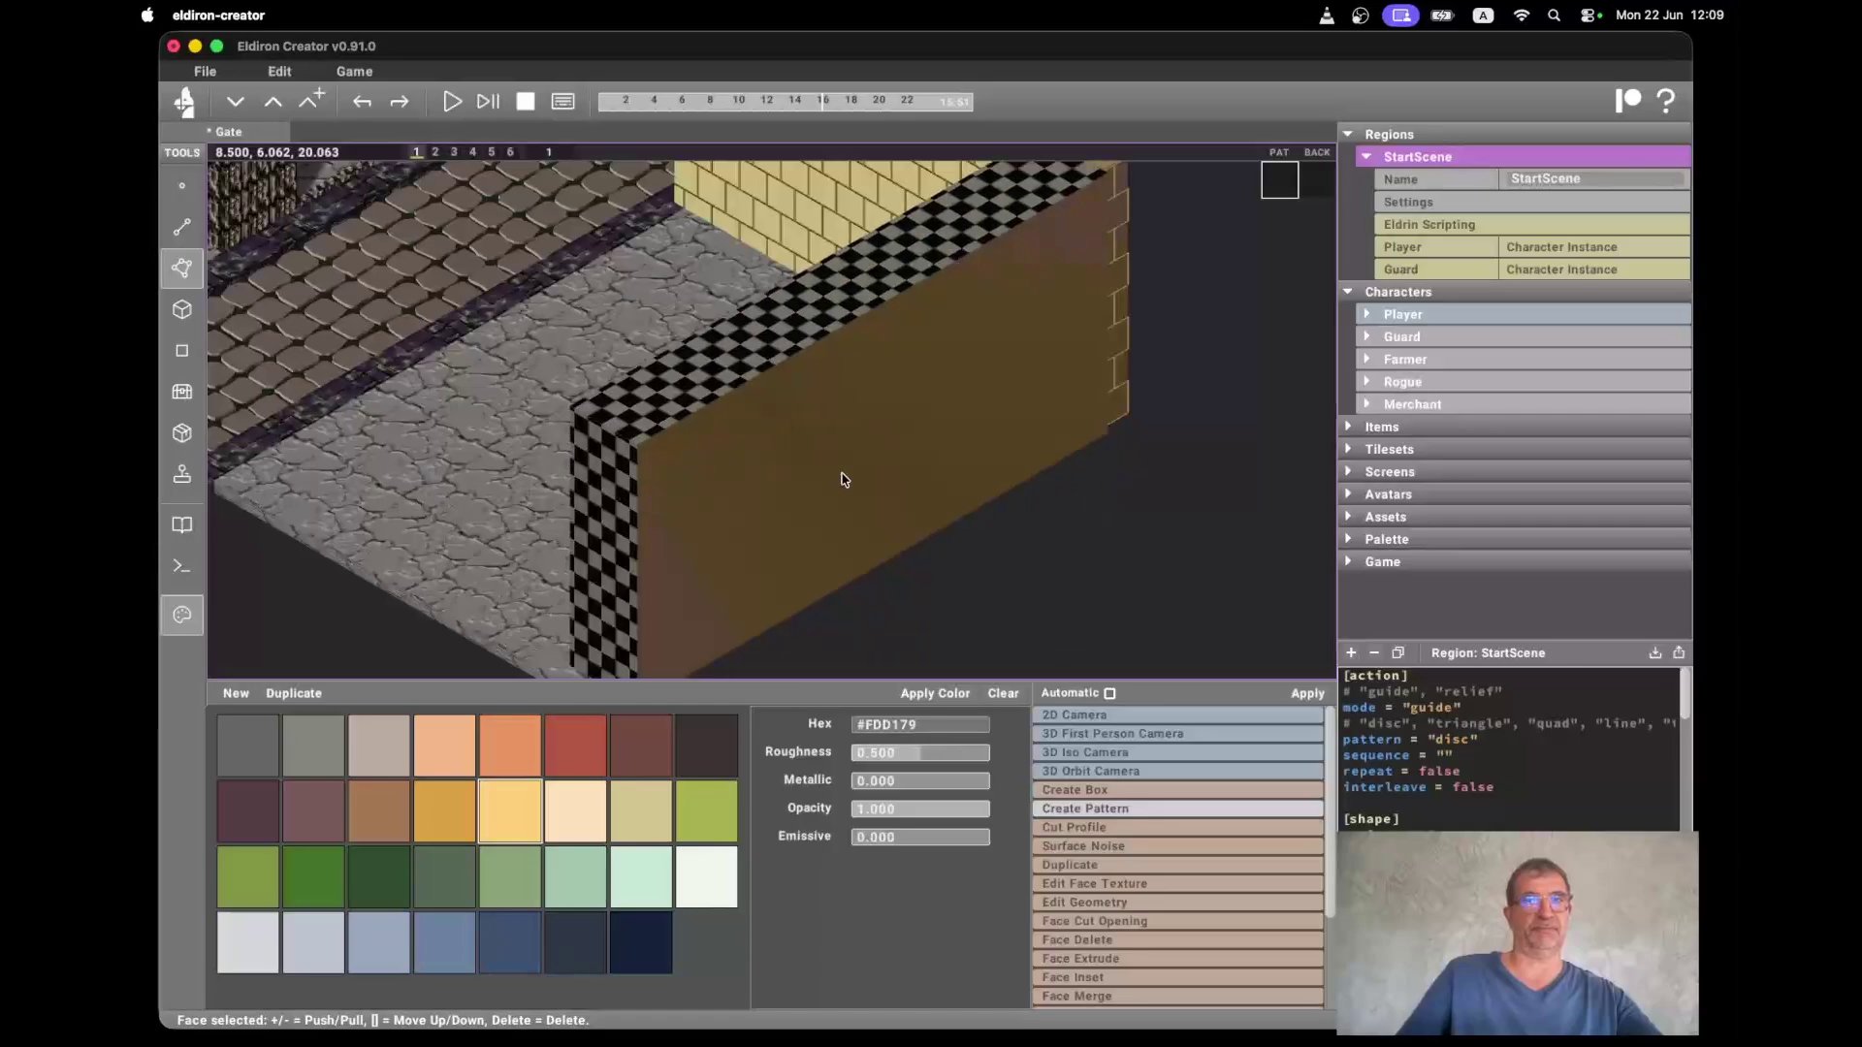
{"action": "key", "text": "bracketright"}
{"action": "key", "text": "bracketright"}
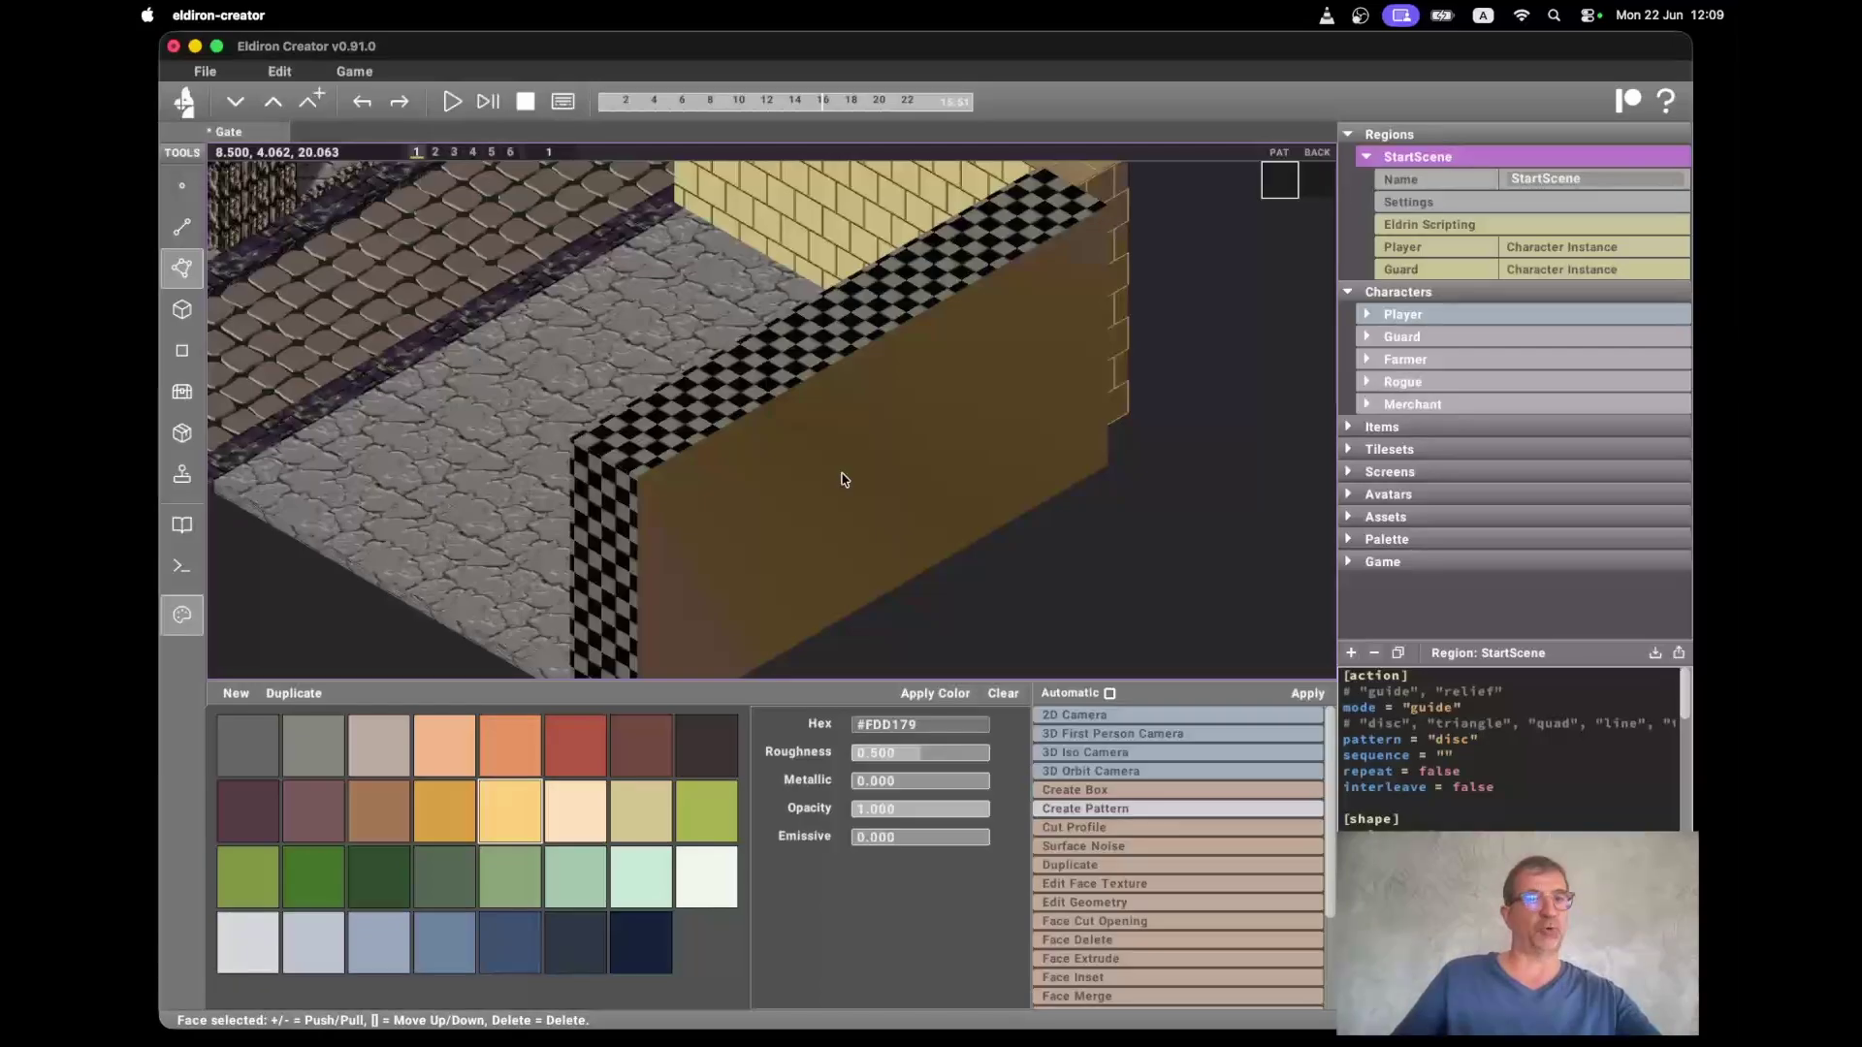
{"action": "key", "text": "bracketleft"}
{"action": "key", "text": "bracketleft"}
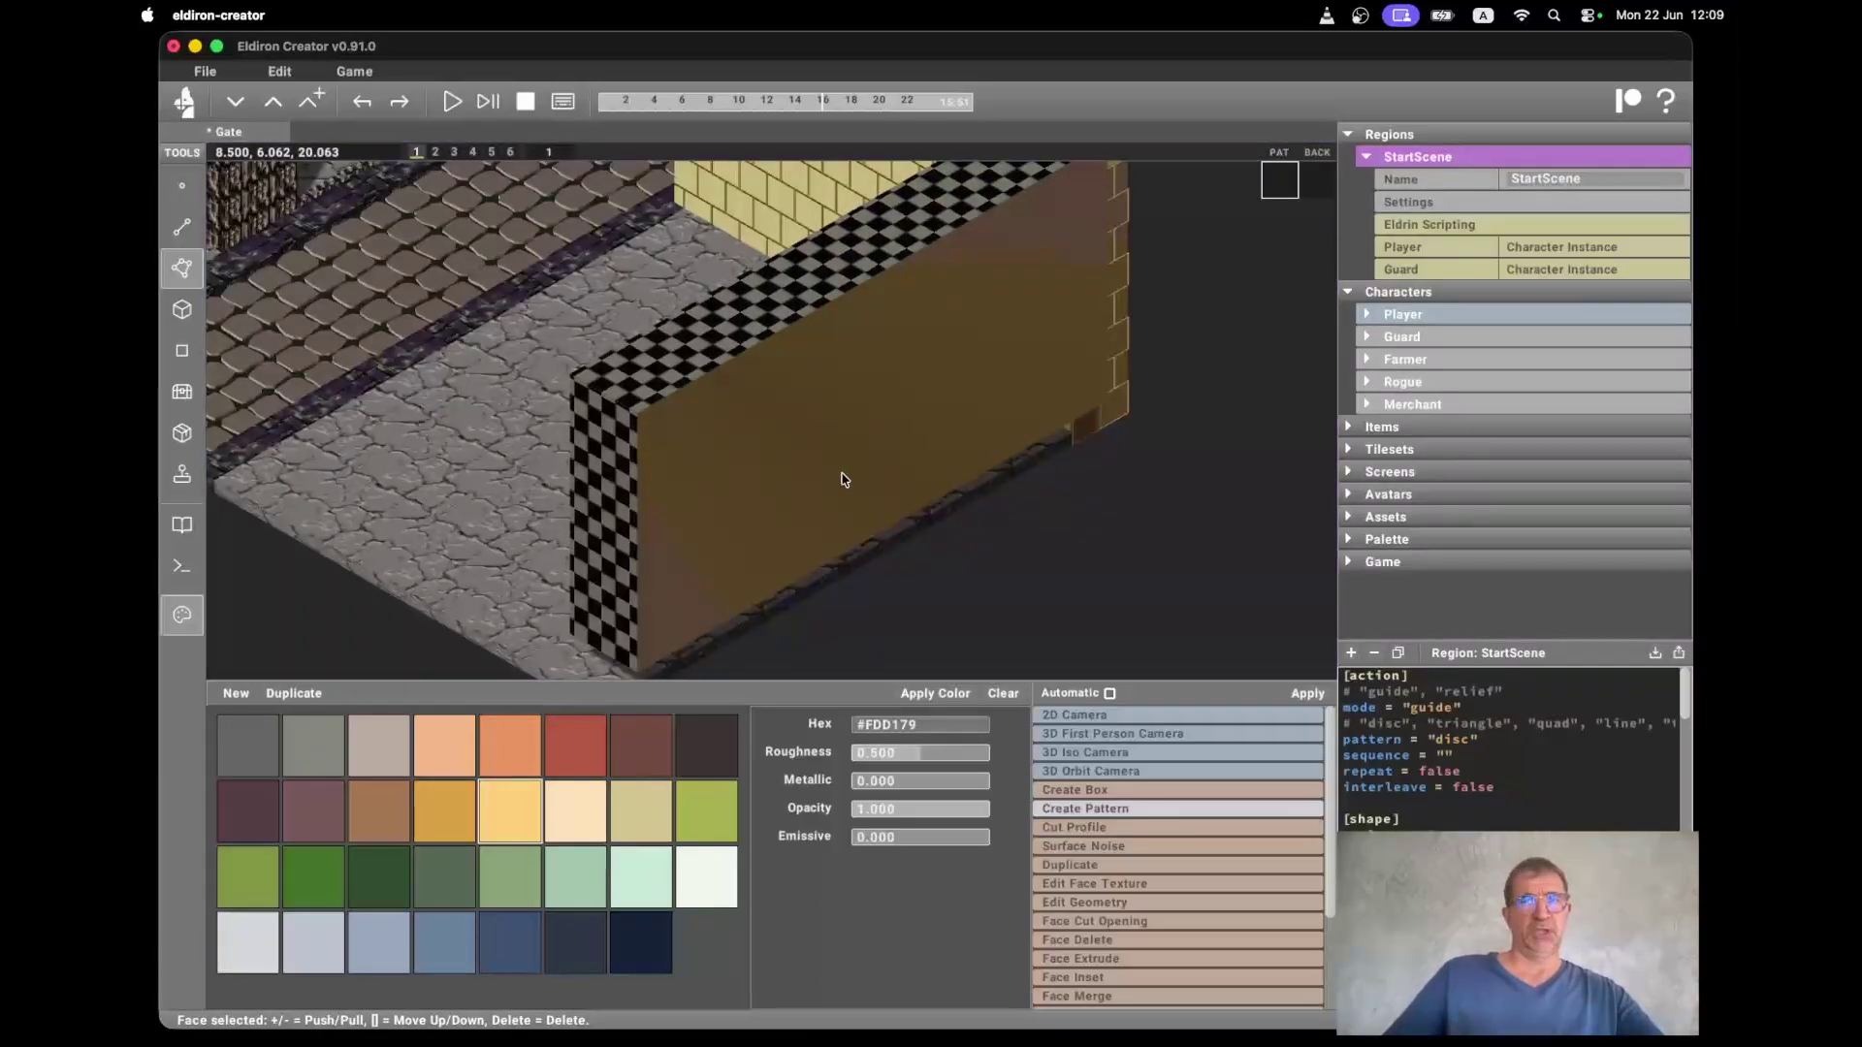
{"action": "key", "text": "bracketright"}
{"action": "scroll", "coordinate": [915, 498], "scroll_direction": "up", "scroll_amount": 2}
{"action": "scroll", "coordinate": [916, 498], "scroll_direction": "down", "scroll_amount": 10}
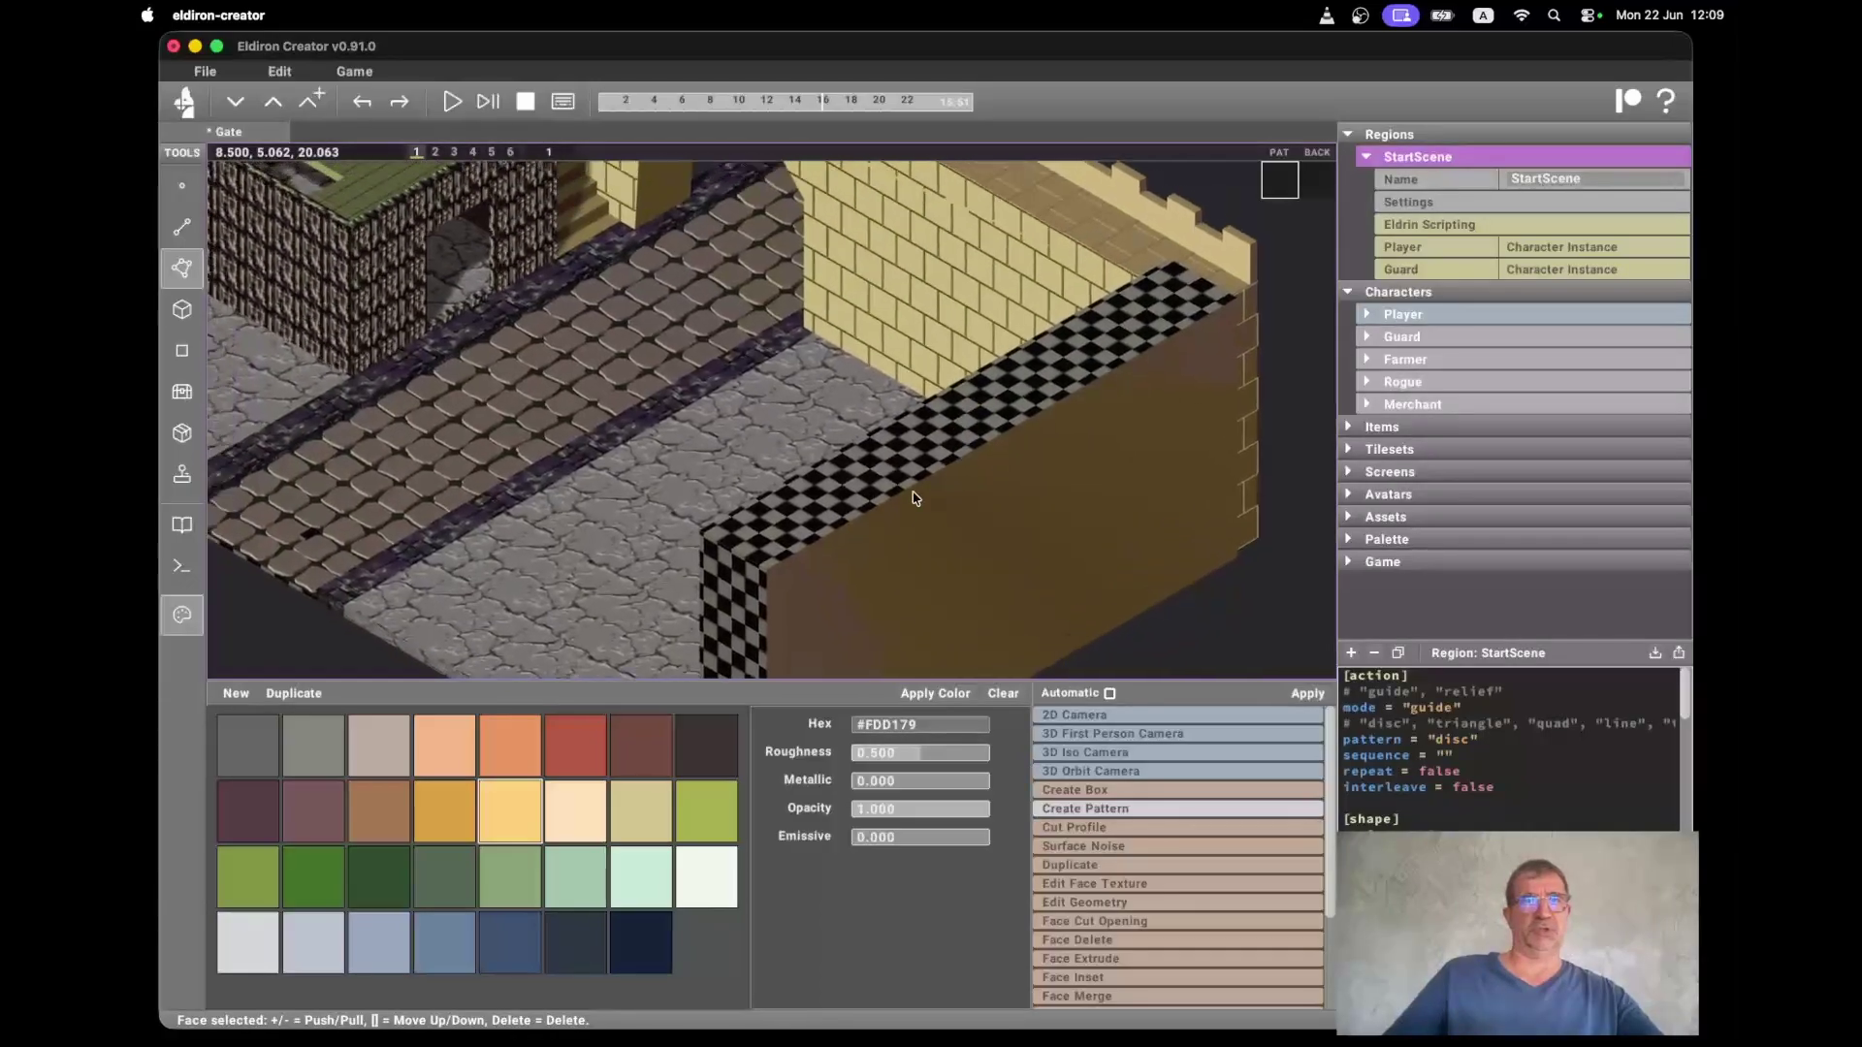
{"action": "scroll", "coordinate": [916, 499], "scroll_direction": "down", "scroll_amount": 3}
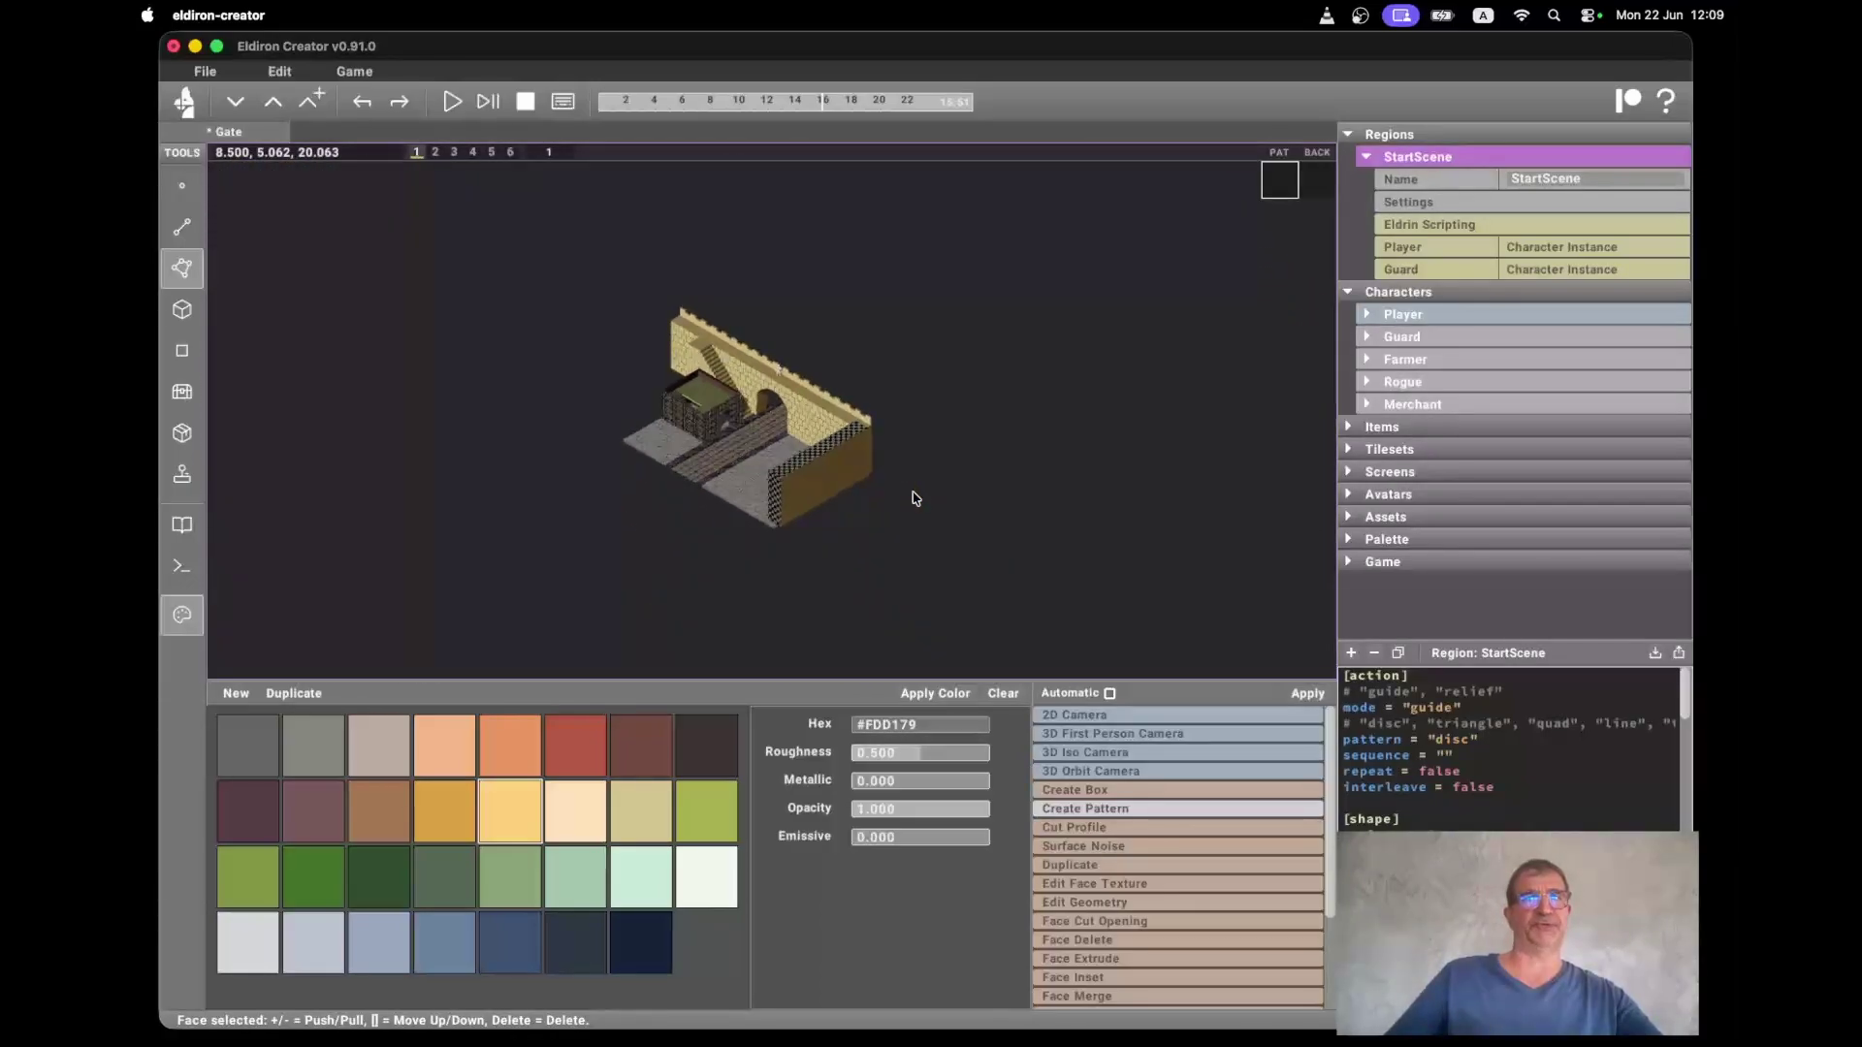
{"action": "scroll", "coordinate": [916, 498], "scroll_direction": "up", "scroll_amount": 8}
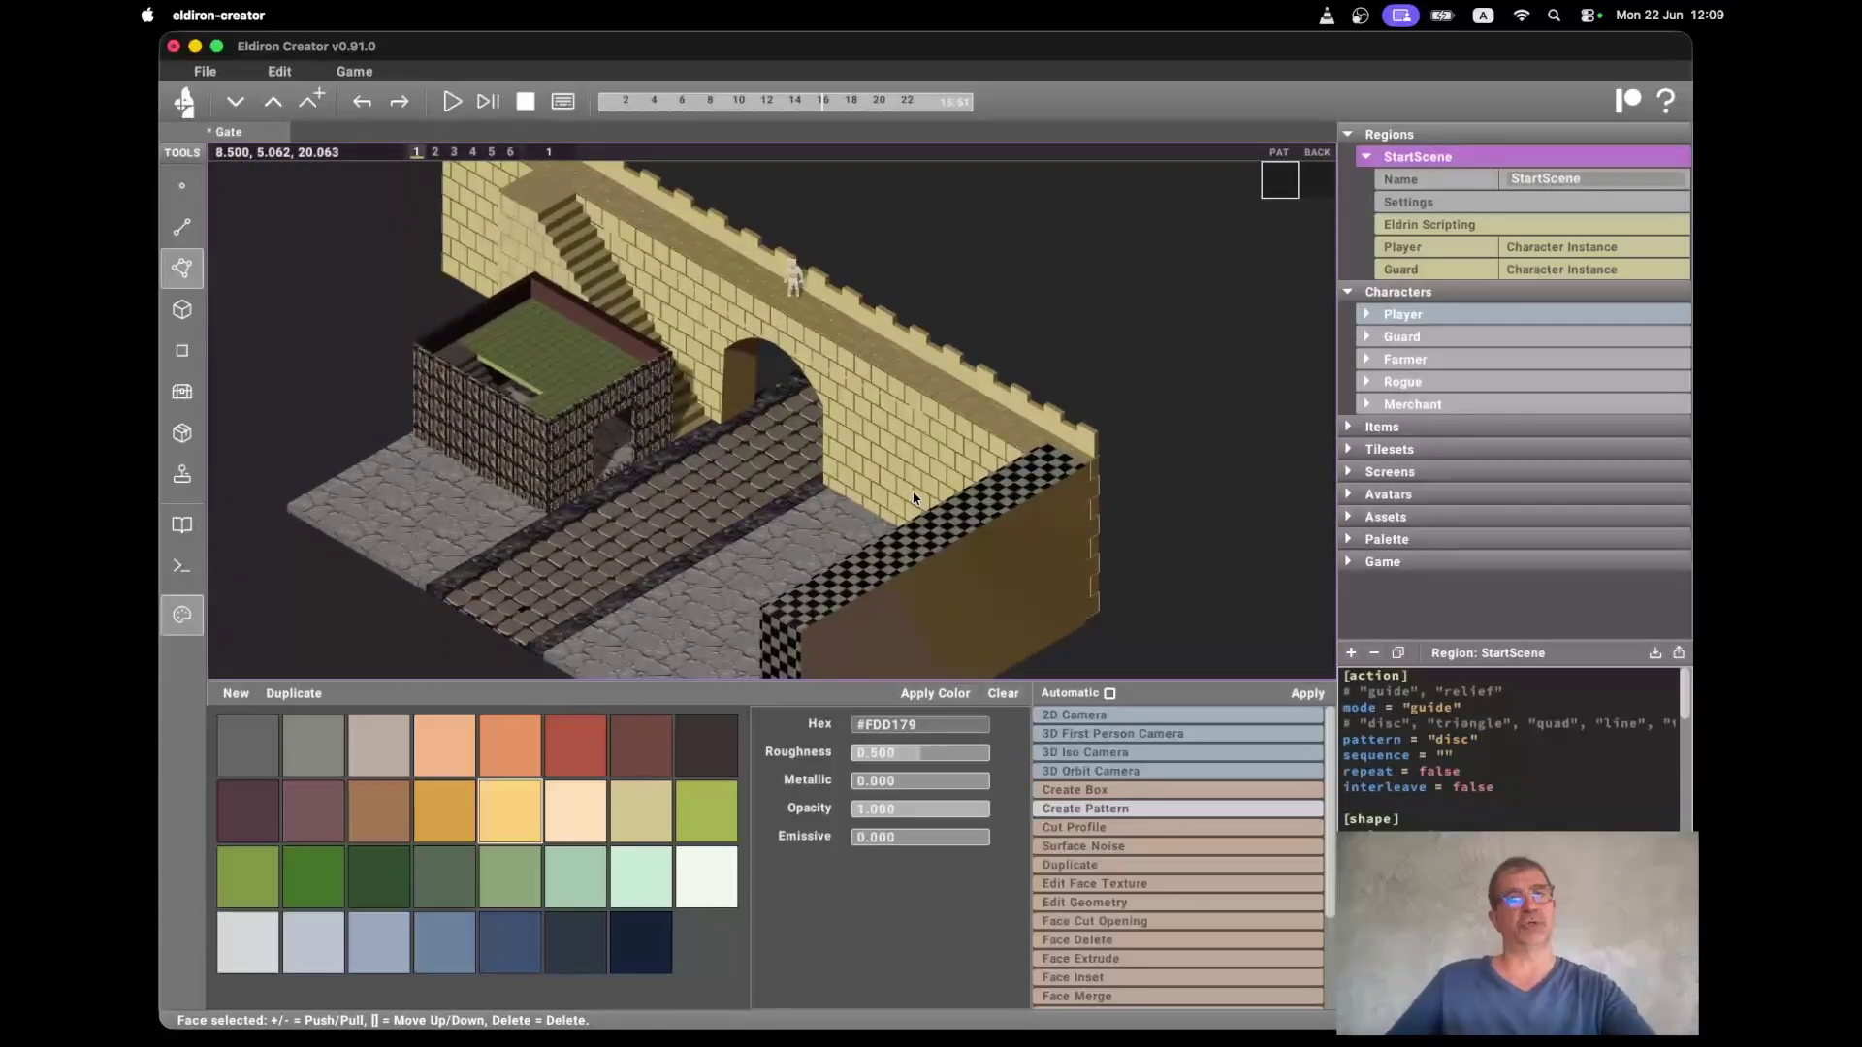